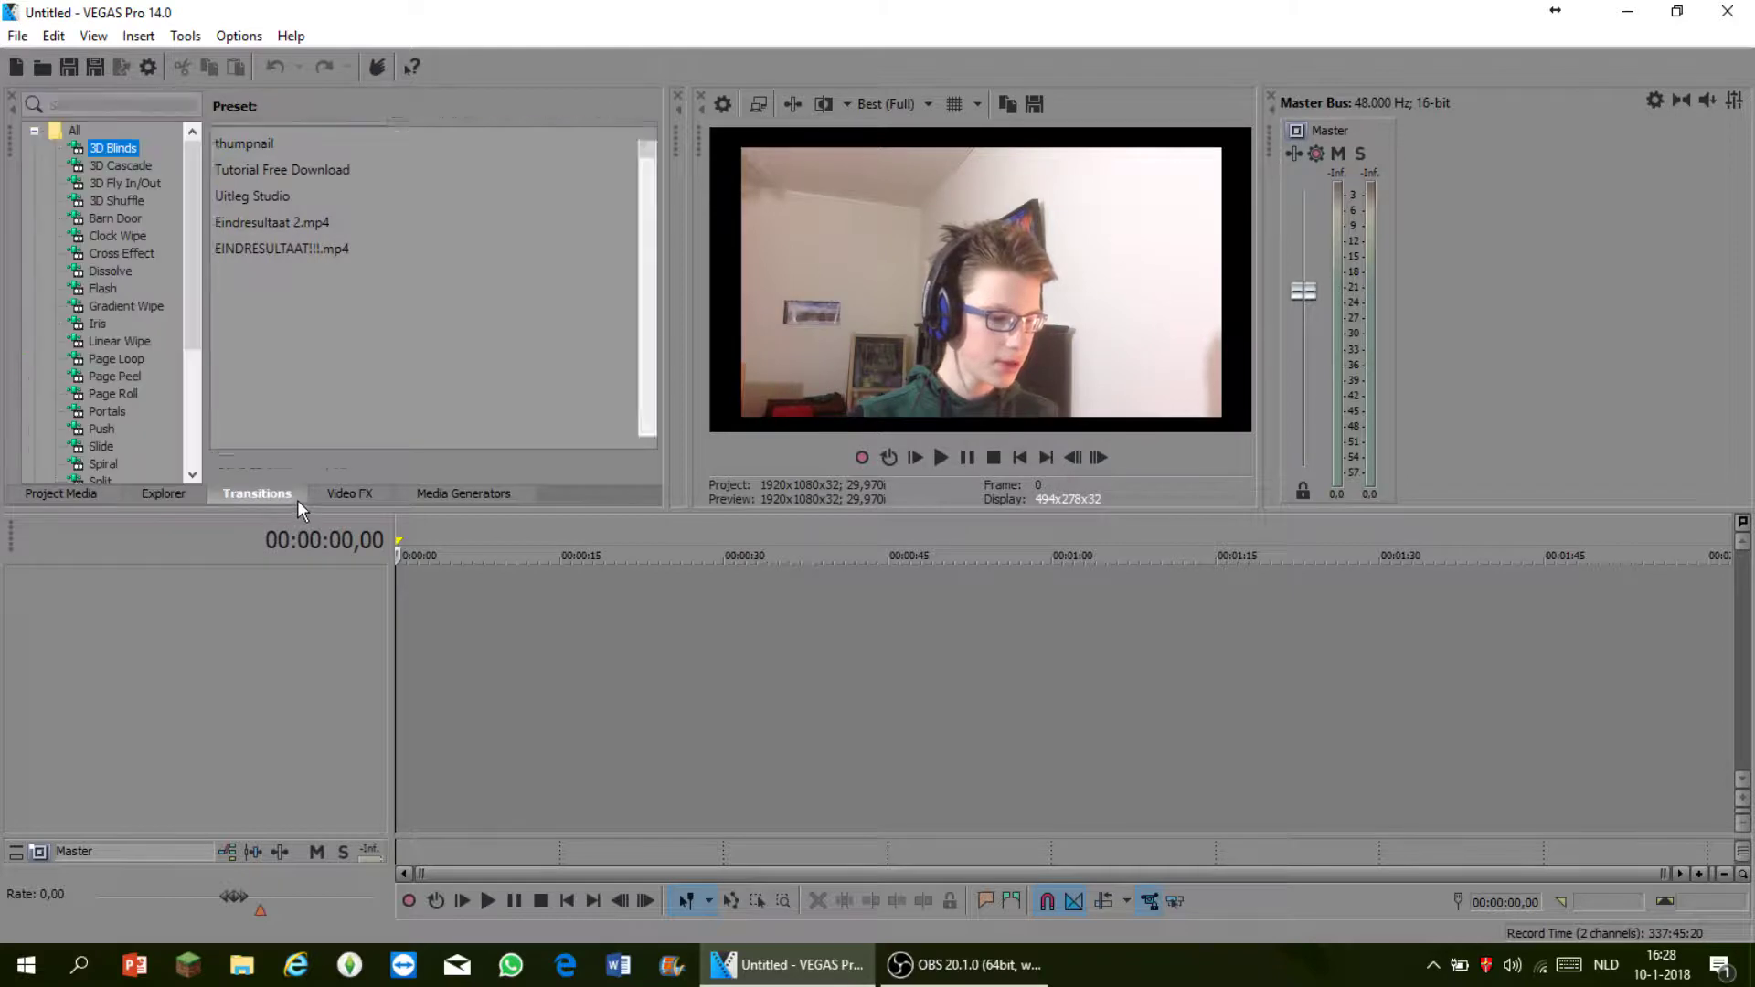
{"action": "left_click", "coordinate": [279, 492]}
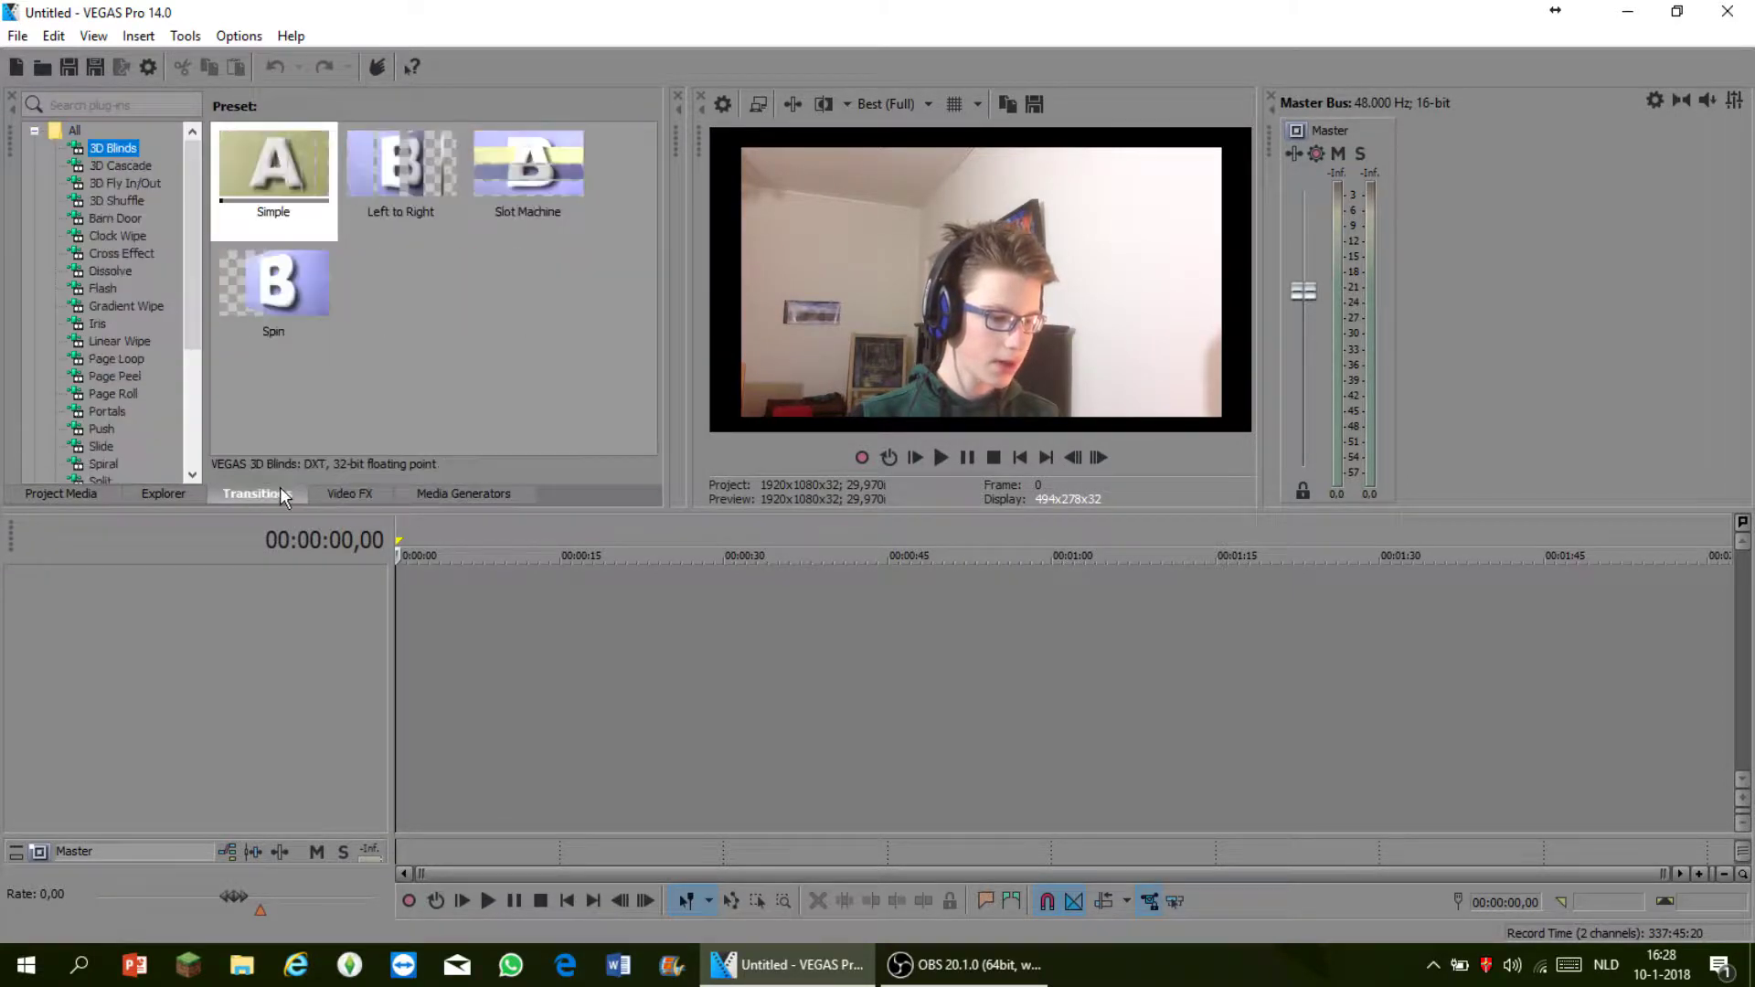
{"action": "left_click", "coordinate": [196, 492]}
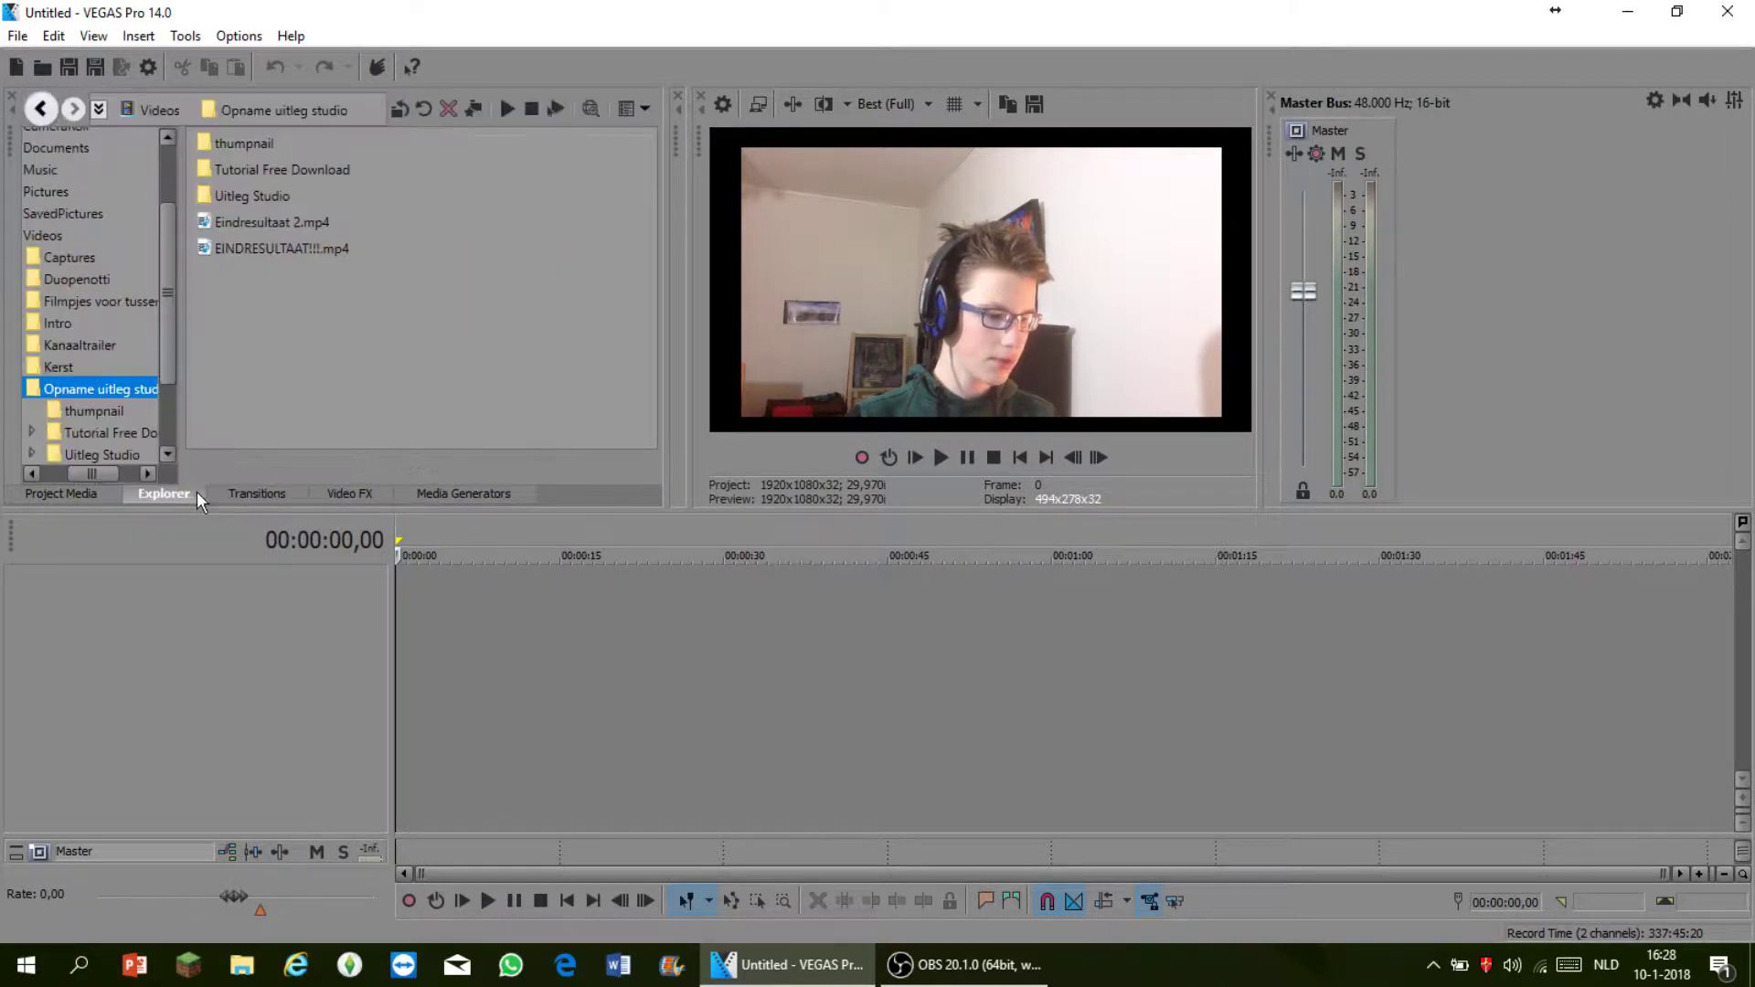
{"action": "left_click", "coordinate": [87, 495]}
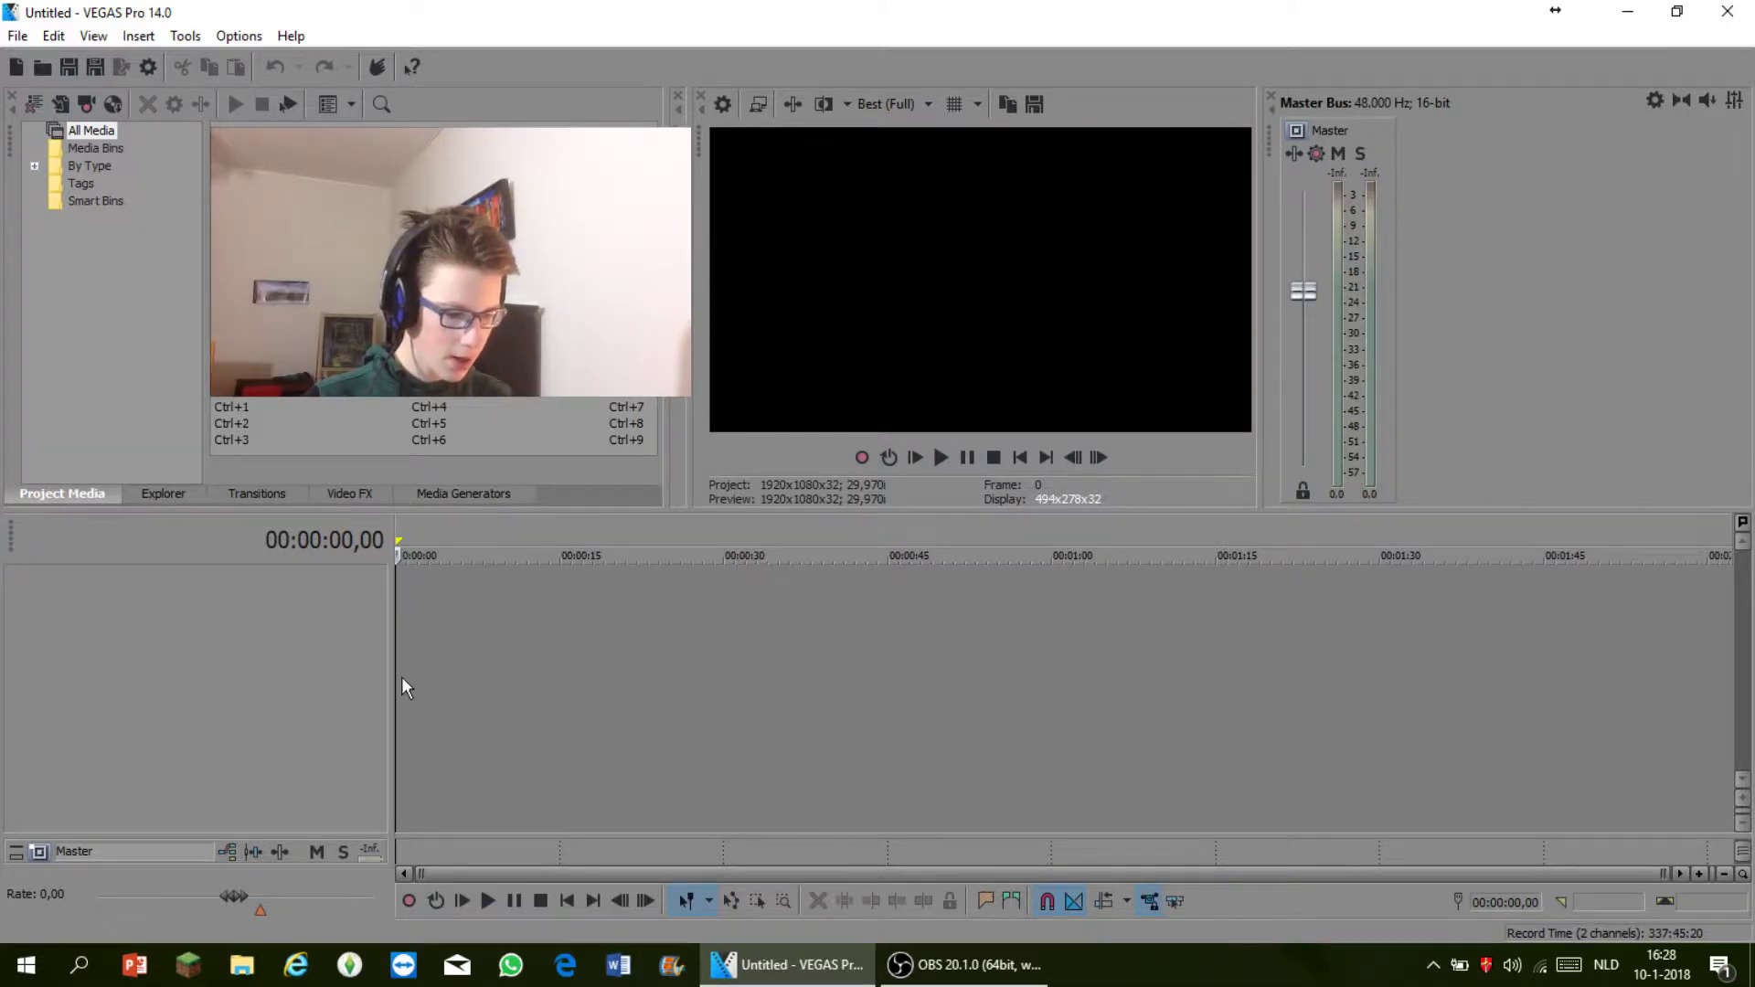
{"action": "left_click_drag", "start_coordinate": [400, 687], "coordinate": [197, 718]}
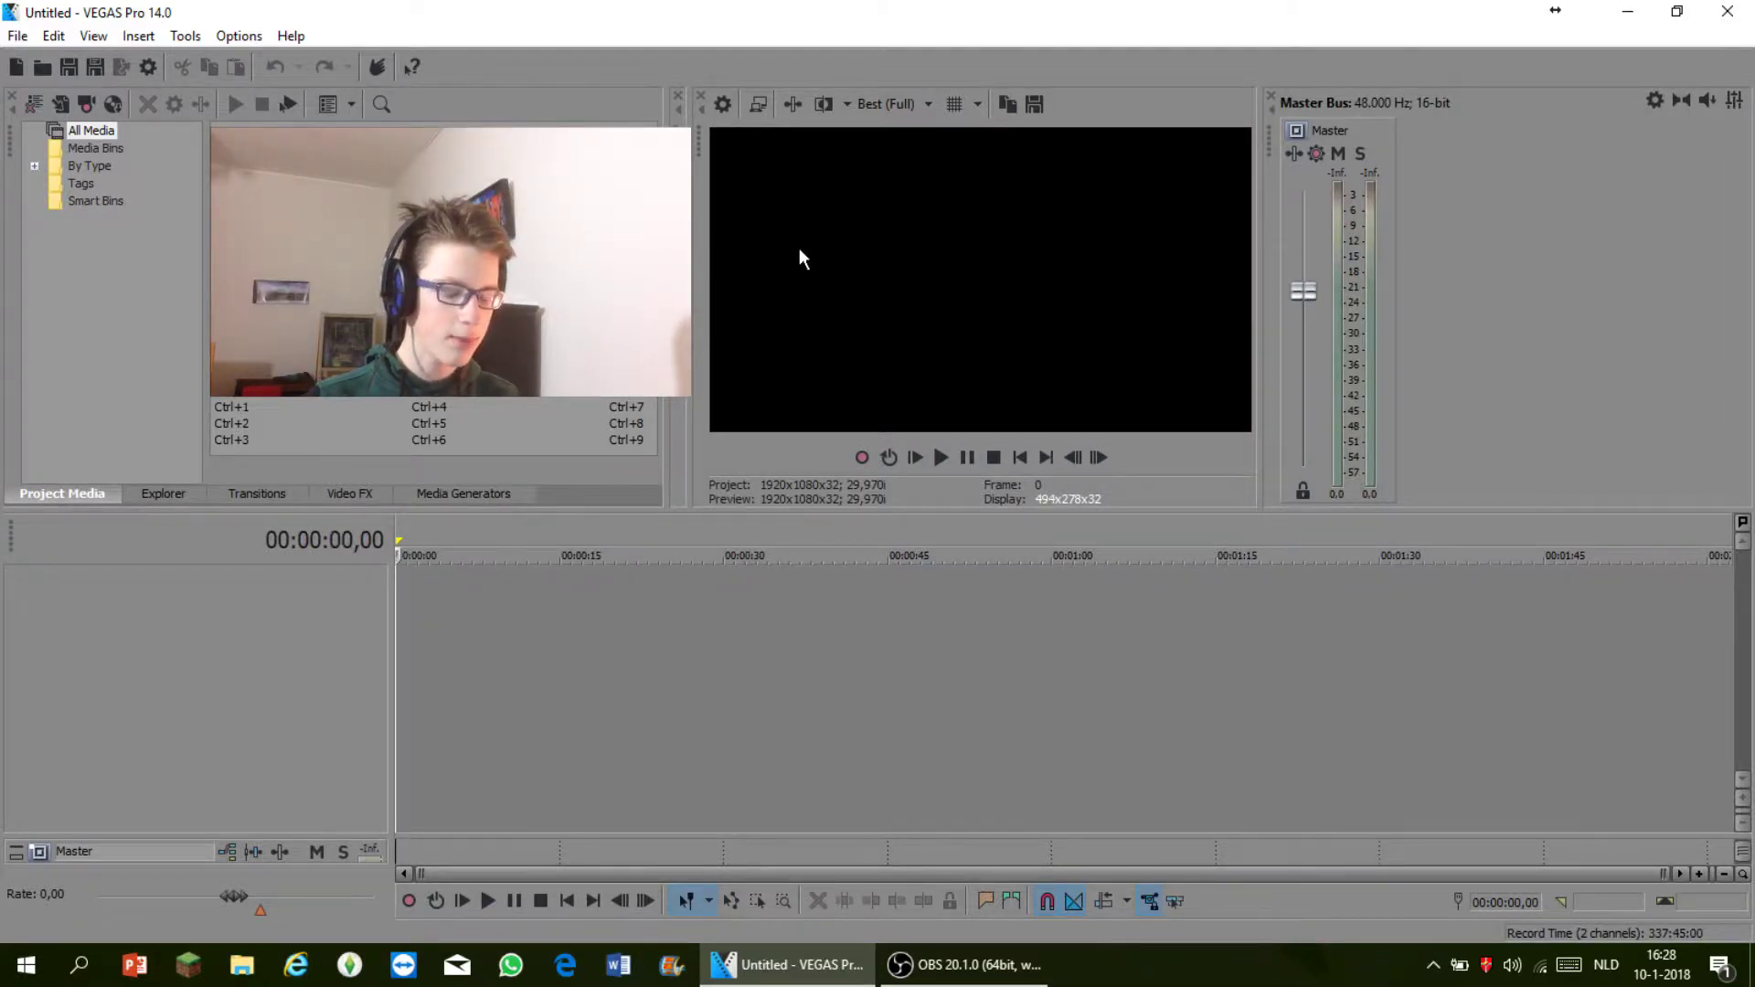
{"action": "left_click", "coordinate": [898, 106]}
{"action": "mouse_move", "coordinate": [878, 208]}
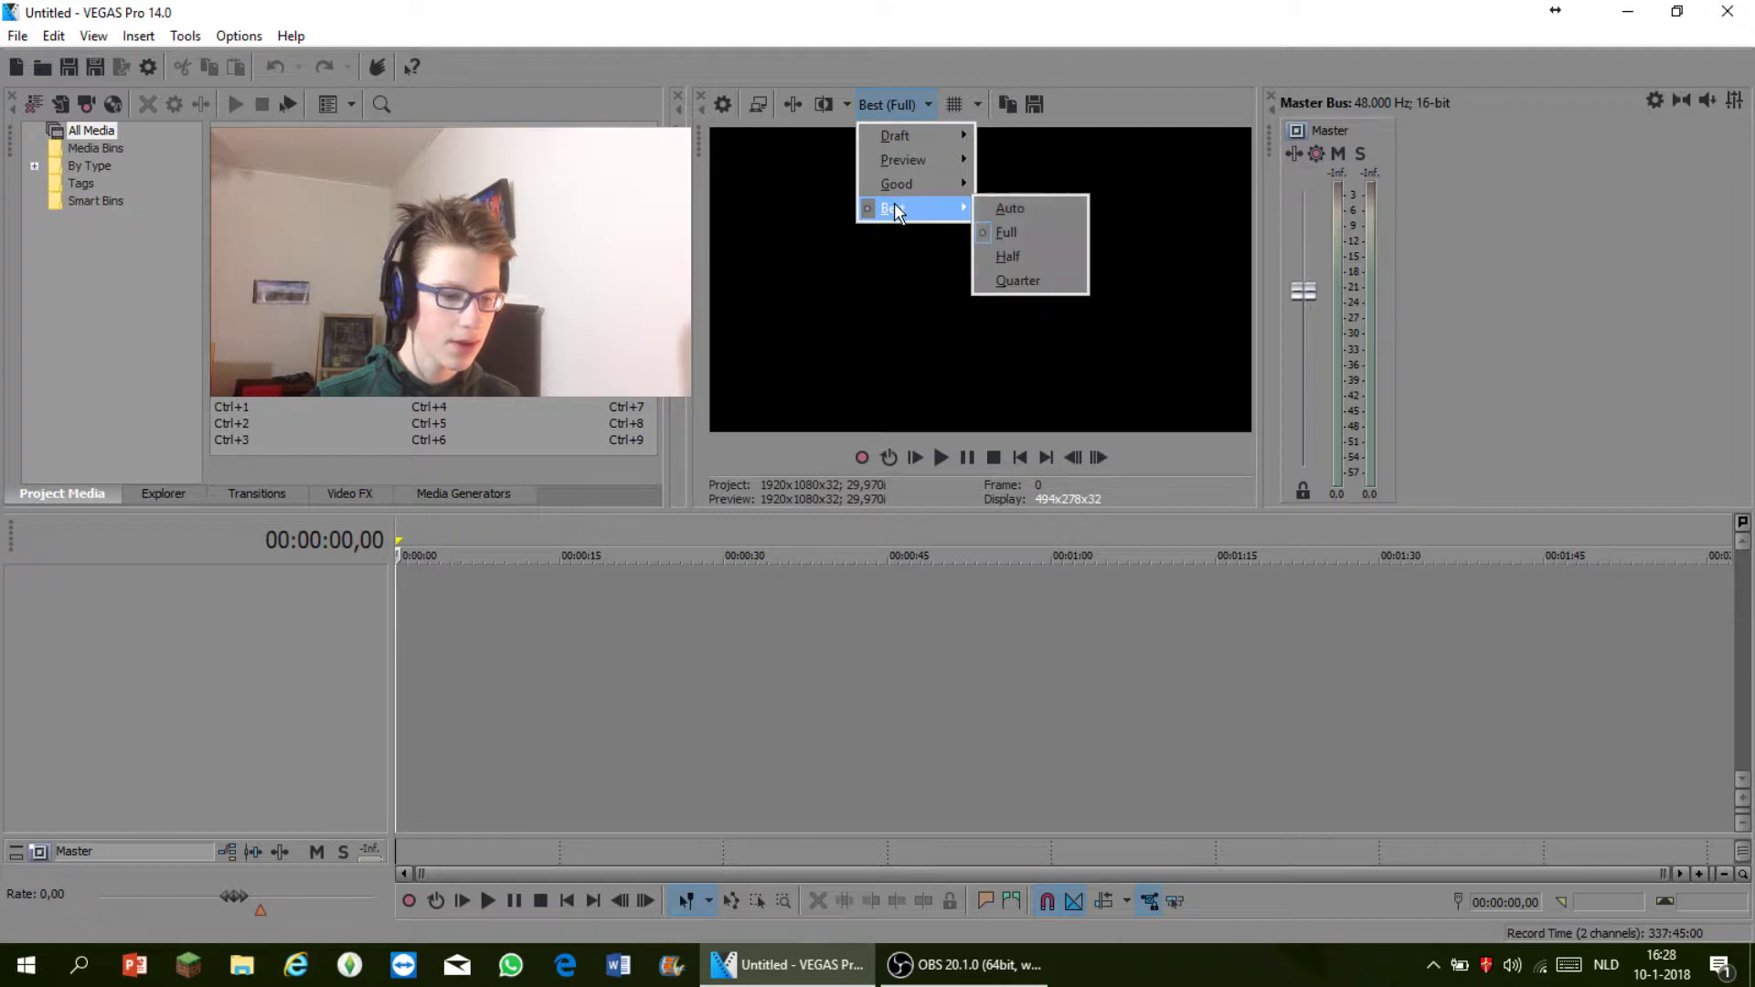
{"action": "left_click", "coordinate": [901, 110]}
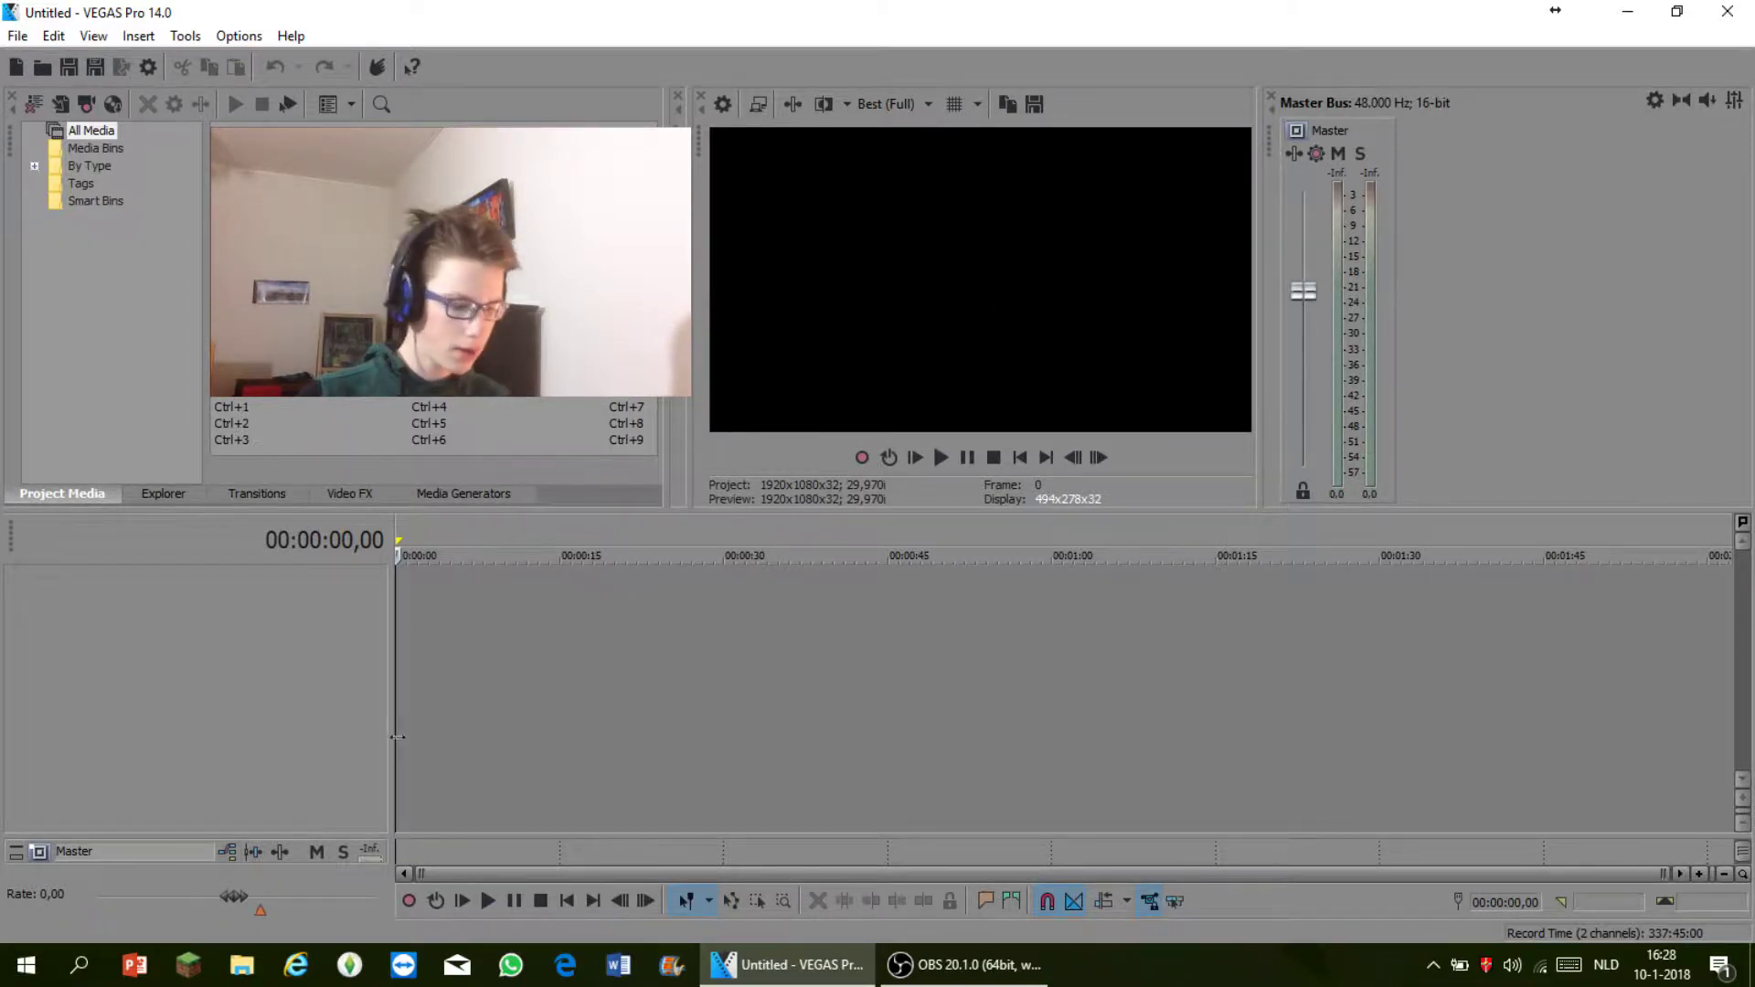
- Place the B-Roll Boven video from the Uitleg Studio MP4 folder at the timeline's start, matching the project to its 854x480 format
{"action": "left_click", "coordinate": [235, 975]}
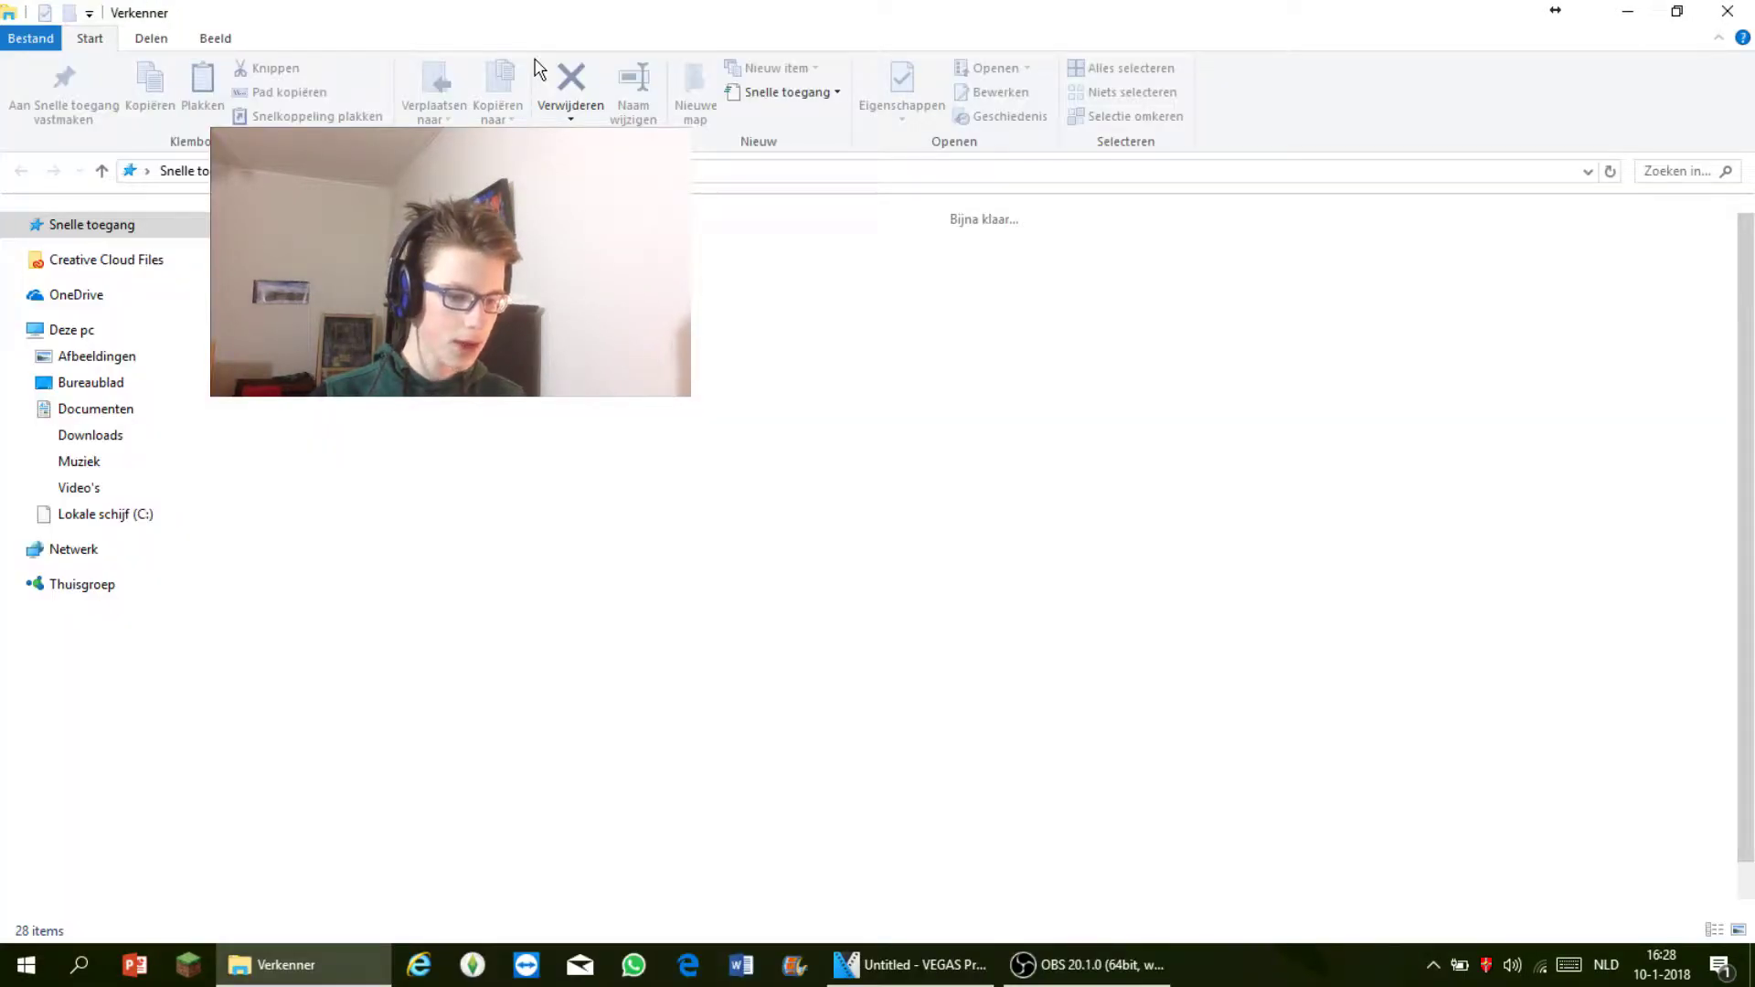
{"action": "left_click_drag", "start_coordinate": [1006, 13], "coordinate": [1160, 173]}
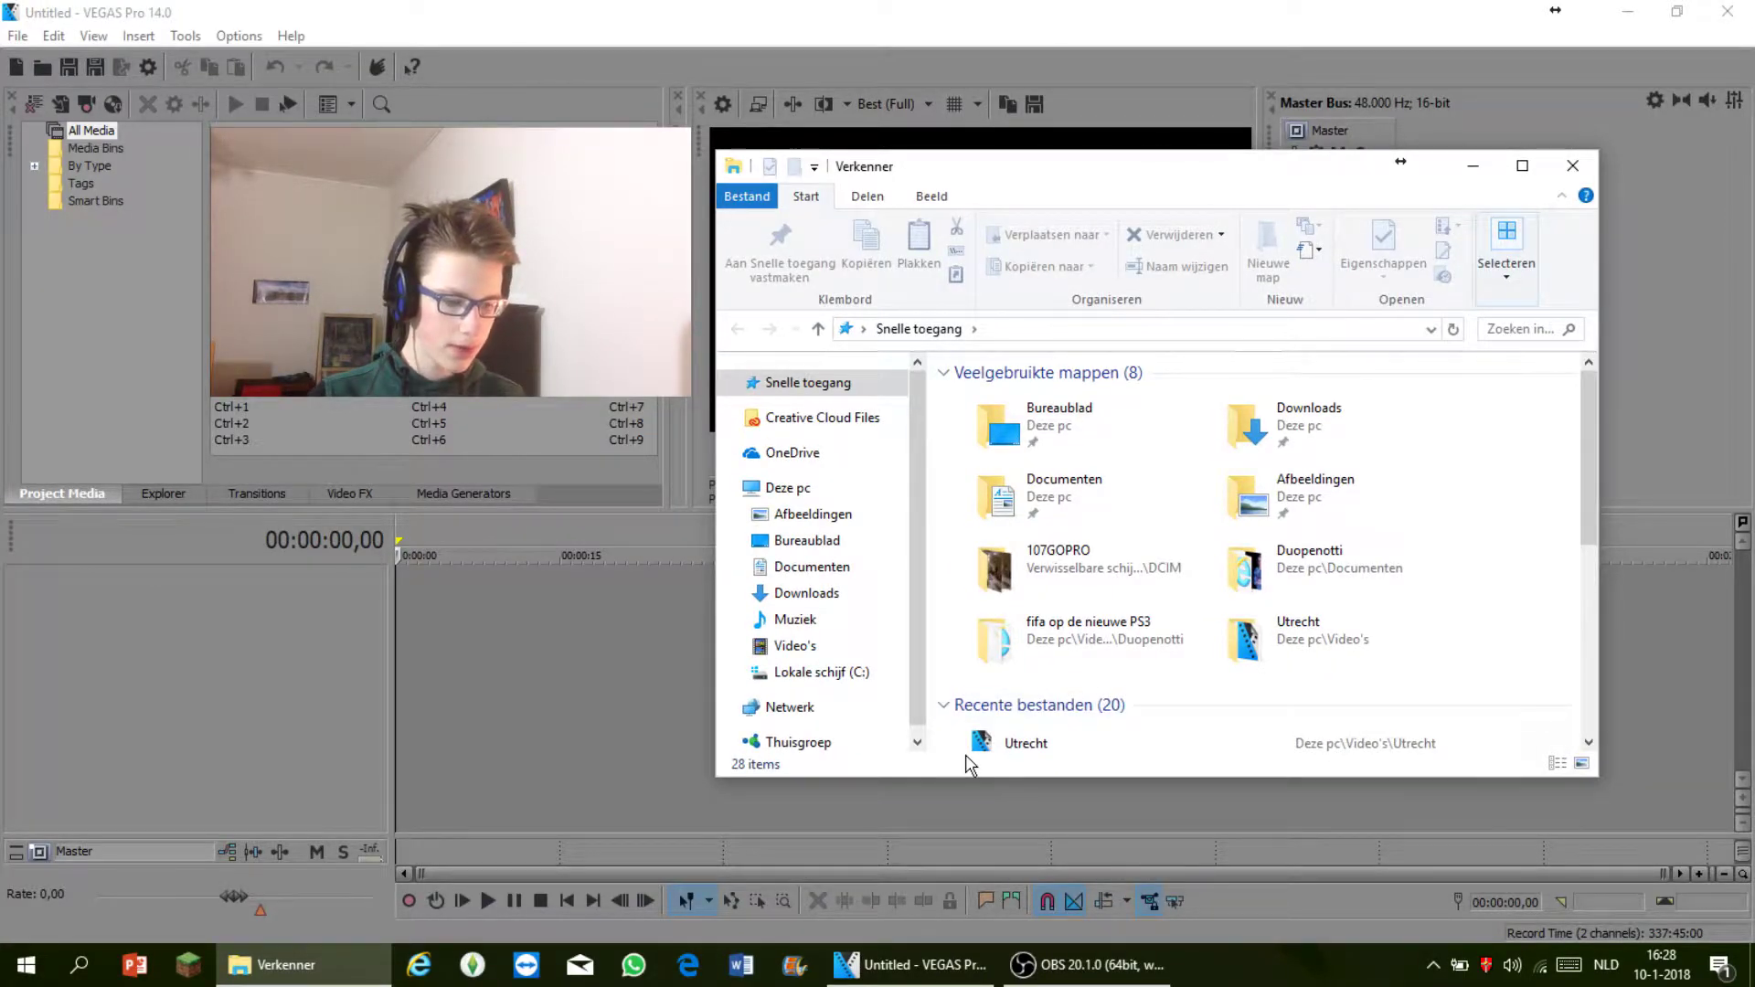
{"action": "left_click", "coordinate": [796, 649]}
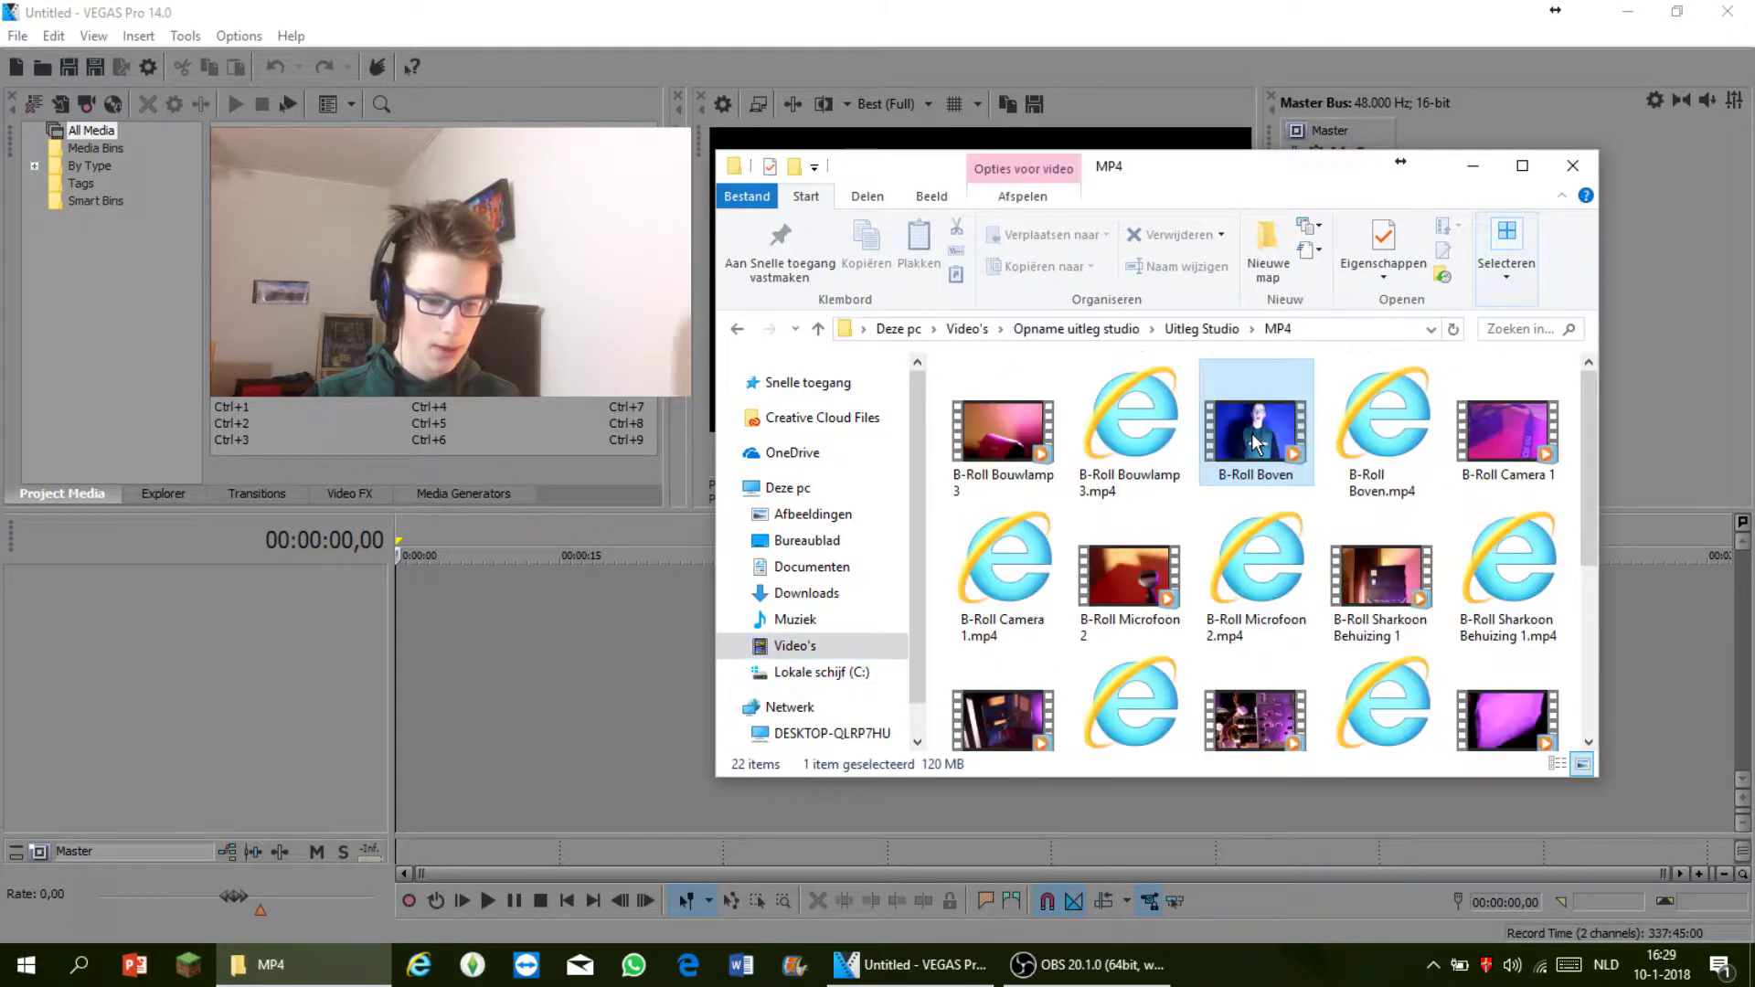
{"action": "left_click_drag", "start_coordinate": [1264, 439], "coordinate": [403, 627]}
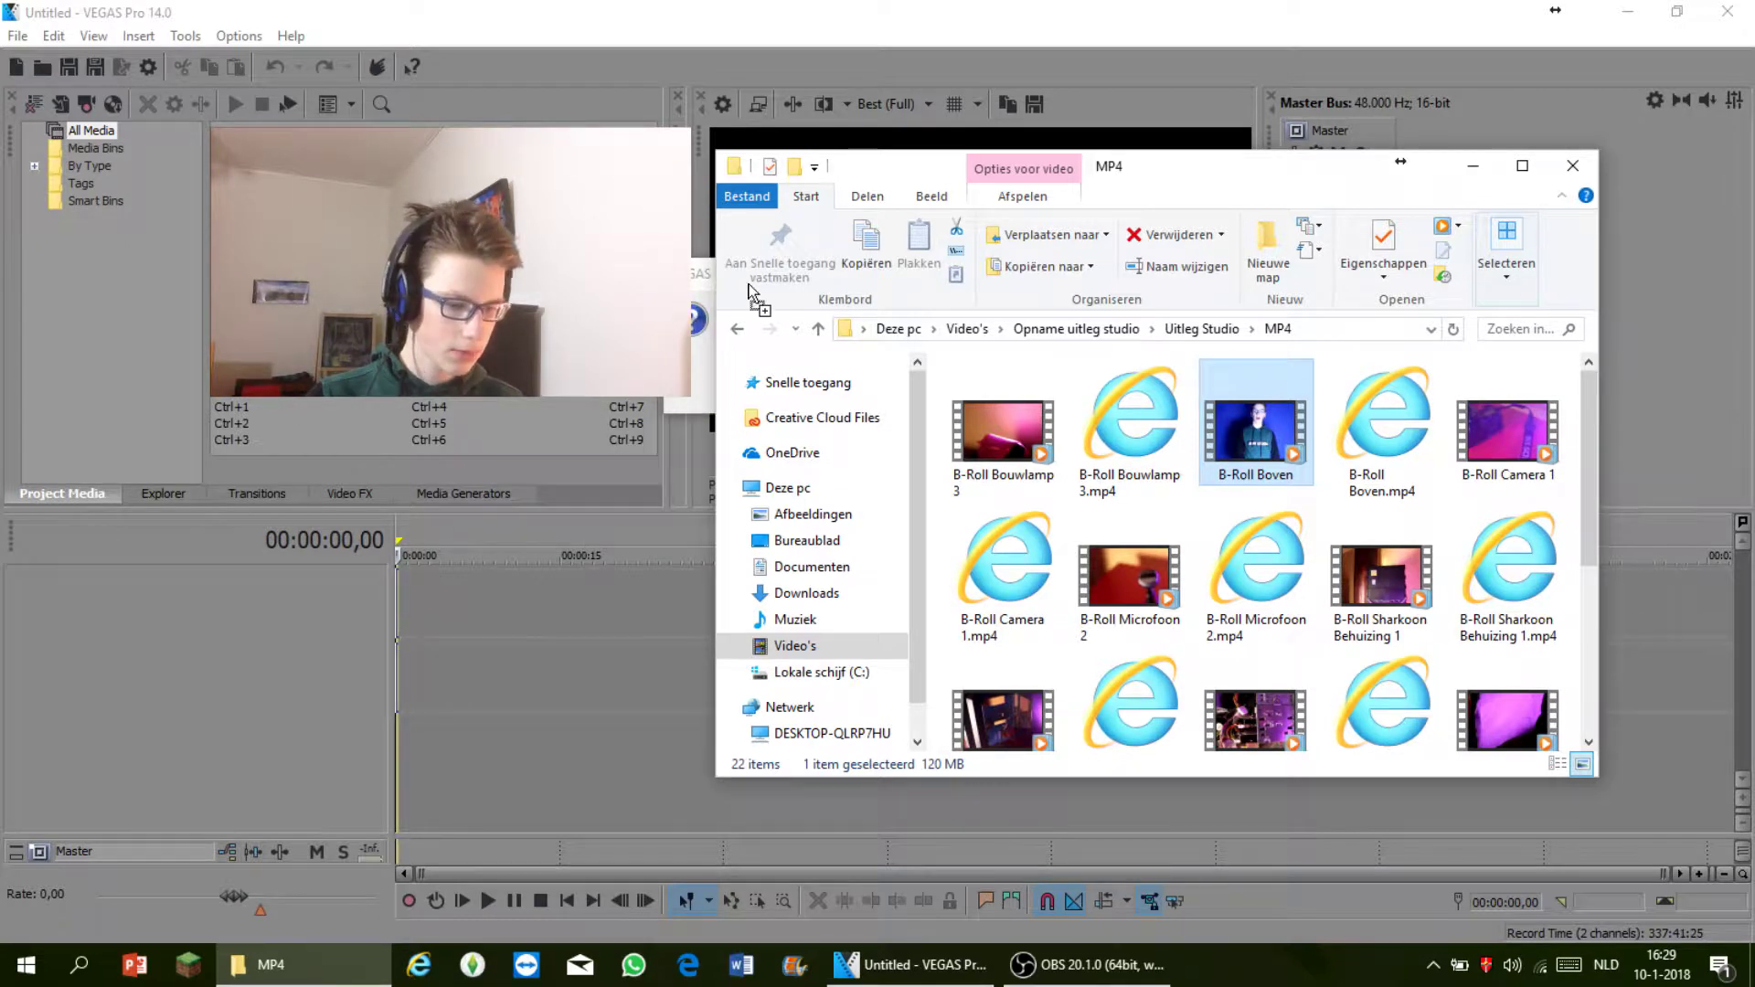
{"action": "left_click", "coordinate": [946, 430]}
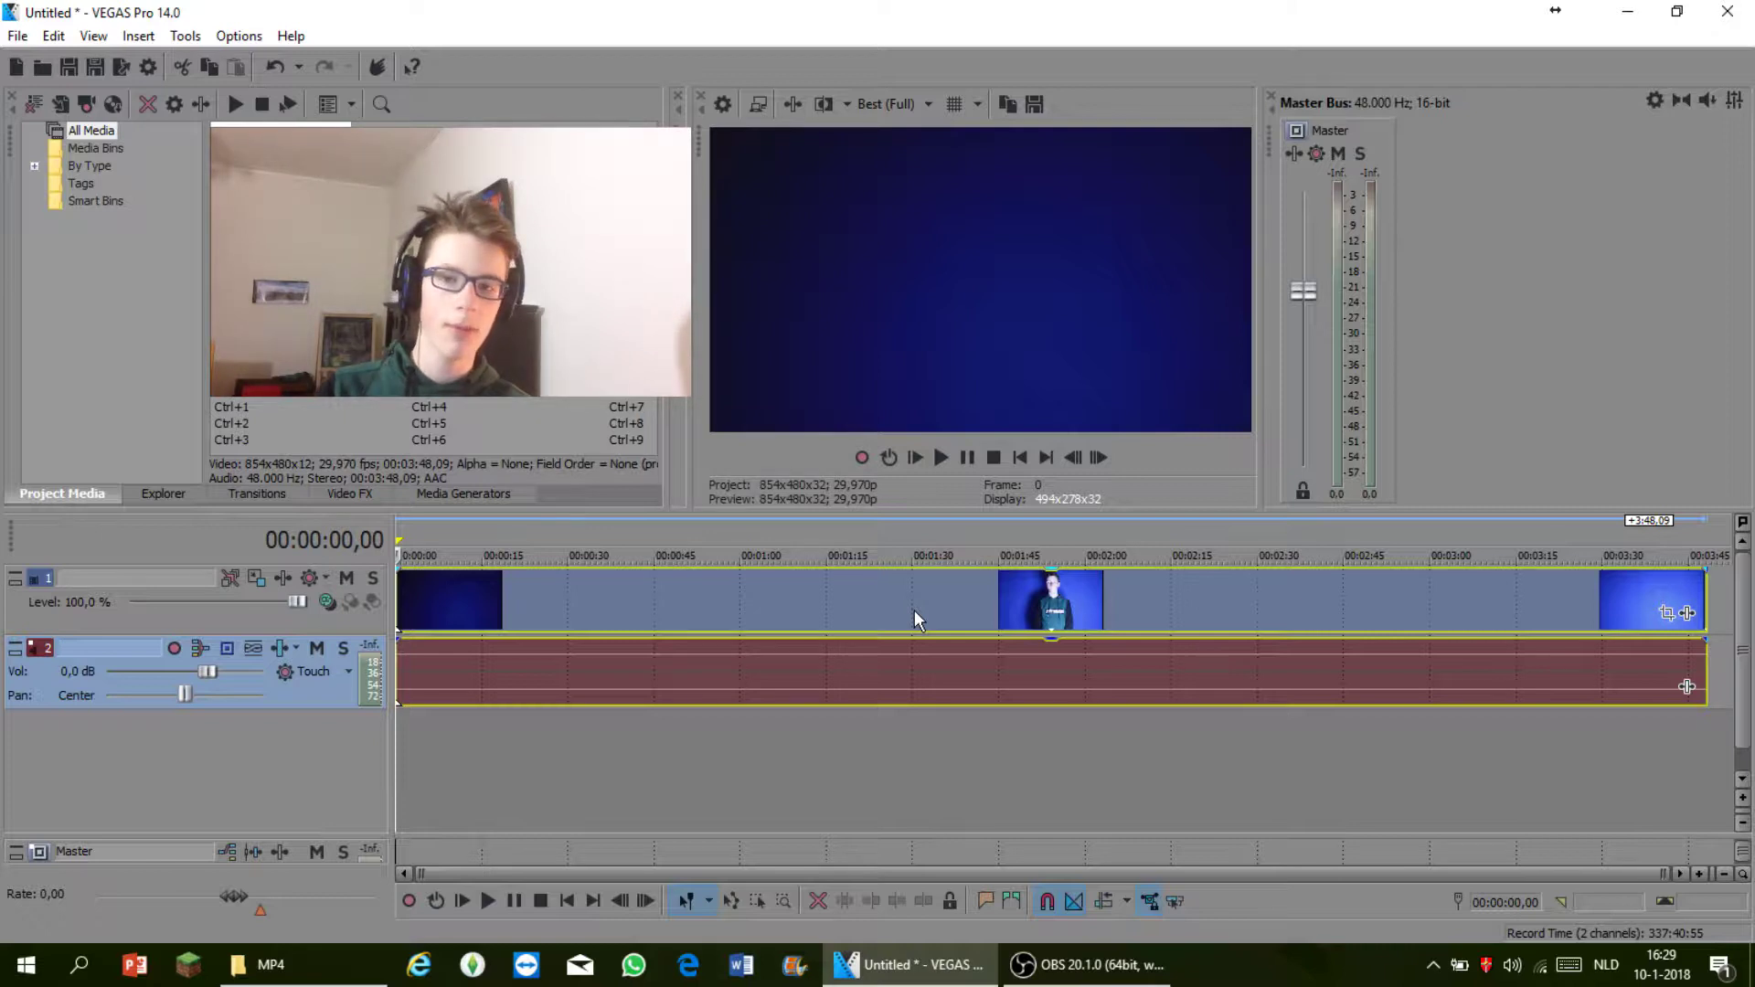
- Play the beginning of the clip and delete its audio track
{"action": "key", "text": "space"}
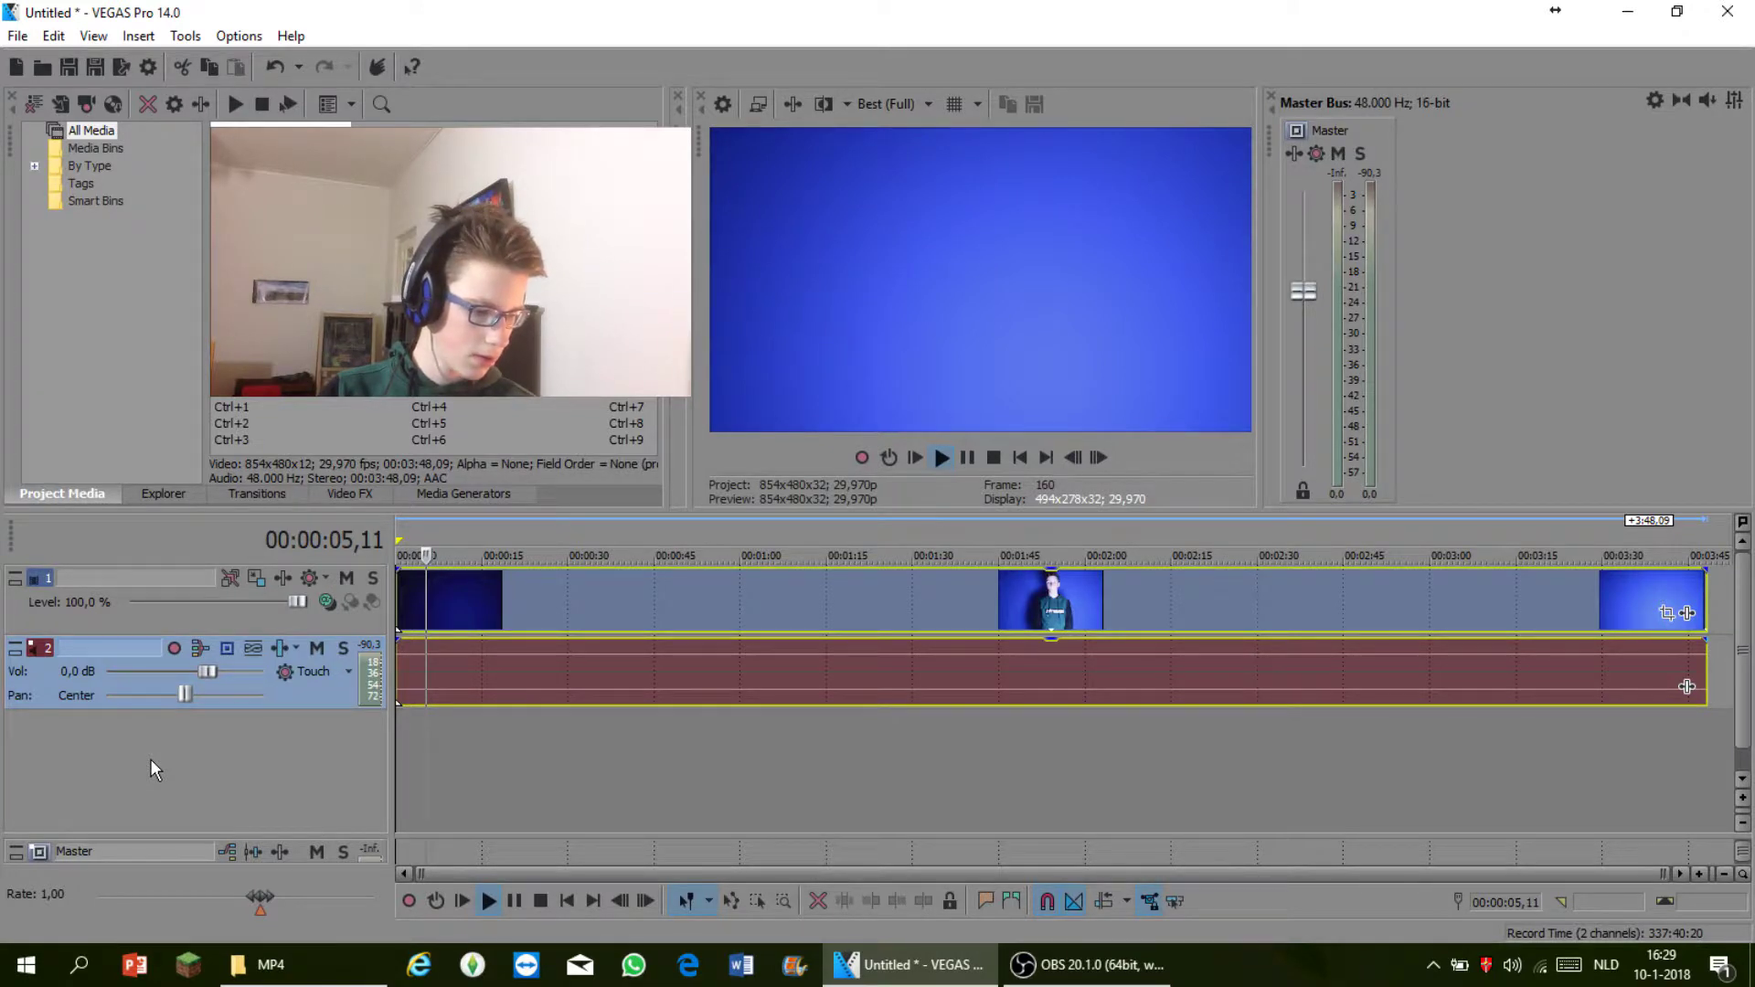
{"action": "right_click", "coordinate": [310, 688]}
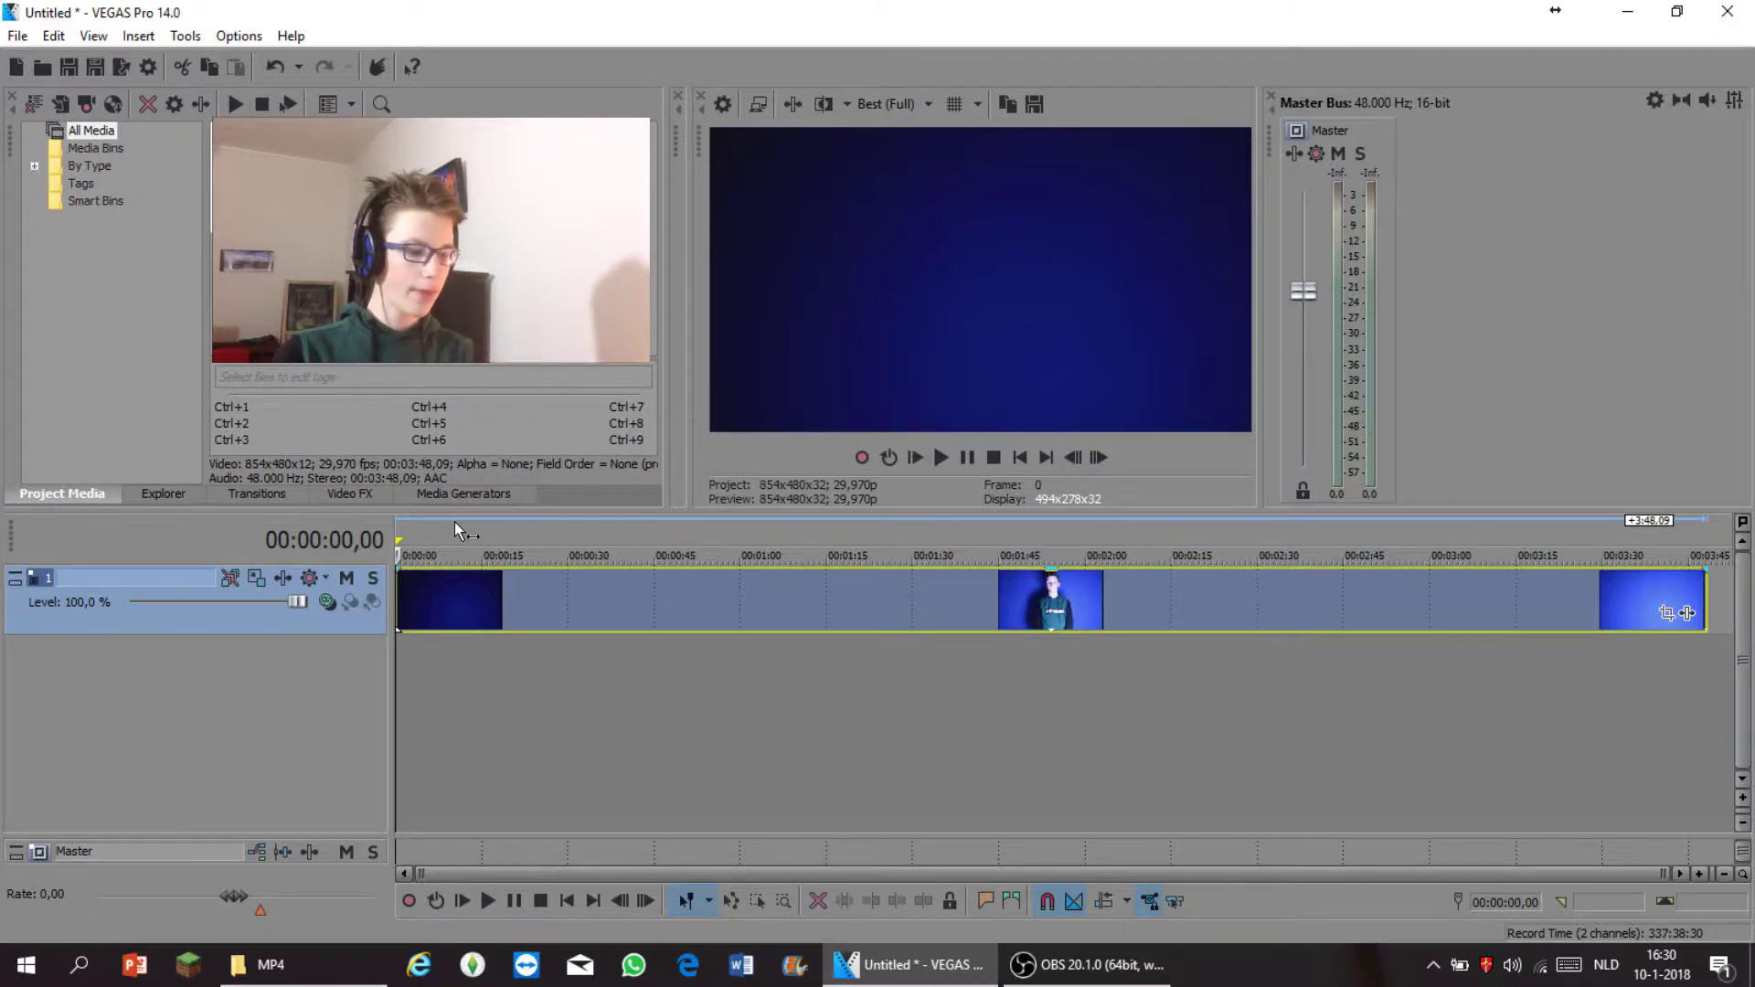
- Split the video clip on track 1 at 00:00:44,08
{"action": "left_click", "coordinate": [661, 609]}
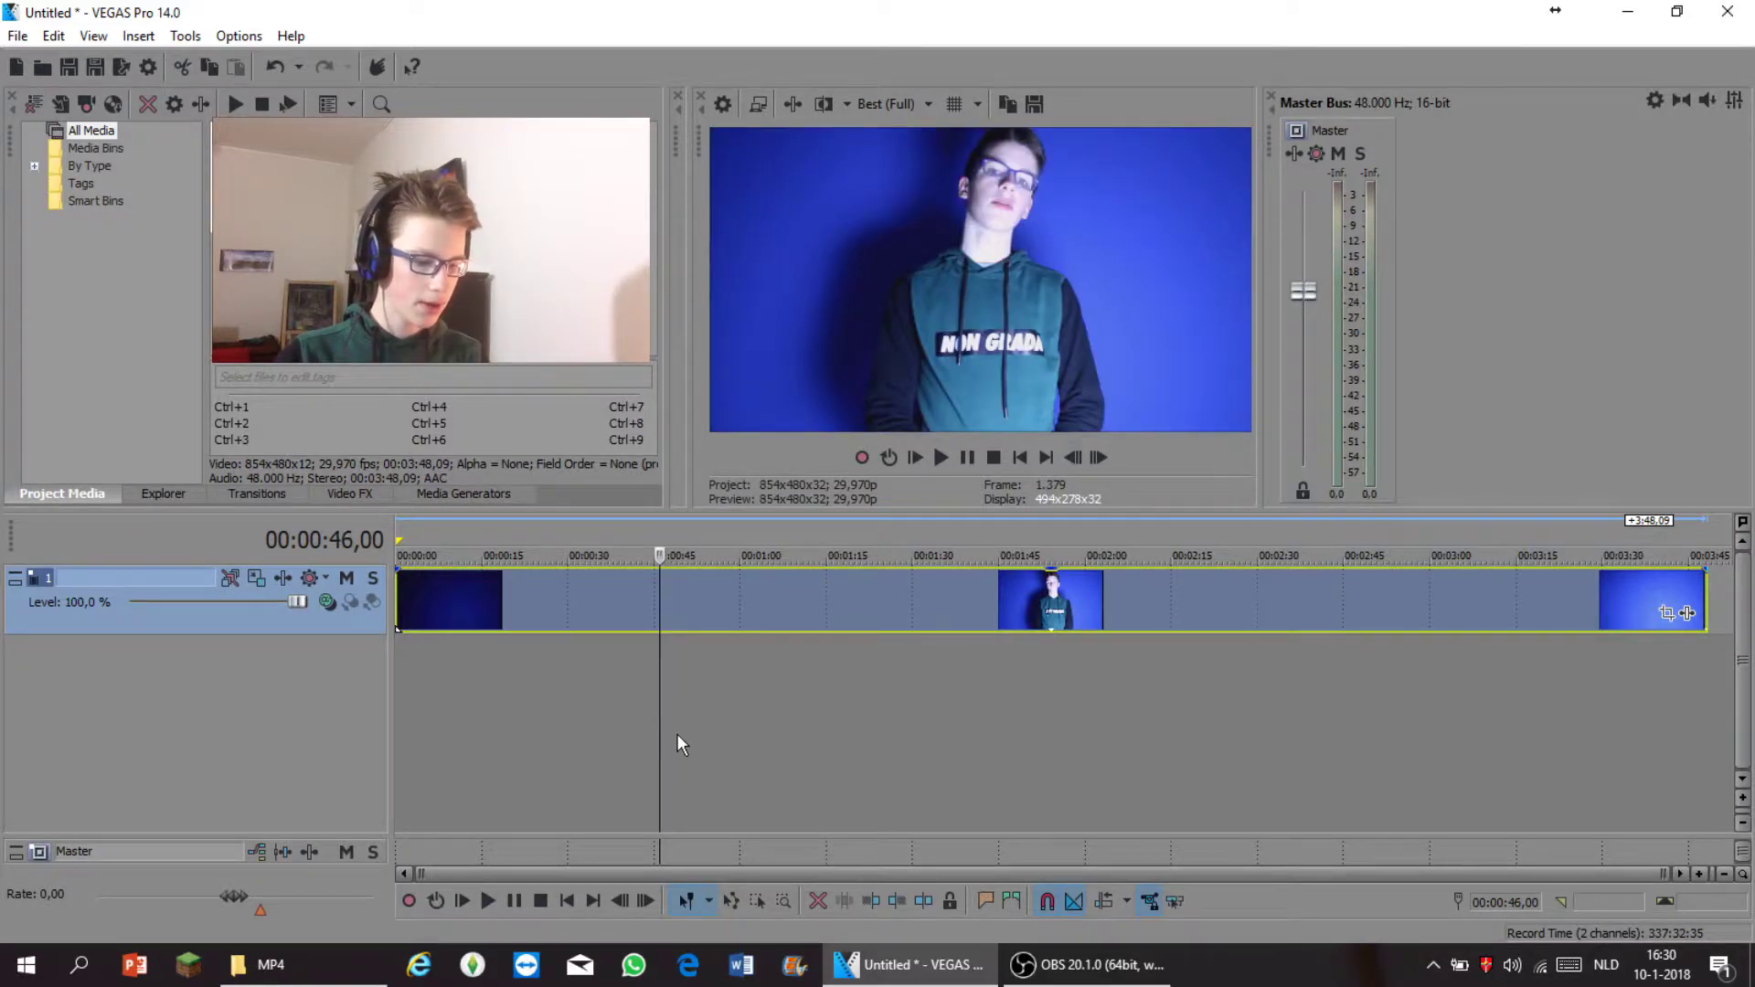
{"action": "left_click_drag", "start_coordinate": [656, 714], "coordinate": [649, 654]}
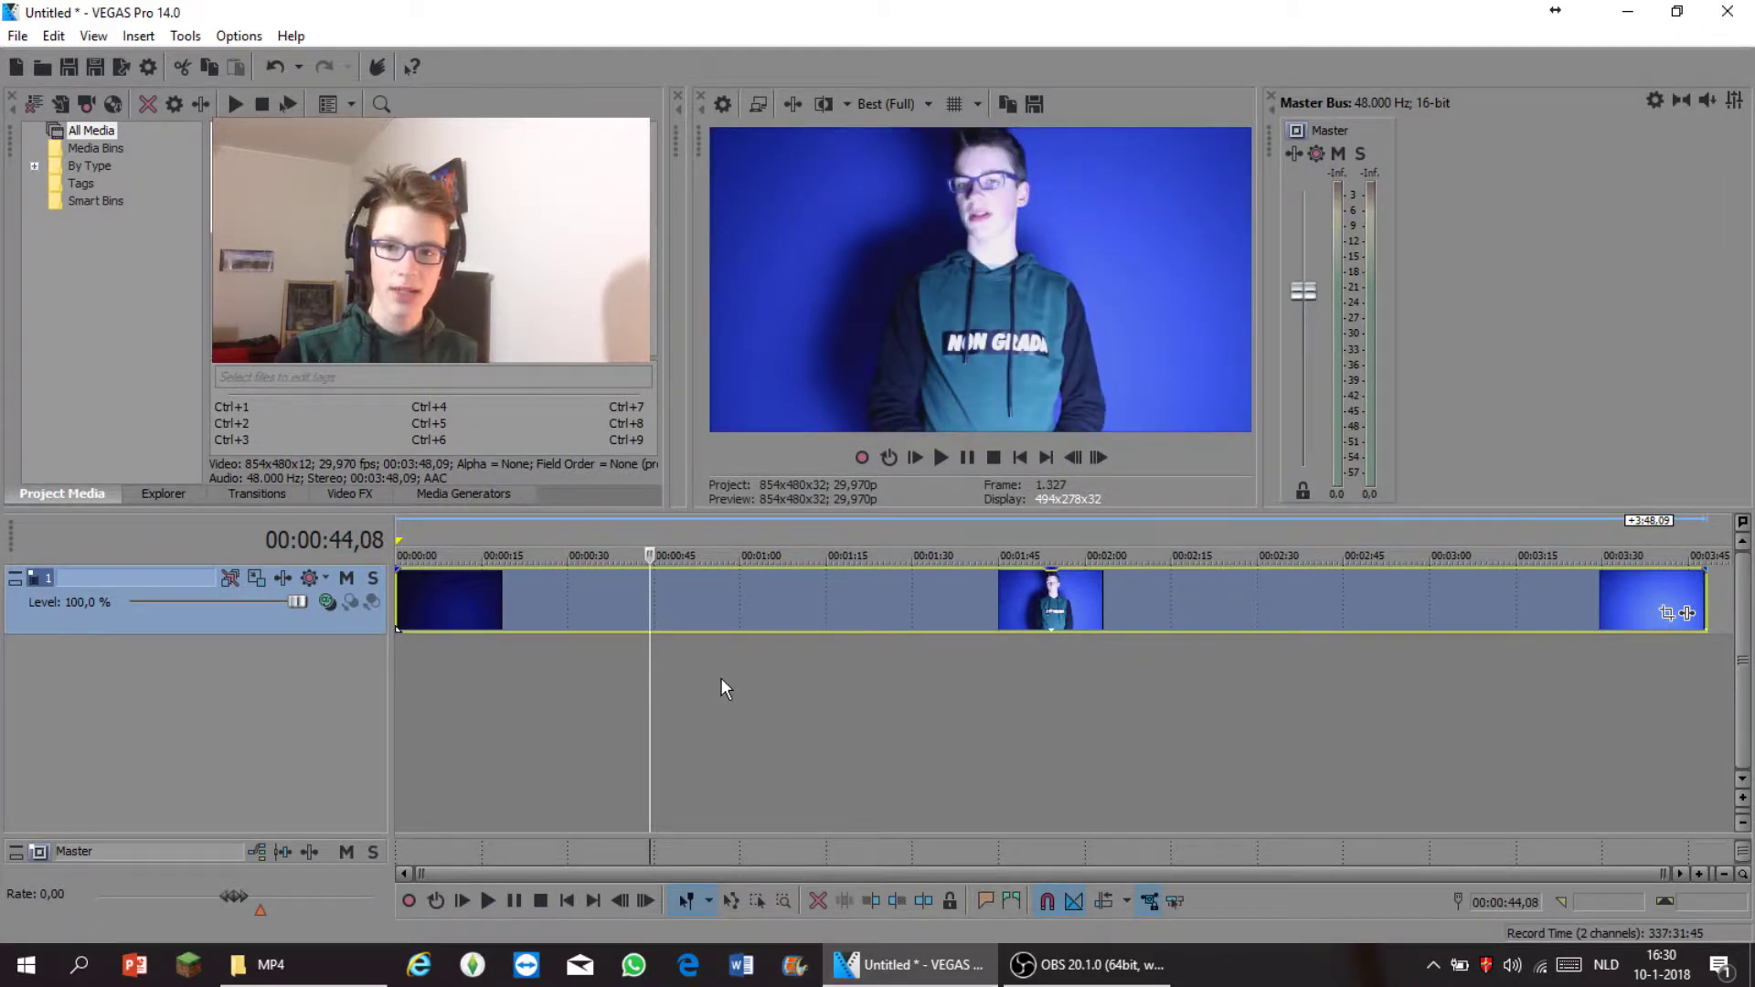
{"action": "key", "text": "s"}
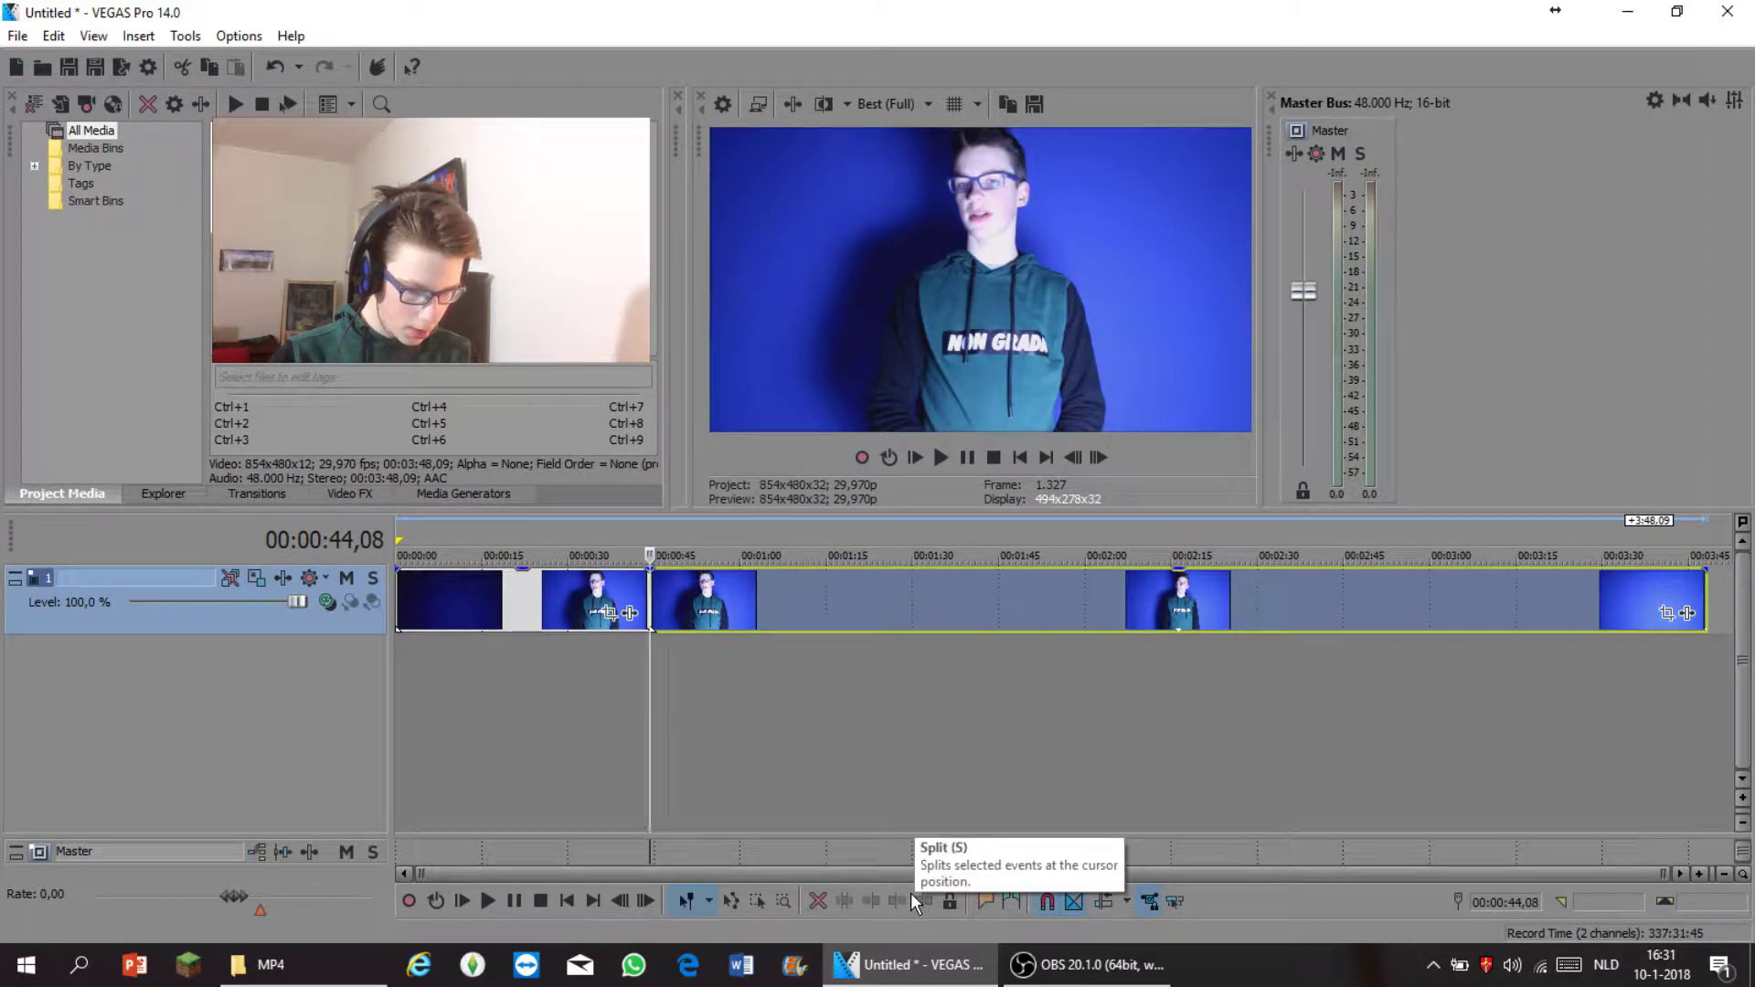
{"action": "left_click", "coordinate": [801, 611]}
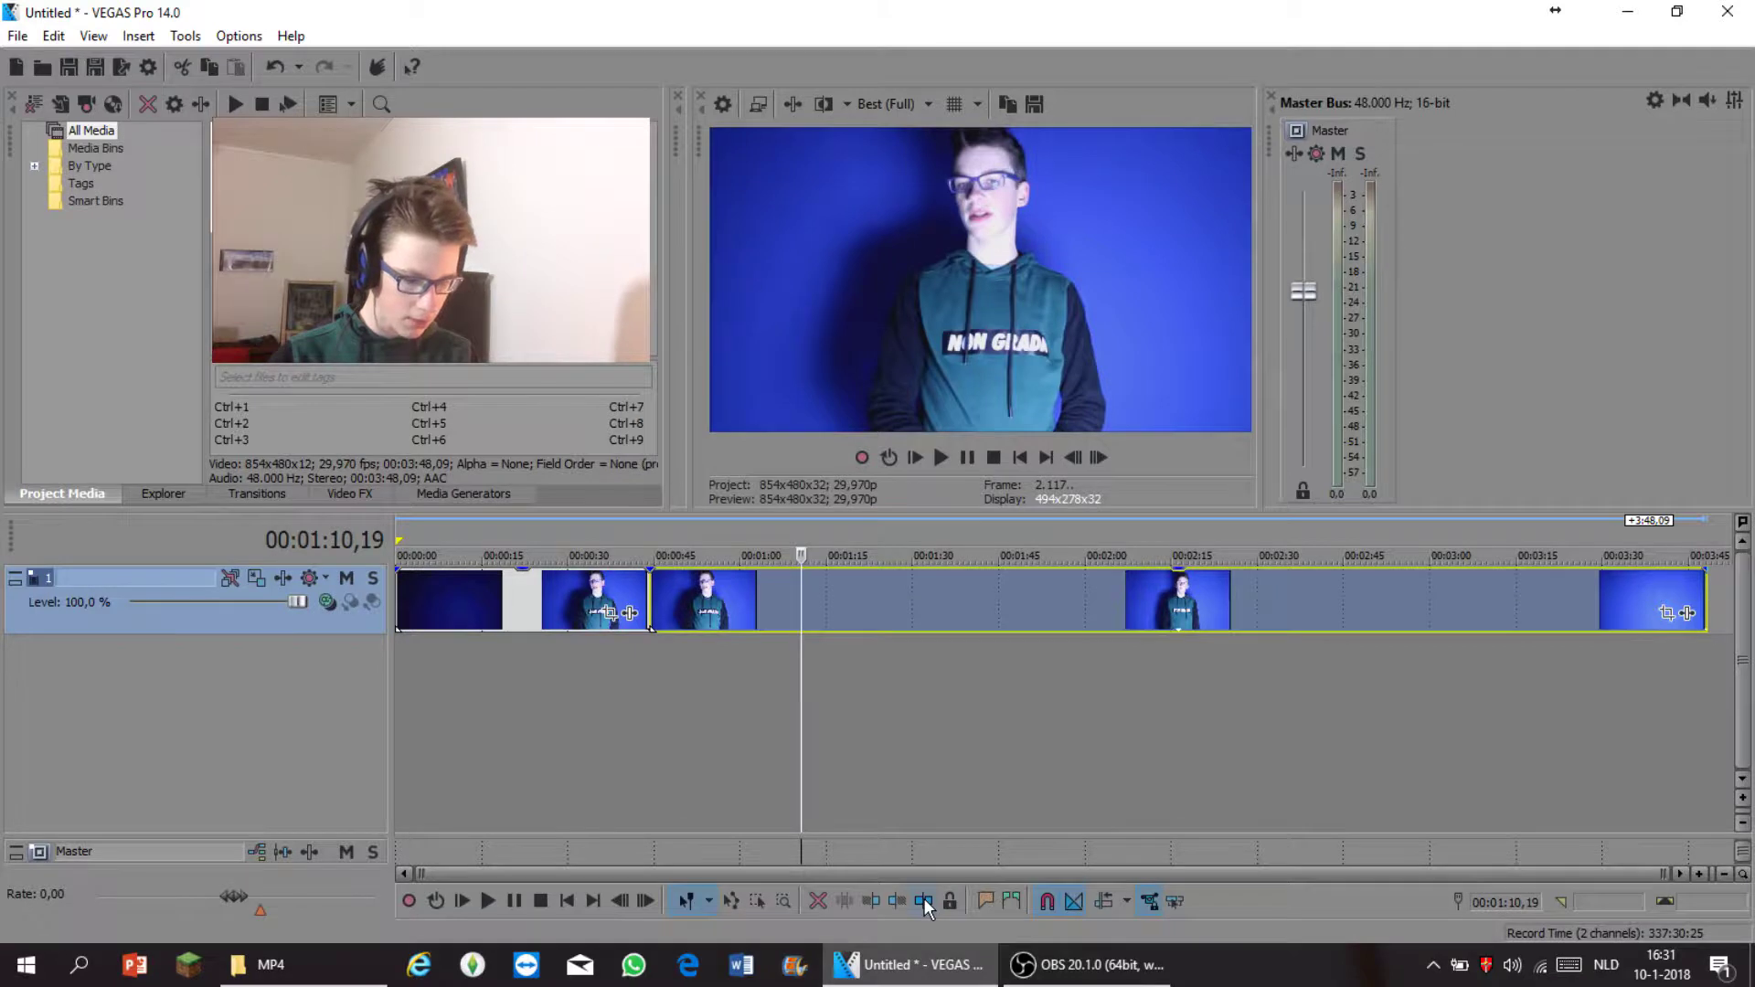
{"action": "left_click", "coordinate": [794, 737]}
{"action": "left_click", "coordinate": [660, 590]}
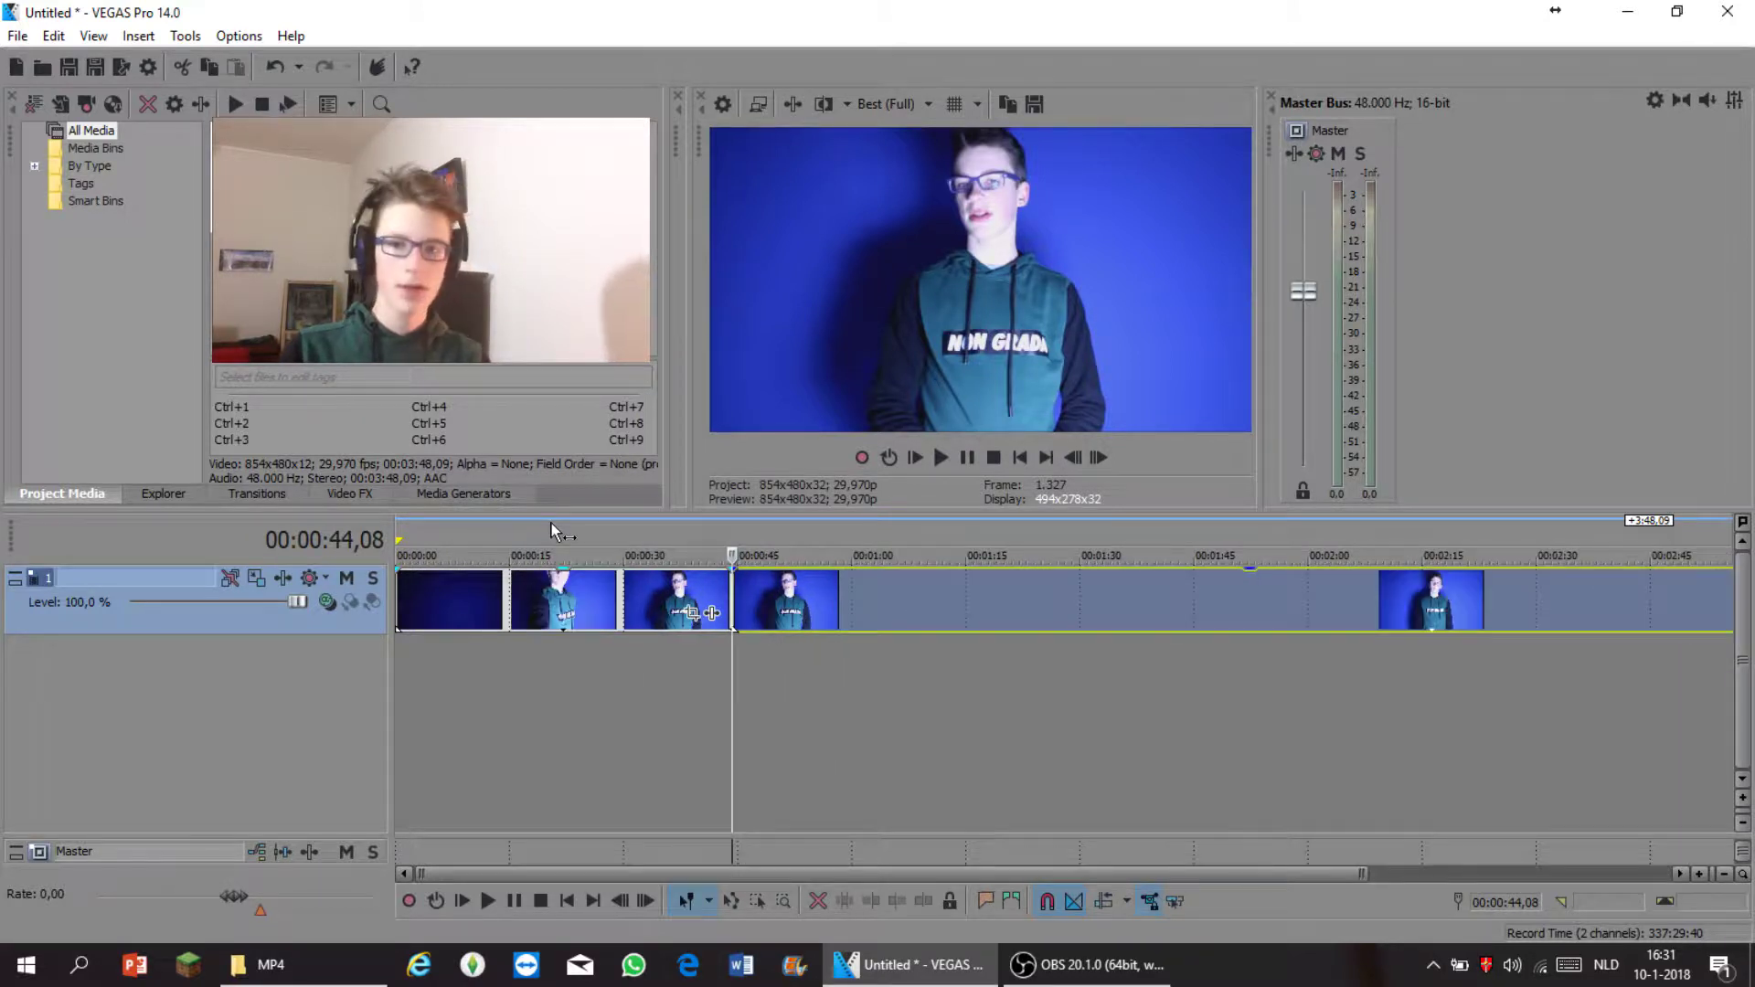
{"action": "scroll", "coordinate": [551, 523], "scroll_direction": "up", "scroll_amount": 5}
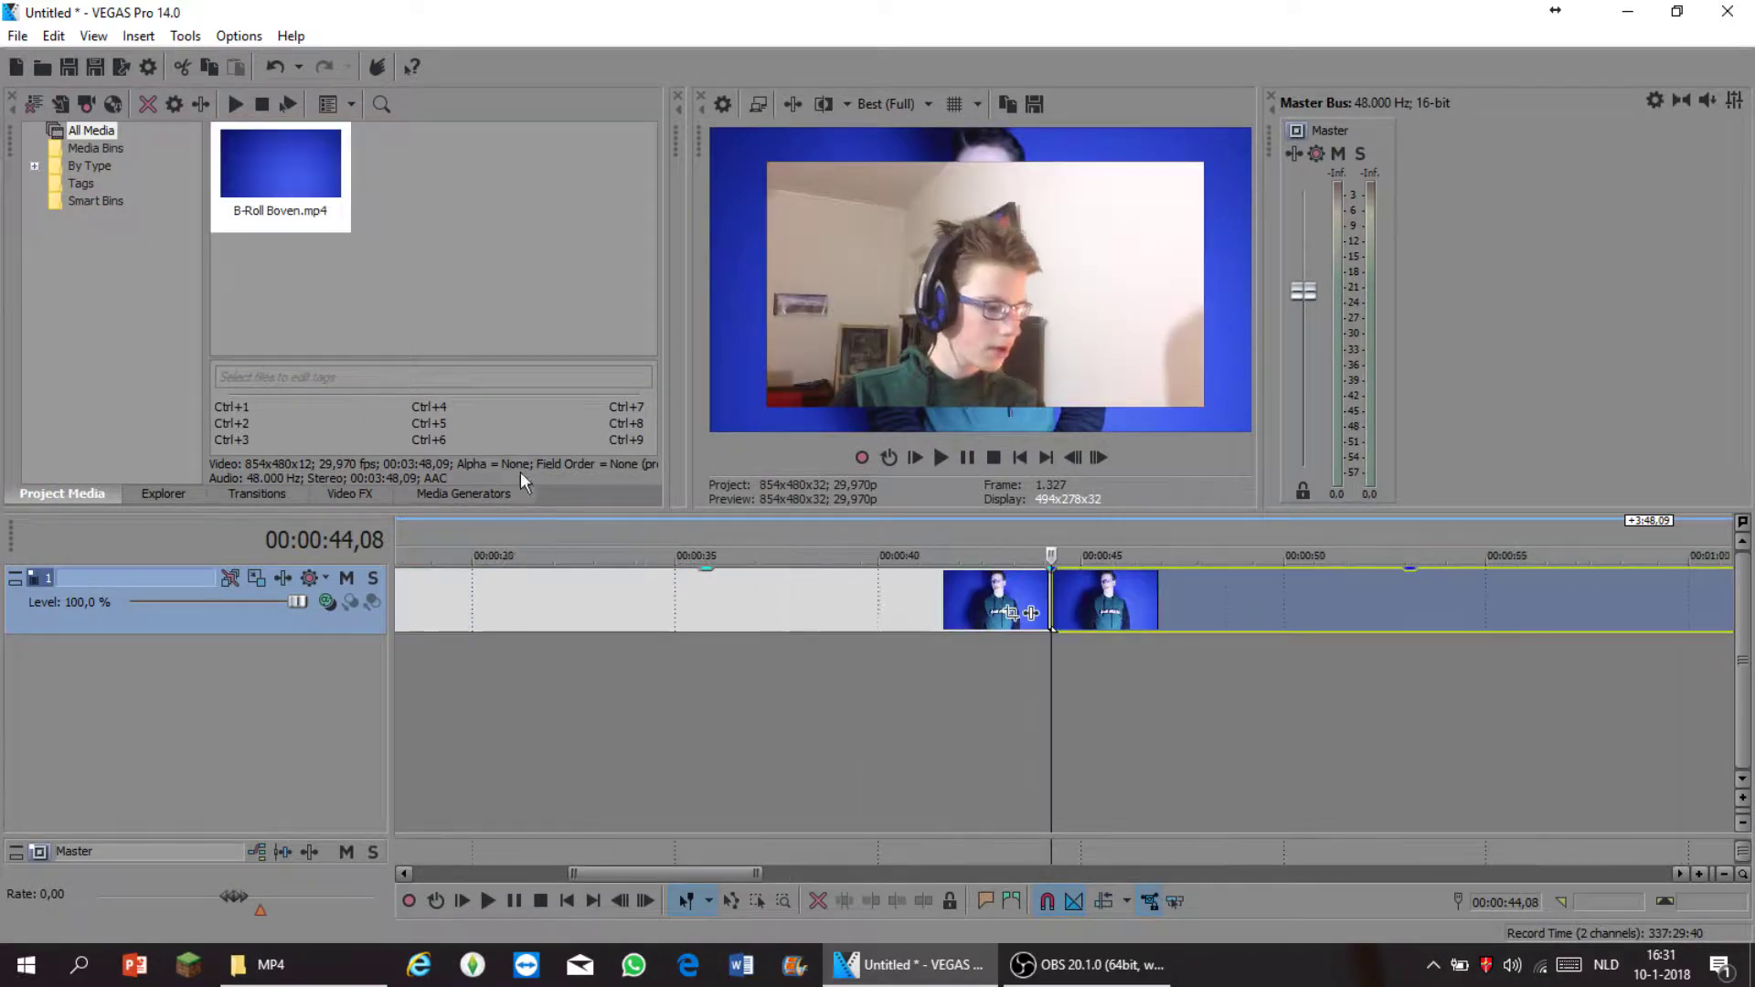
- Add a Magenta Solid Color generated event on a new track below the video clip
{"action": "left_click", "coordinate": [167, 496]}
{"action": "left_click", "coordinate": [254, 493]}
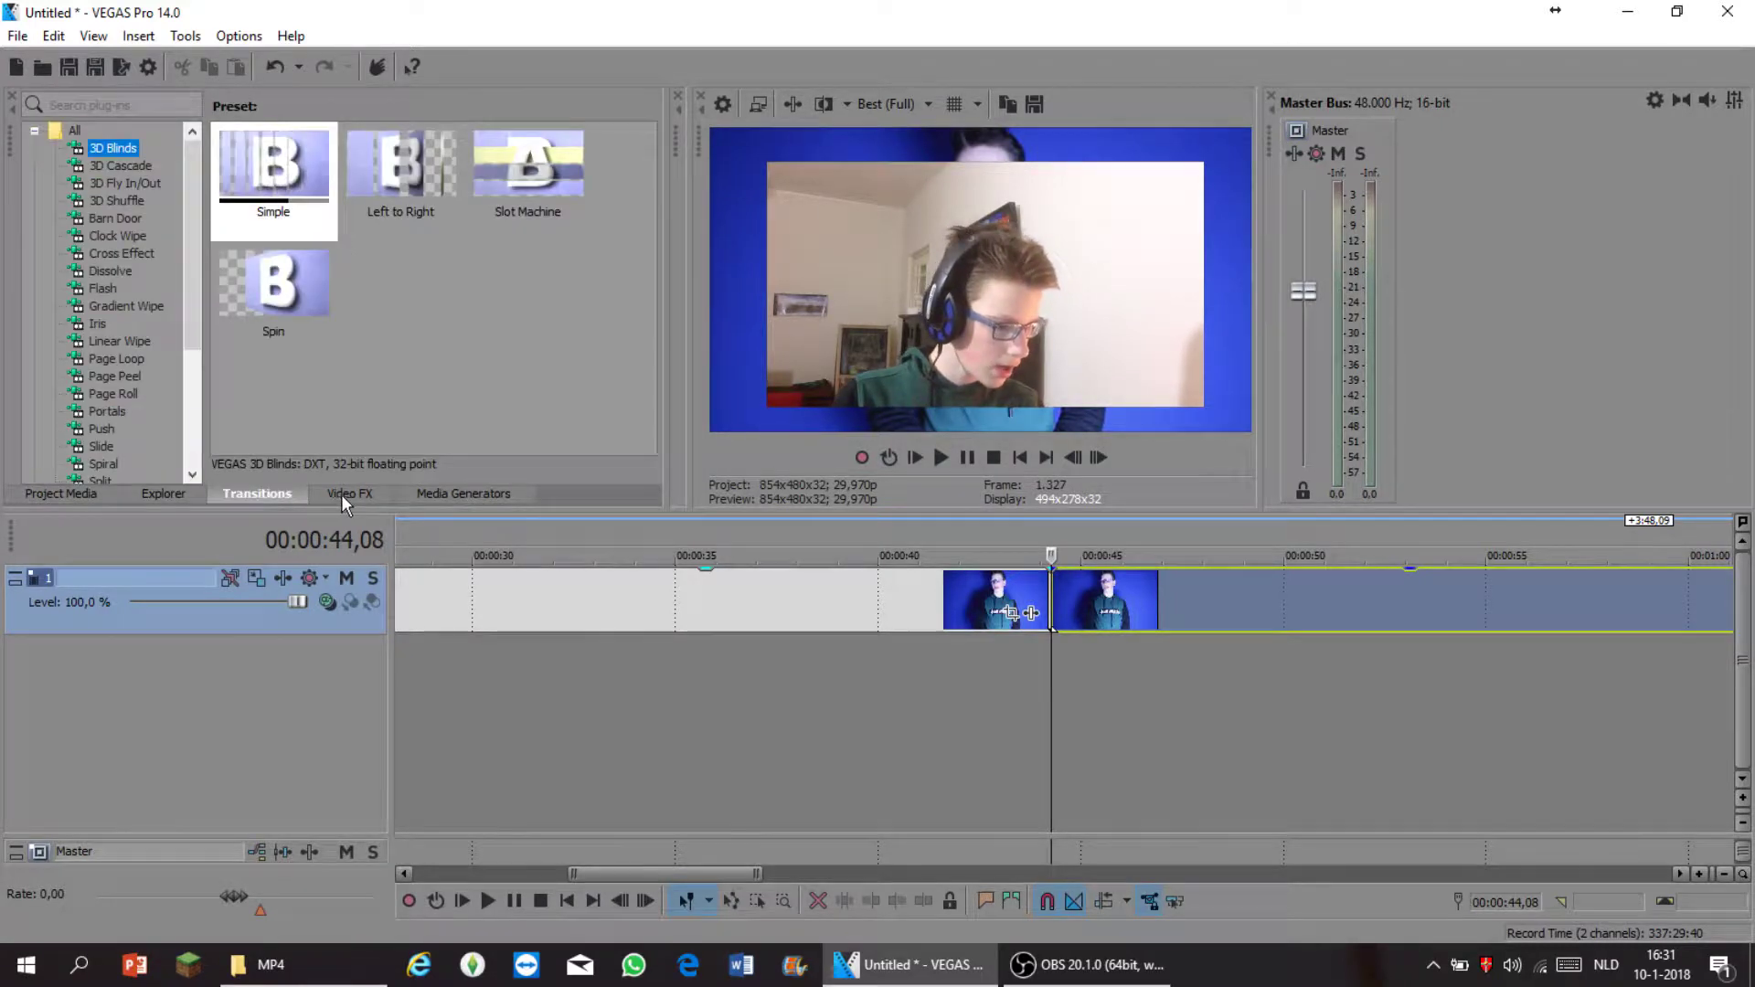
{"action": "left_click", "coordinate": [448, 494]}
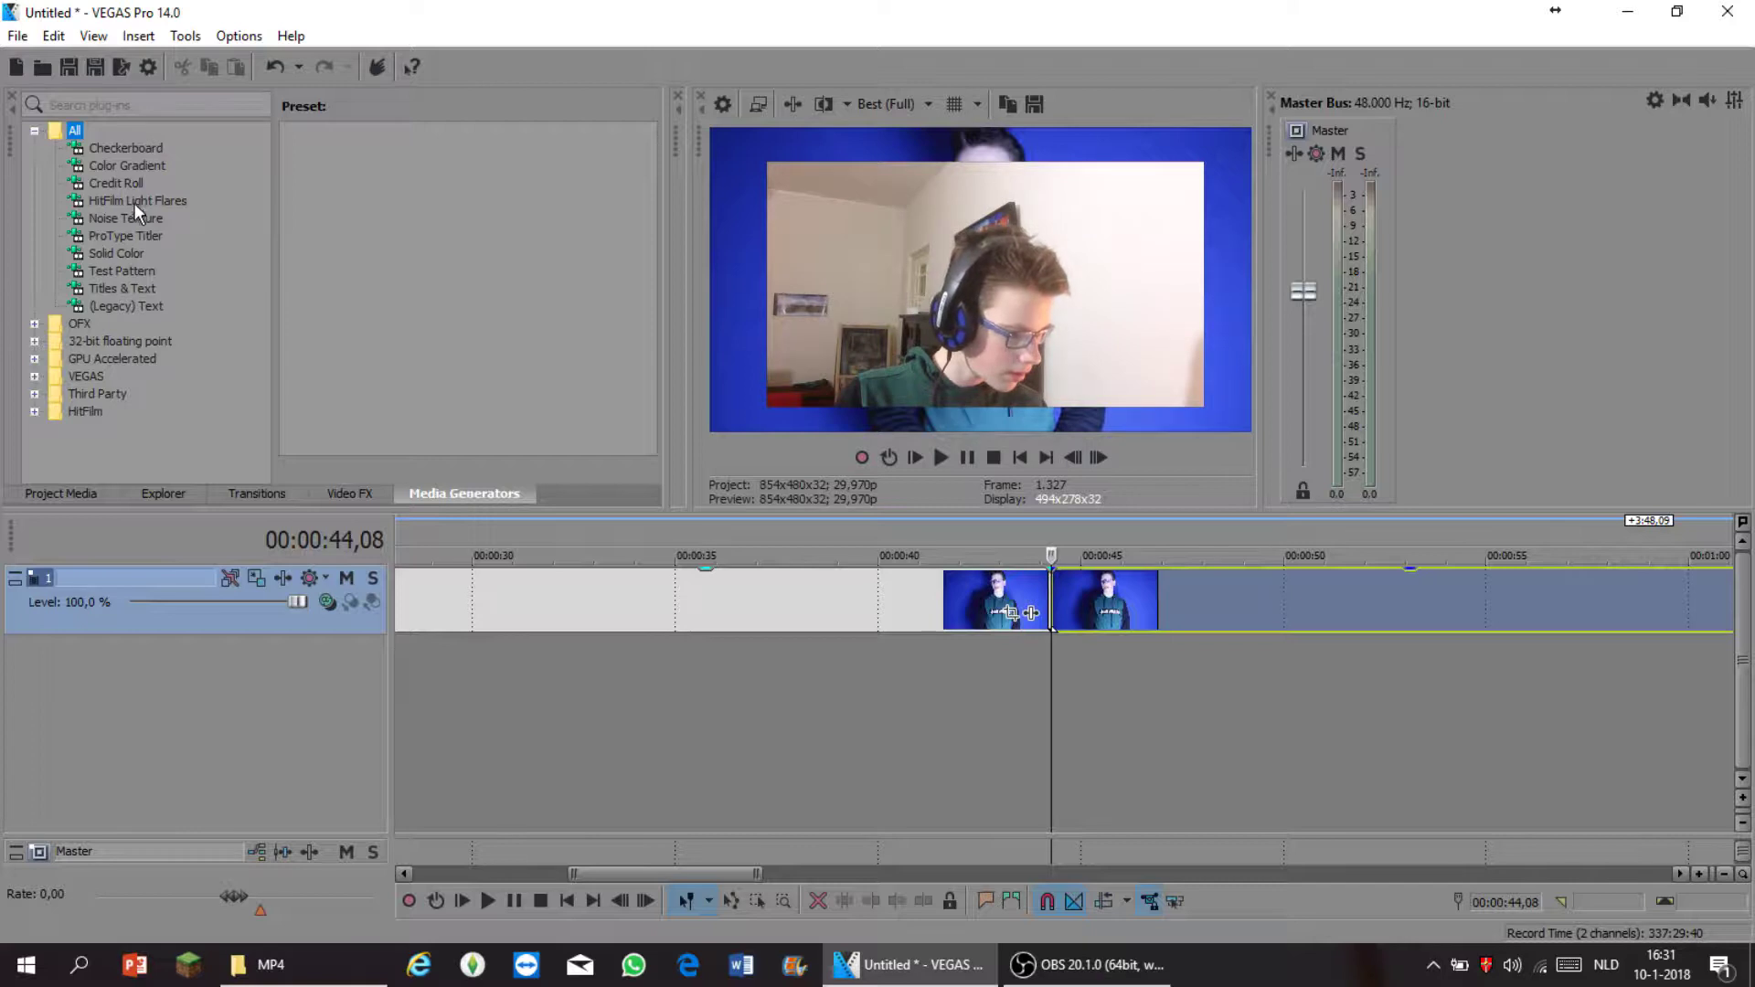
{"action": "left_click", "coordinate": [100, 254]}
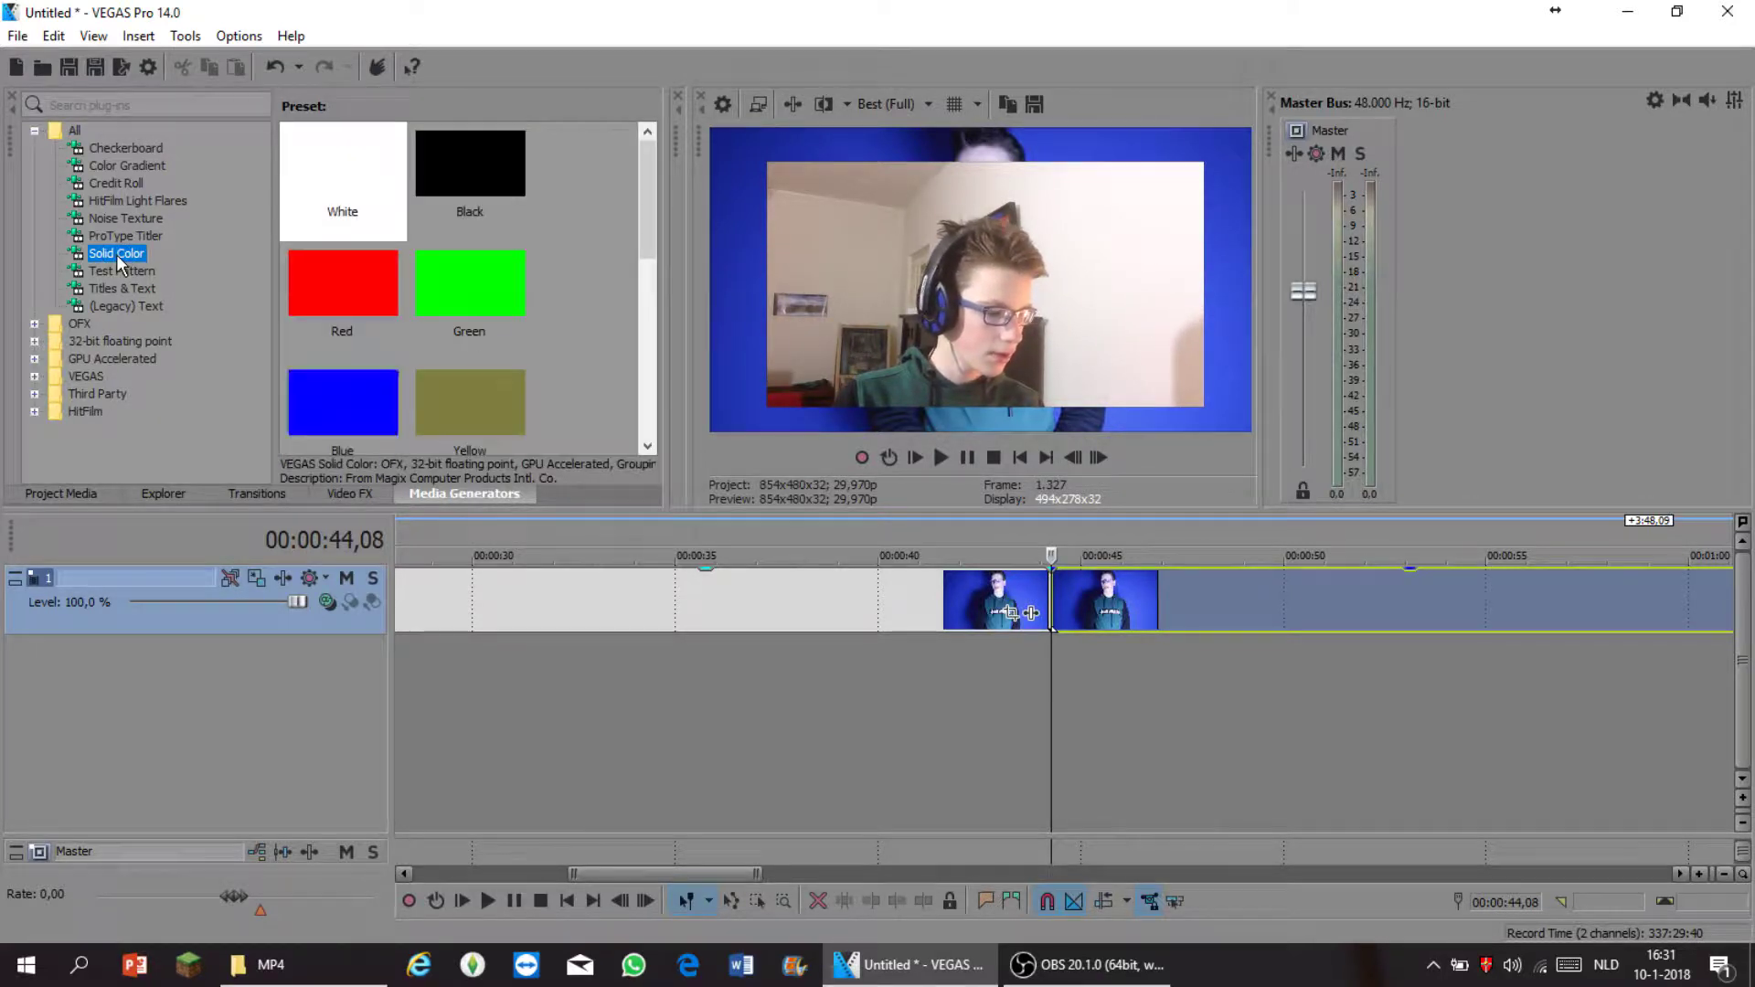
{"action": "left_click_drag", "start_coordinate": [640, 181], "coordinate": [597, 373]}
{"action": "left_click_drag", "start_coordinate": [307, 254], "coordinate": [467, 670]}
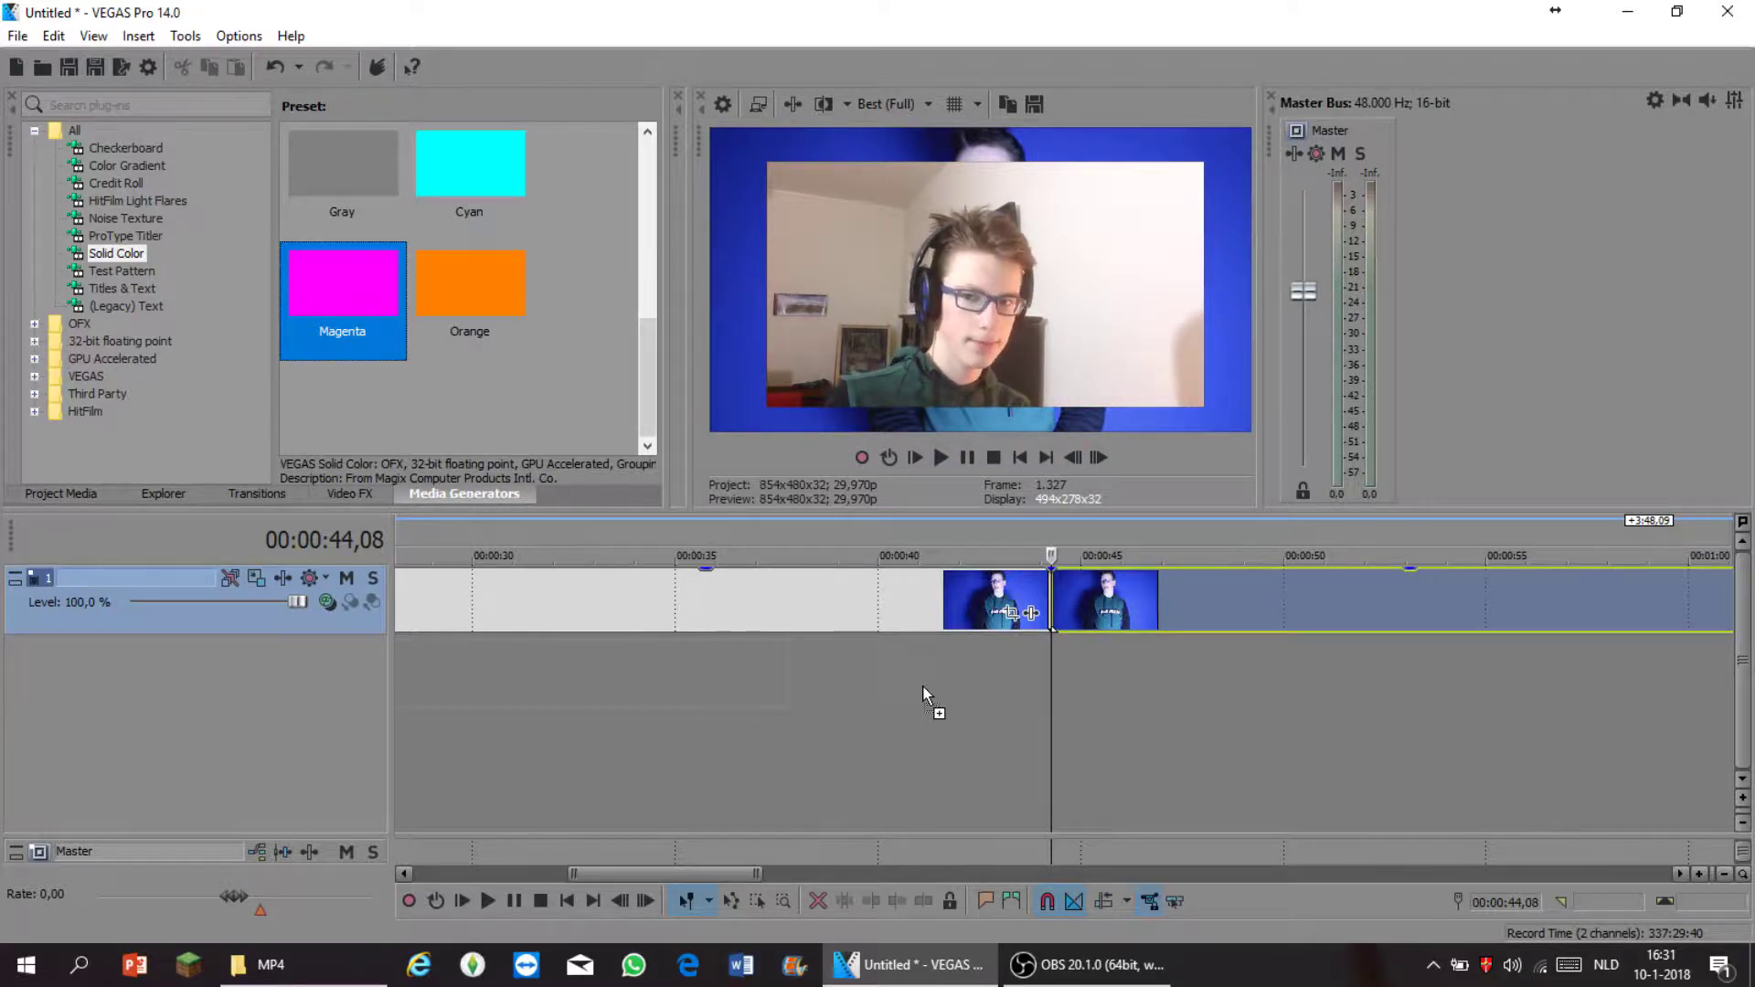
{"action": "left_click_drag", "start_coordinate": [923, 695], "coordinate": [924, 693]}
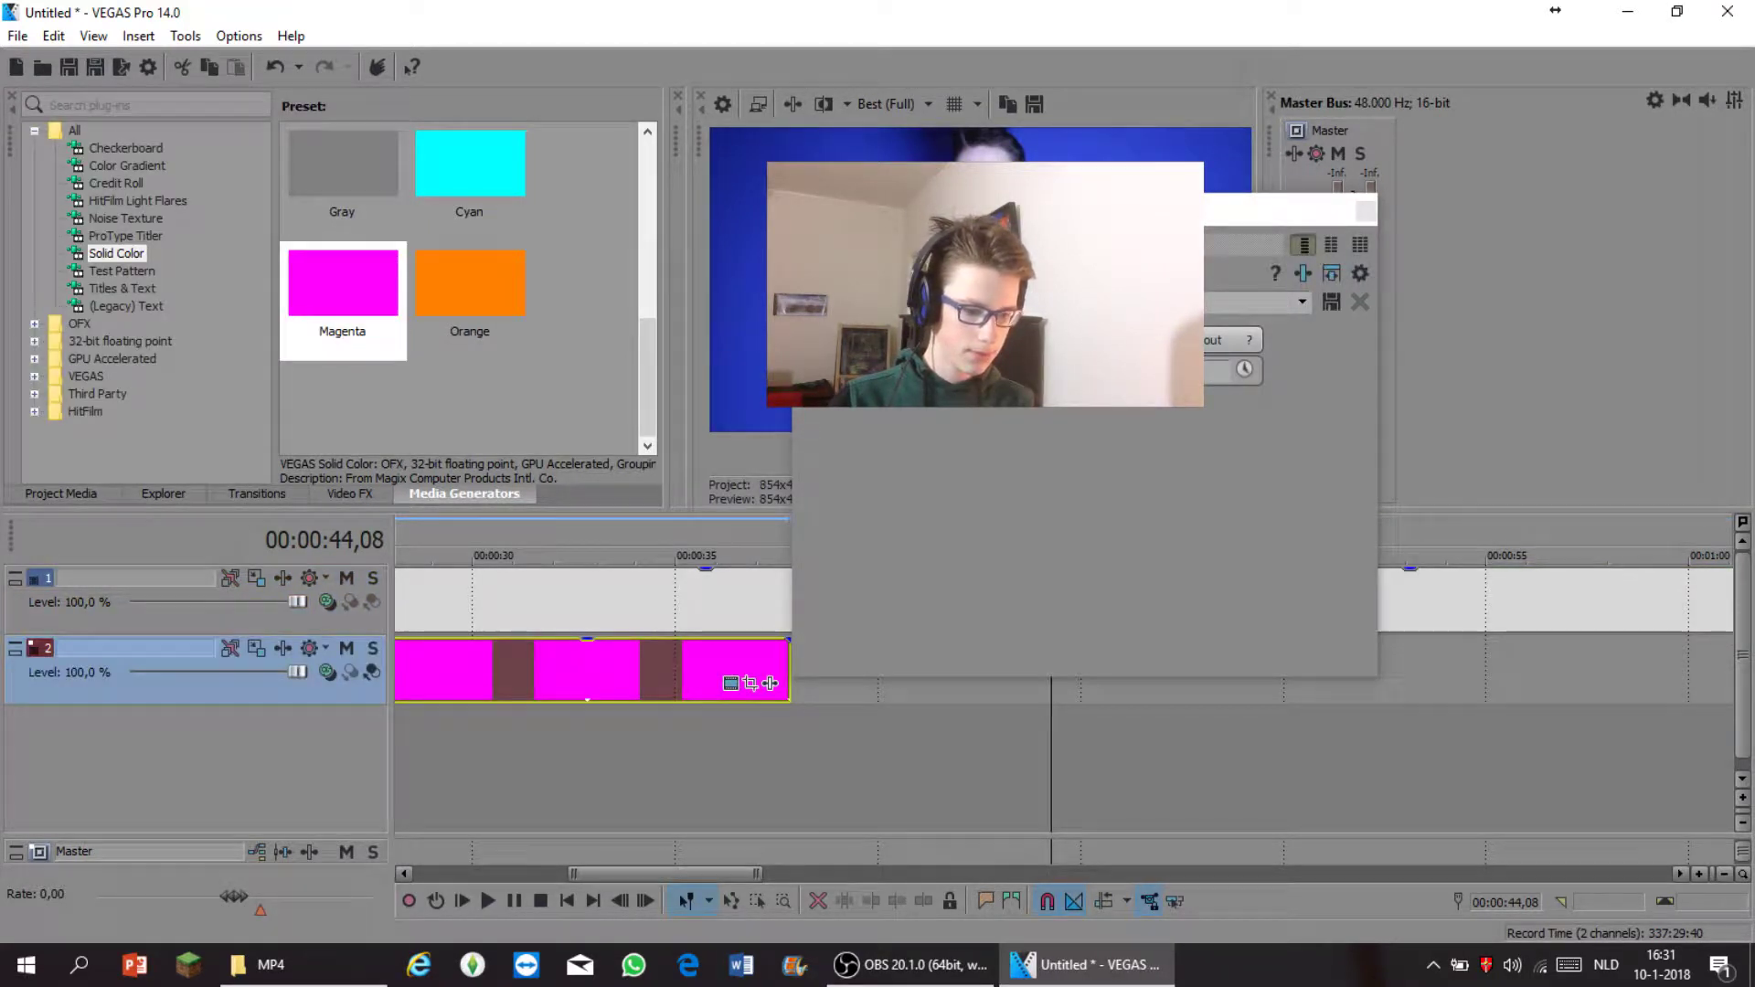
- Change the generated solid colour to a pink of 1,0; 0,19; 0,77 with its alpha lowered to 0,94
{"action": "mouse_move", "coordinate": [1049, 206]}
{"action": "left_mouse_down"}
{"action": "mouse_move", "coordinate": [1371, 89]}
{"action": "mouse_move", "coordinate": [1678, 188]}
{"action": "mouse_move", "coordinate": [1301, 142]}
{"action": "left_mouse_up"}
{"action": "left_click", "coordinate": [1201, 310]}
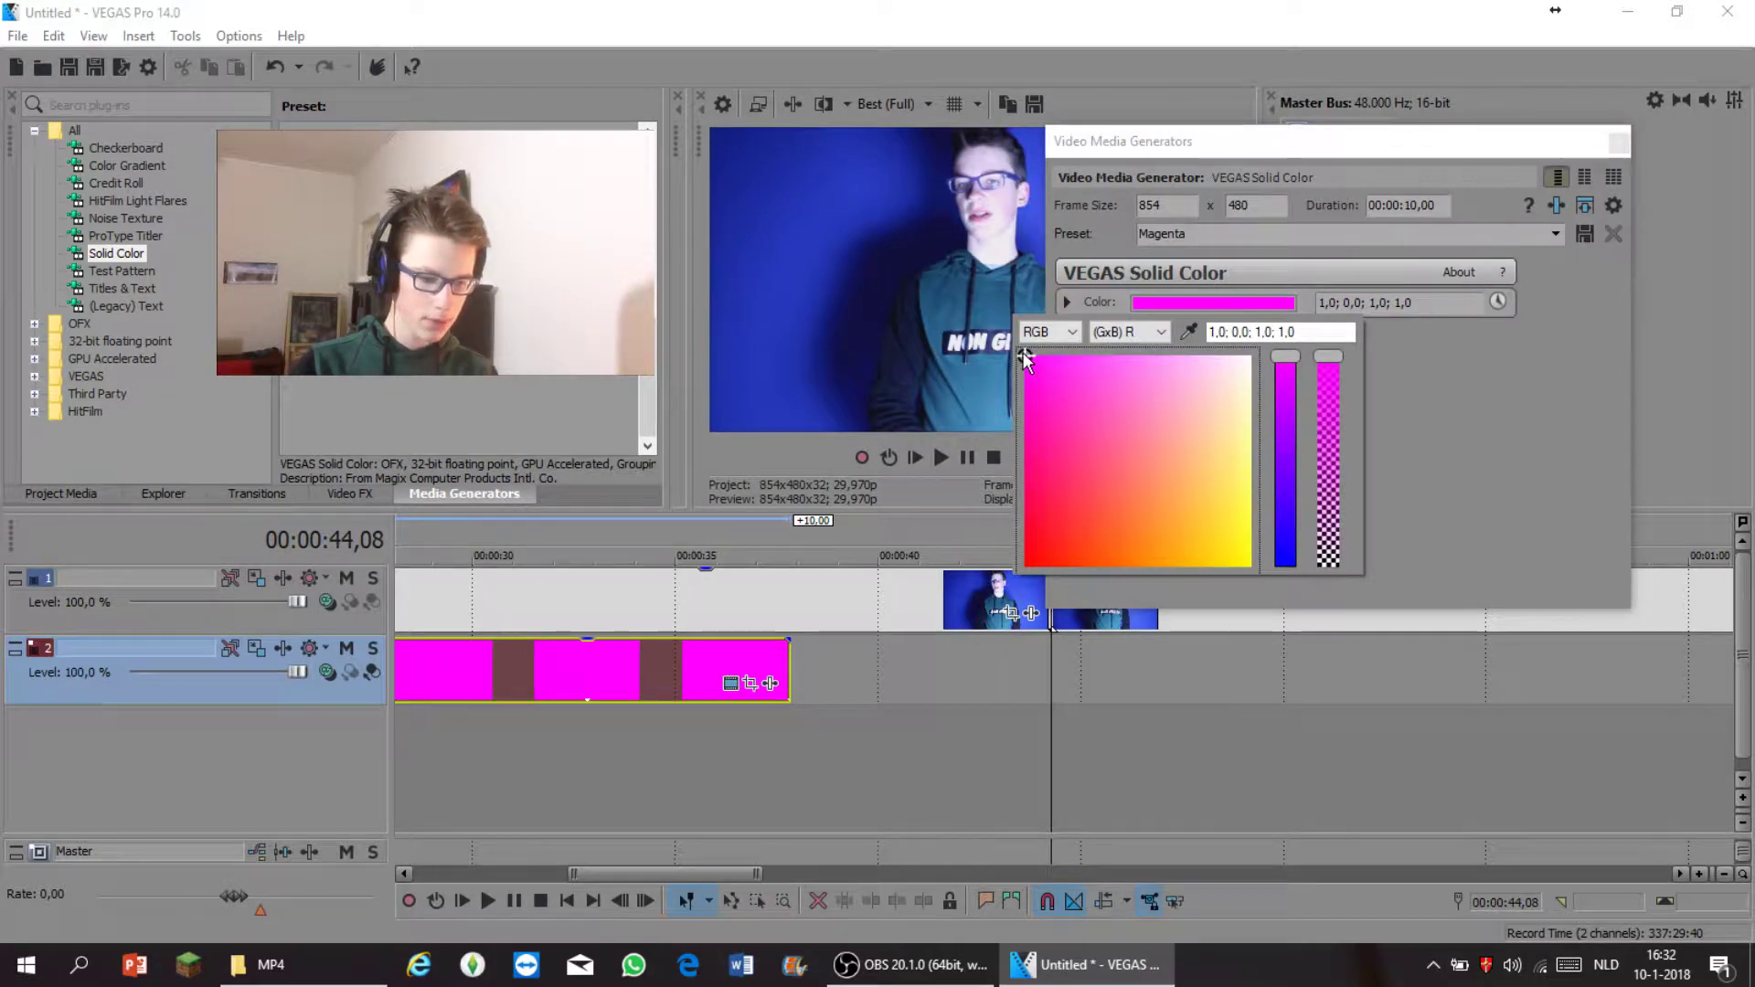
{"action": "left_click_drag", "start_coordinate": [1042, 500], "coordinate": [1004, 299]}
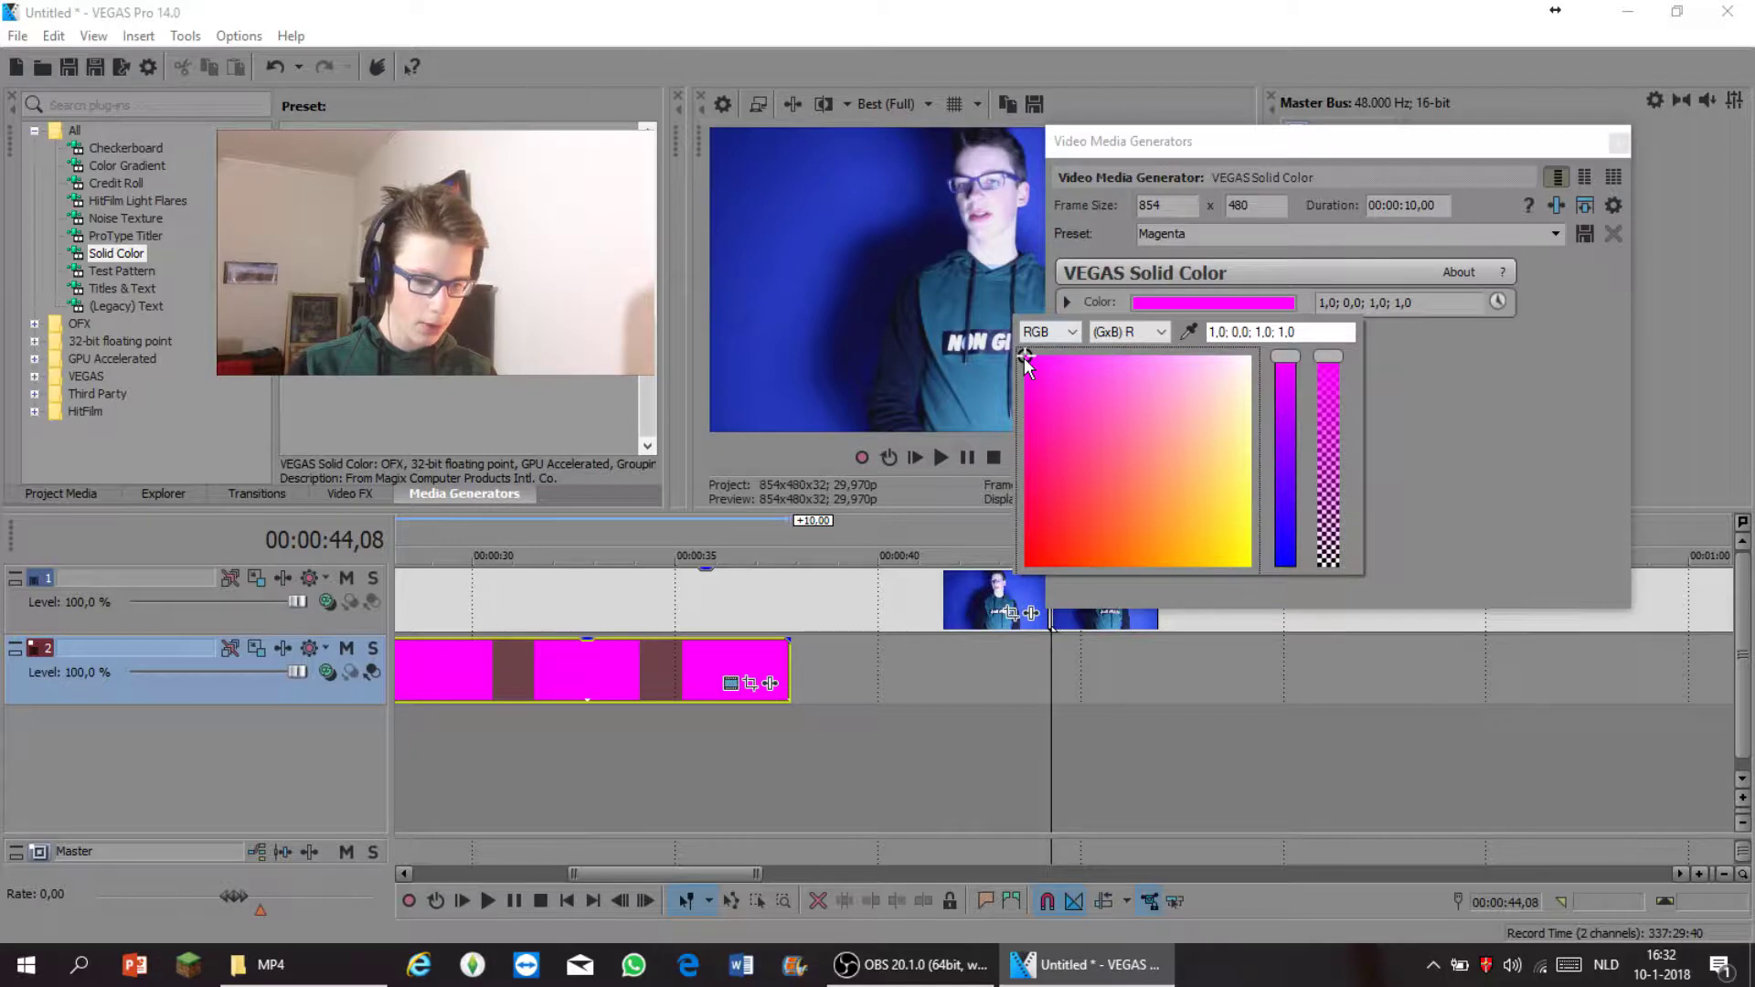
{"action": "left_click_drag", "start_coordinate": [1025, 365], "coordinate": [1068, 402]}
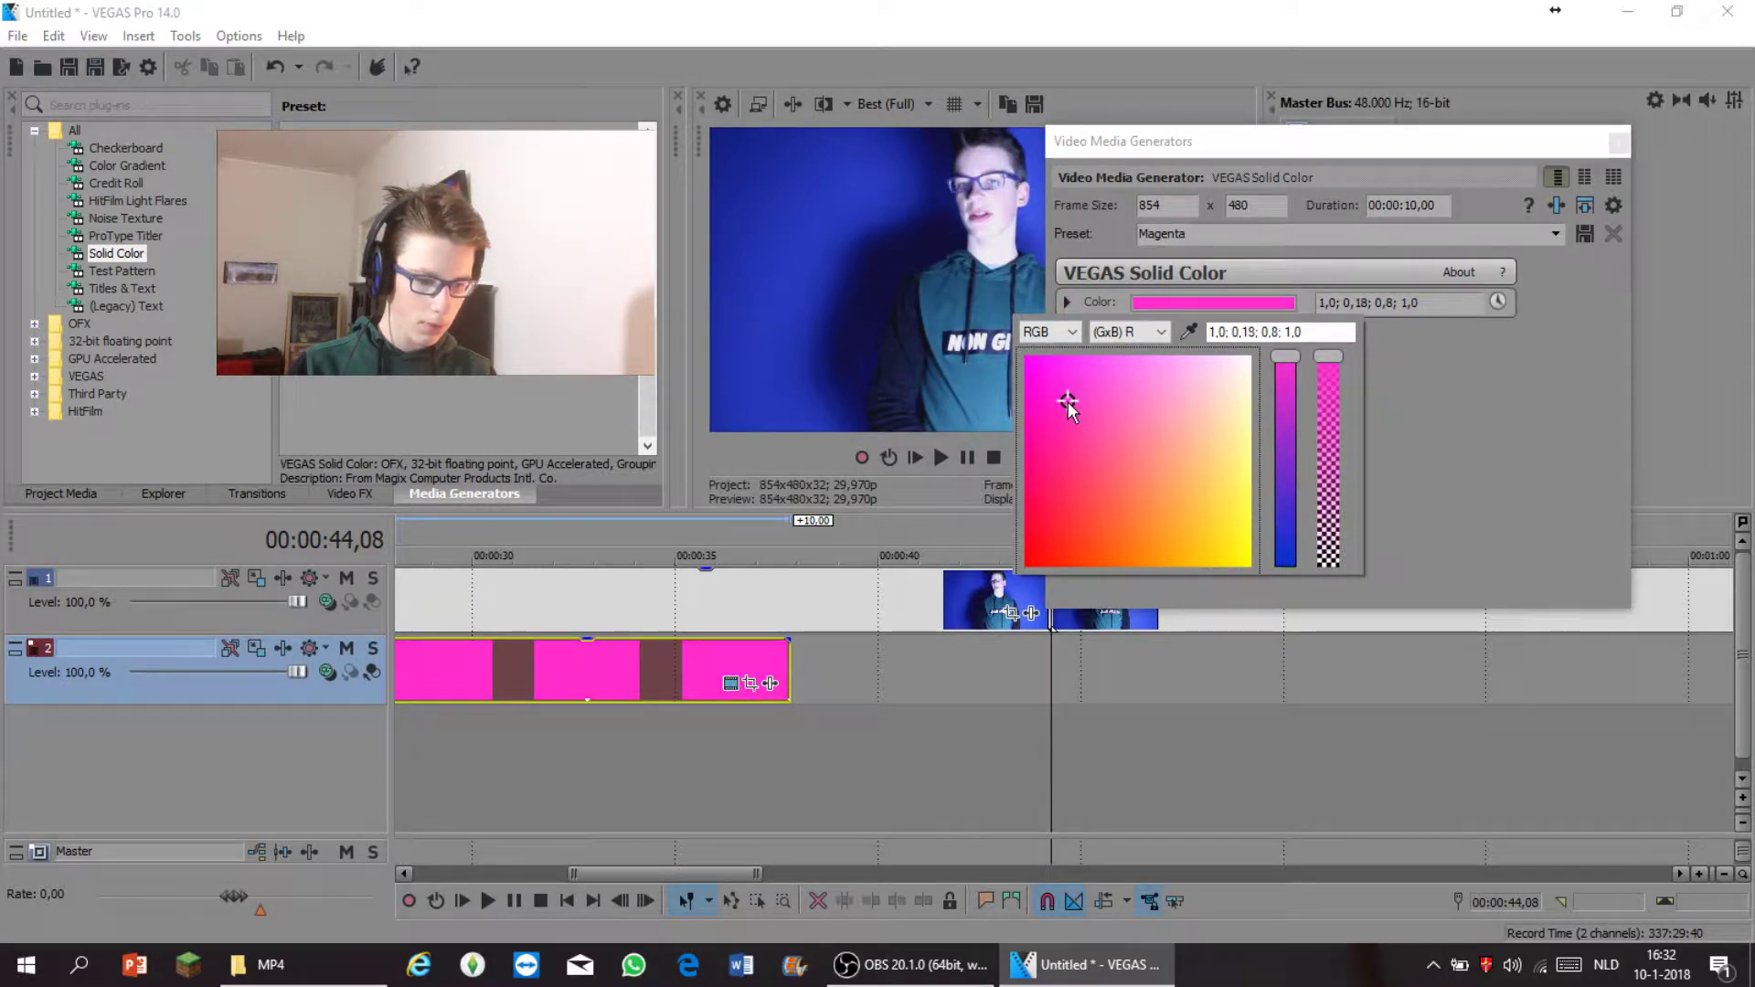
{"action": "left_click_drag", "start_coordinate": [1328, 356], "coordinate": [1330, 369]}
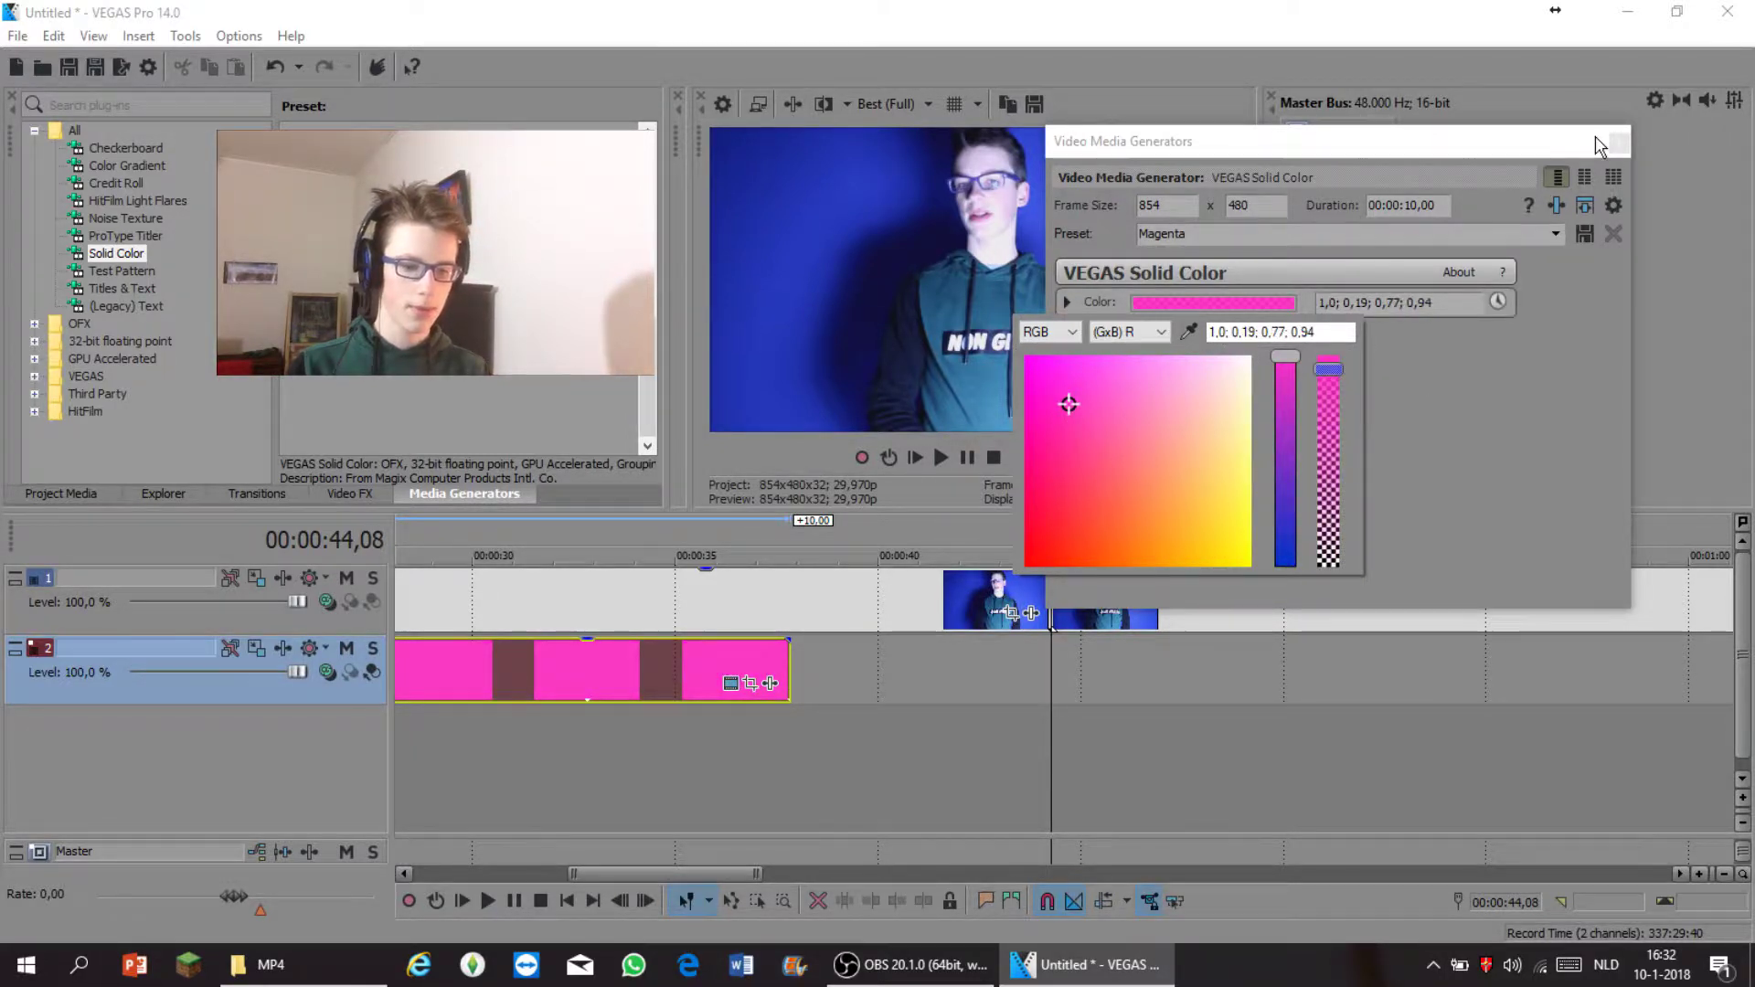
- Close the MP4 folder window, set the solid colour's alpha to 1,0 and close the generator settings
{"action": "key", "text": "alt+Tab"}
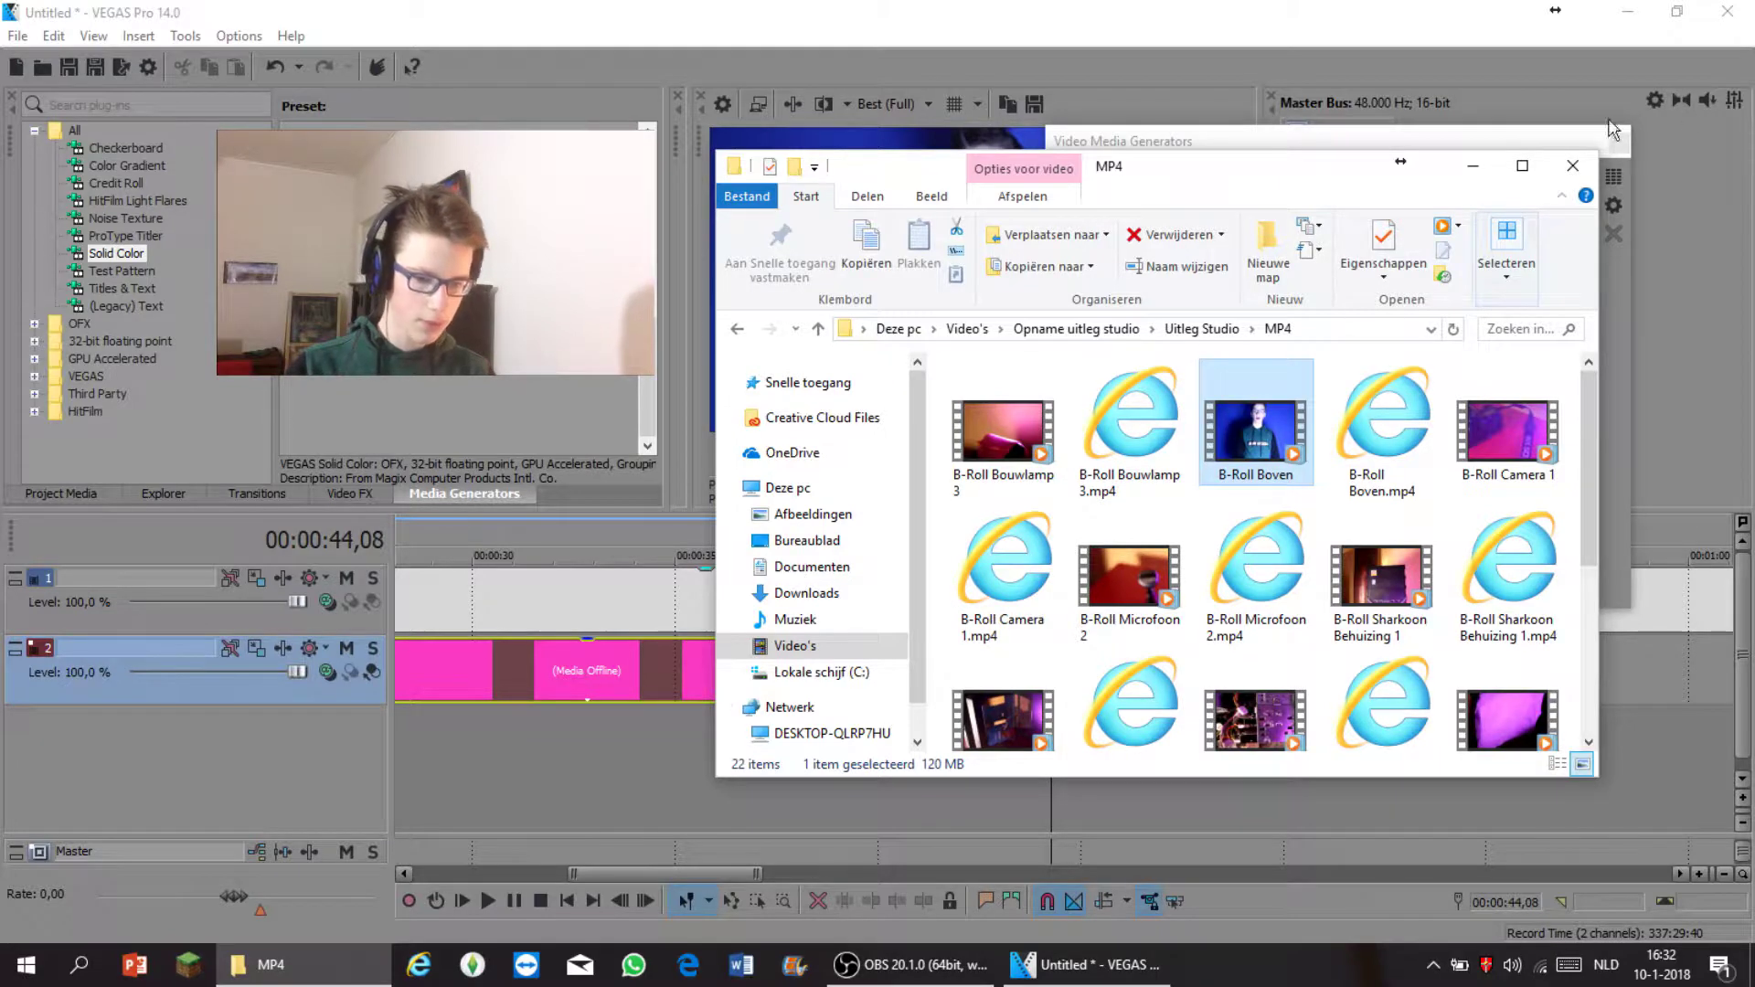
{"action": "left_click", "coordinate": [1573, 166]}
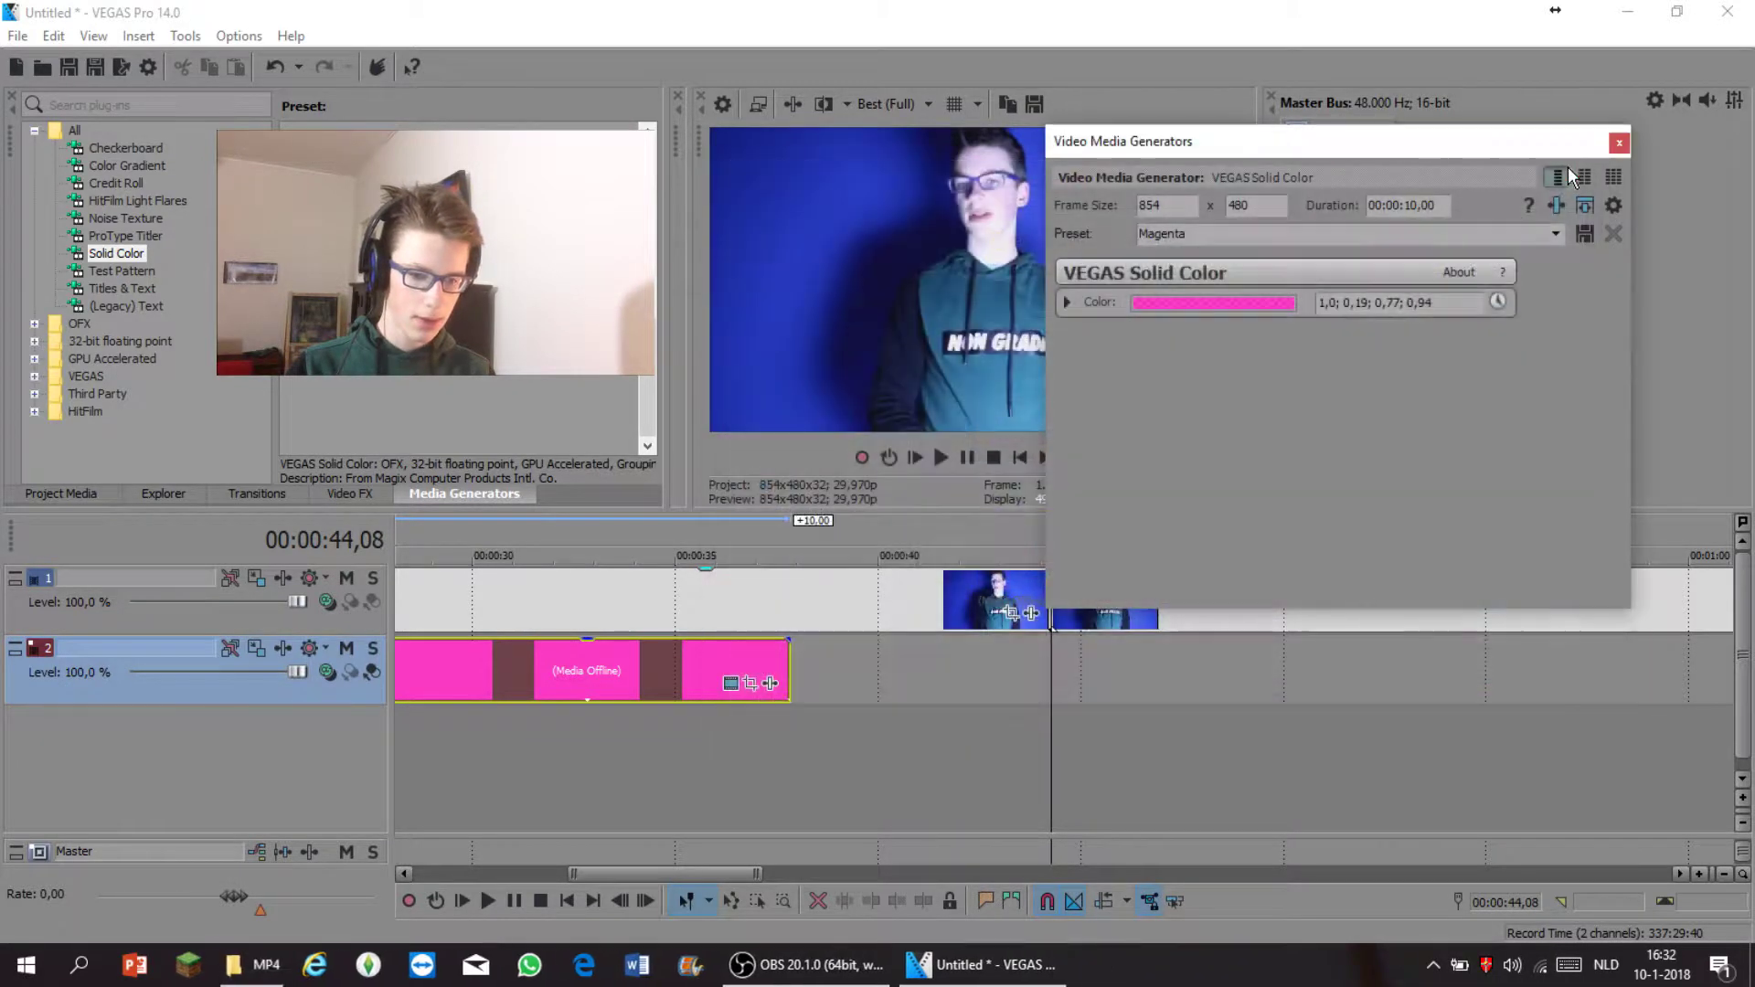
{"action": "left_click", "coordinate": [1237, 298]}
{"action": "left_click_drag", "start_coordinate": [1339, 369], "coordinate": [1348, 298]}
{"action": "left_click", "coordinate": [1442, 390]}
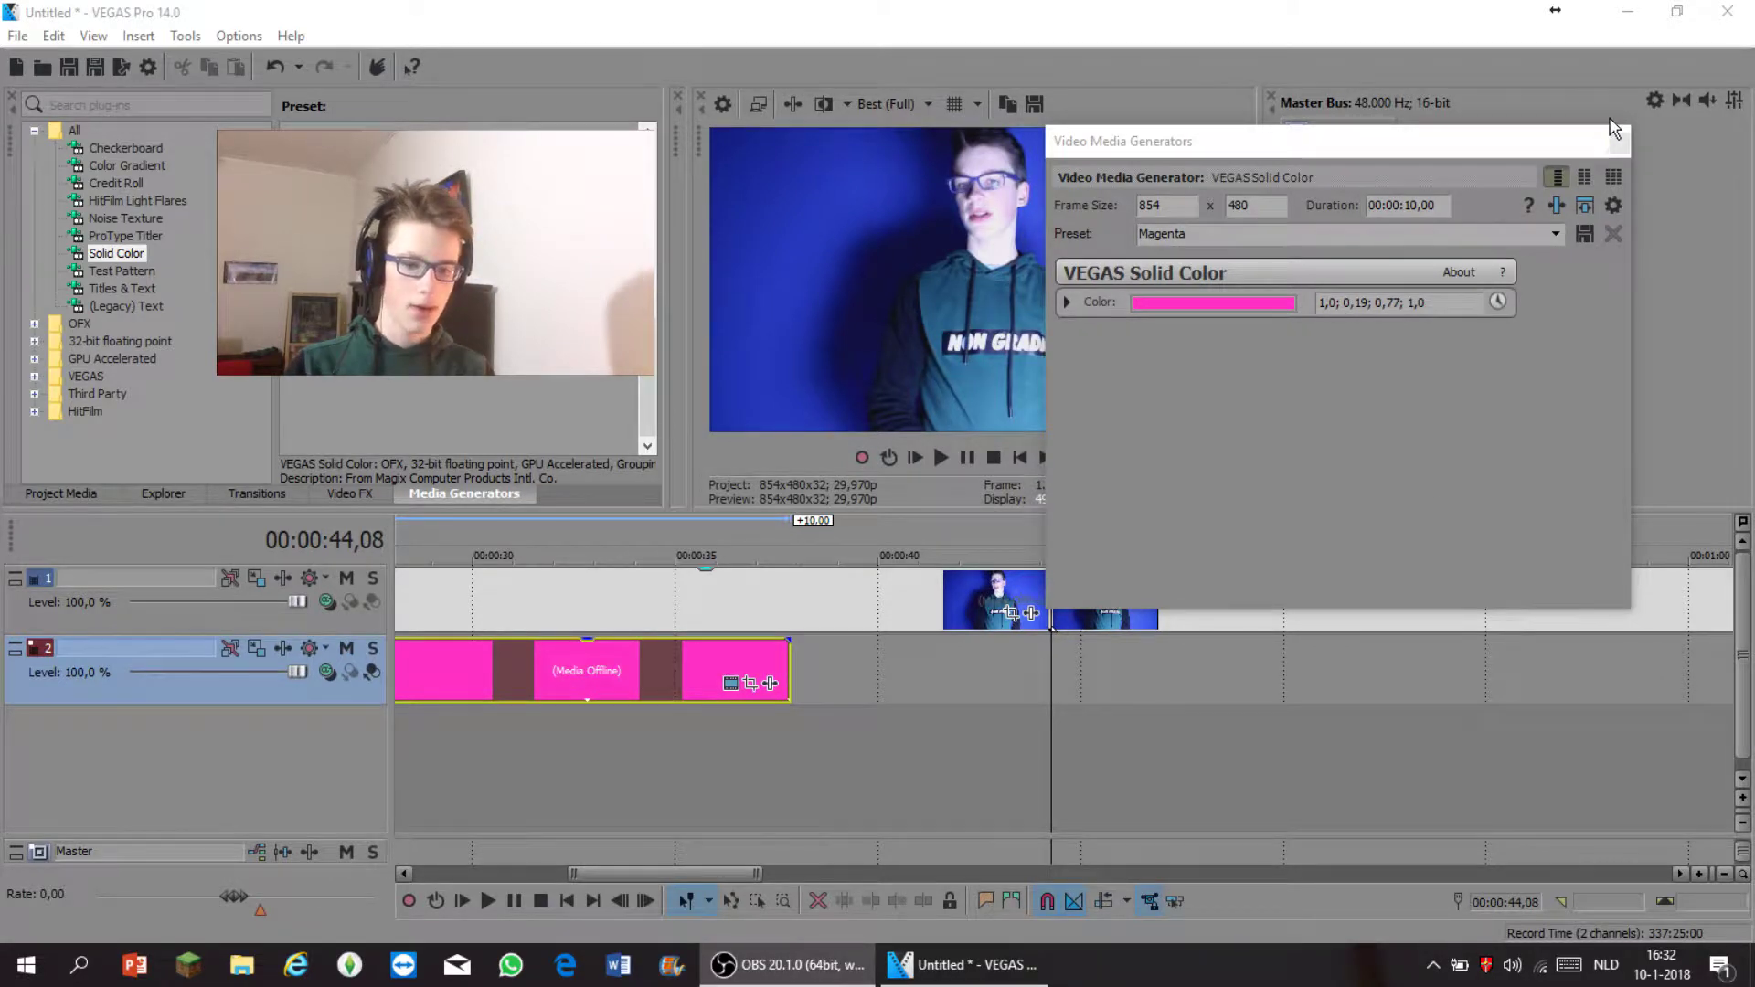
{"action": "left_click", "coordinate": [1619, 145]}
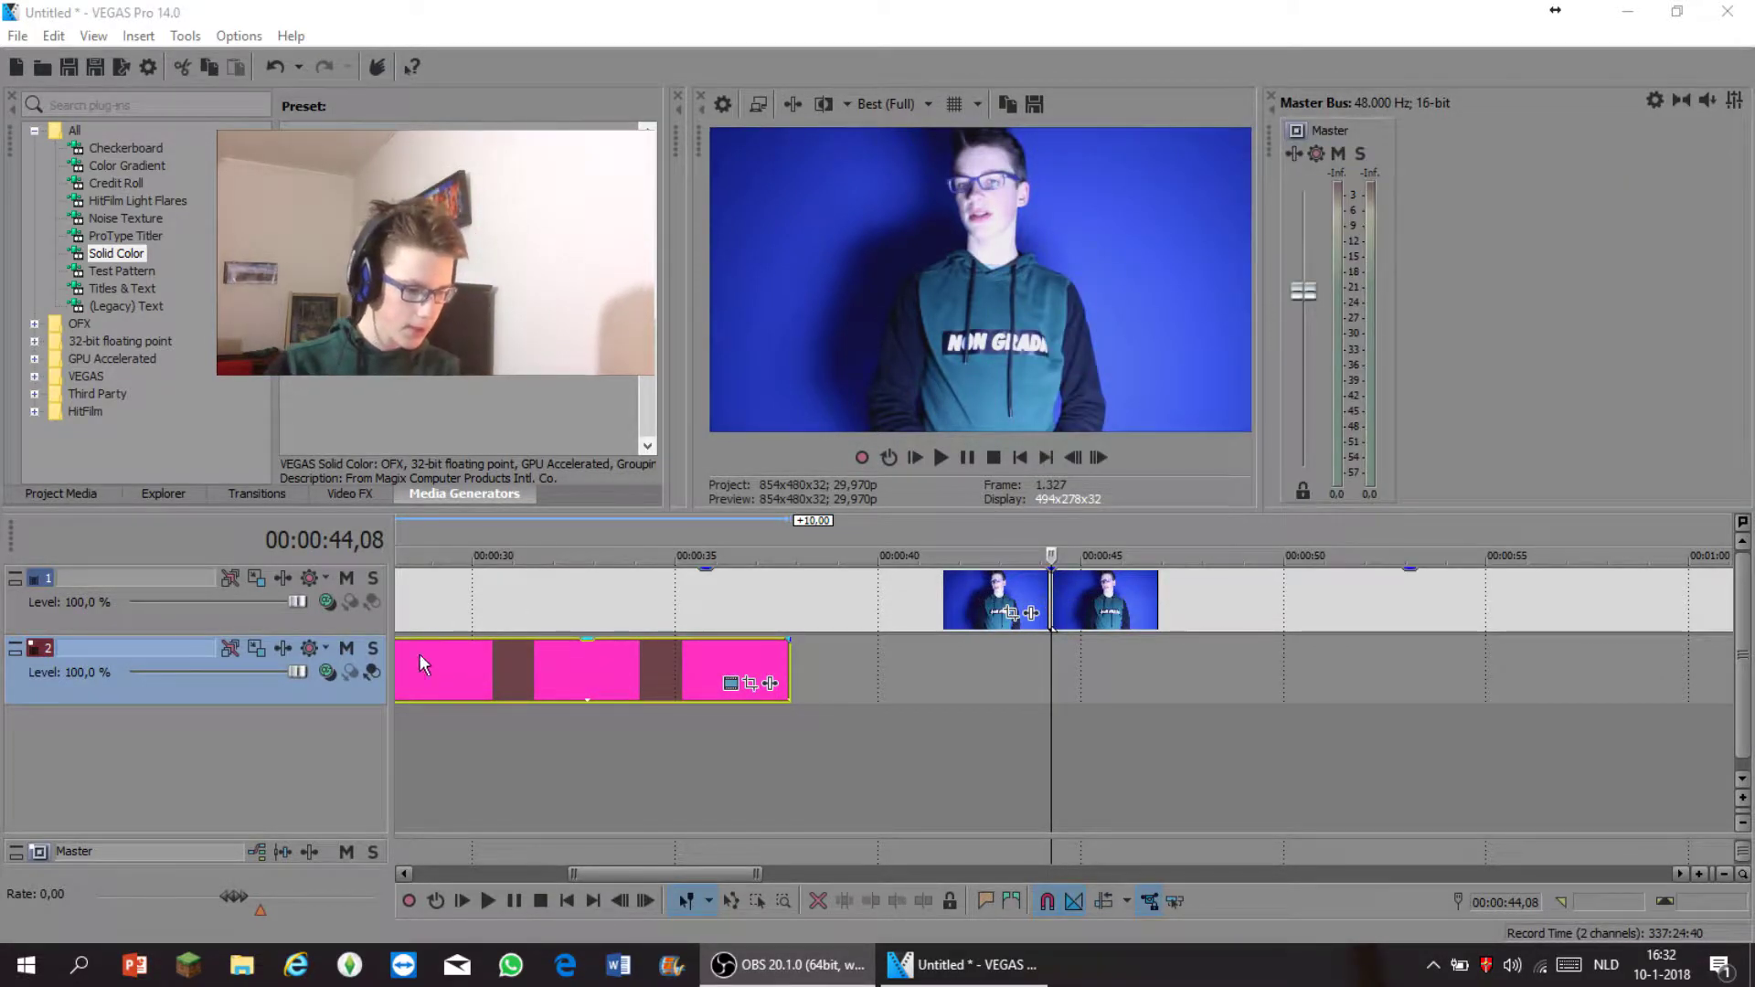
- Move the pink solid colour event on track 2 so it starts at the video clip's split at 00:00:44,08
{"action": "scroll", "coordinate": [791, 667], "scroll_direction": "down", "scroll_amount": 5}
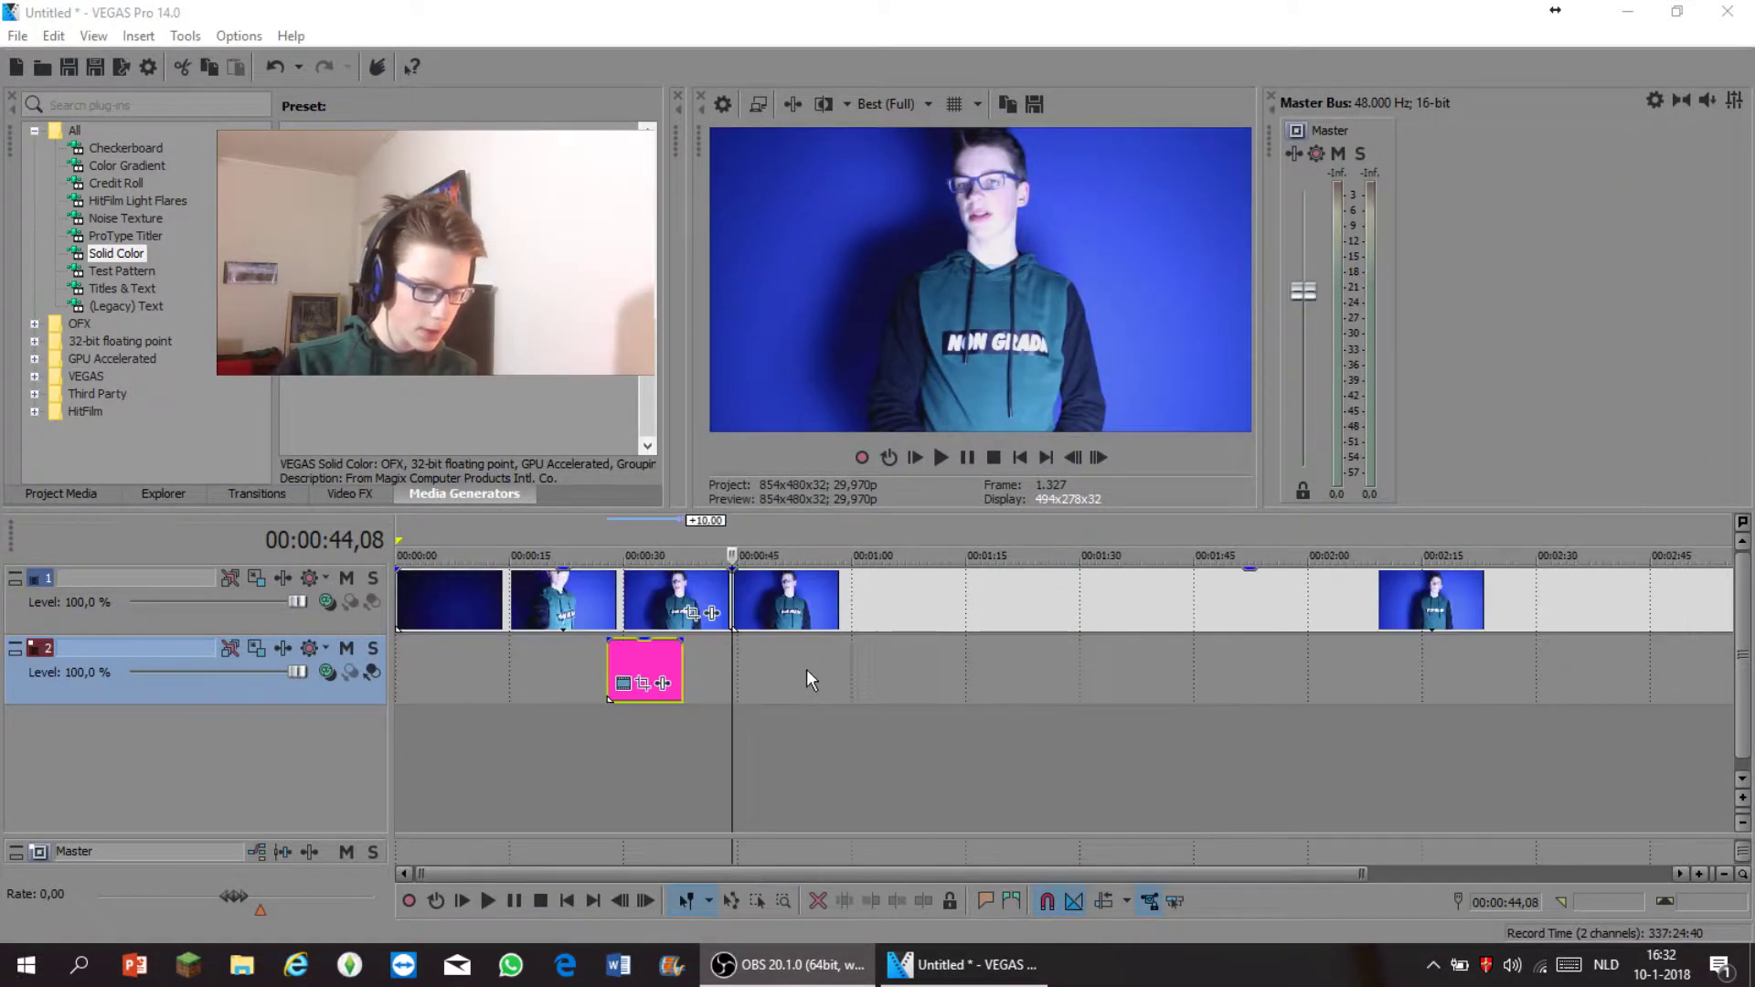
{"action": "left_click", "coordinate": [649, 657]}
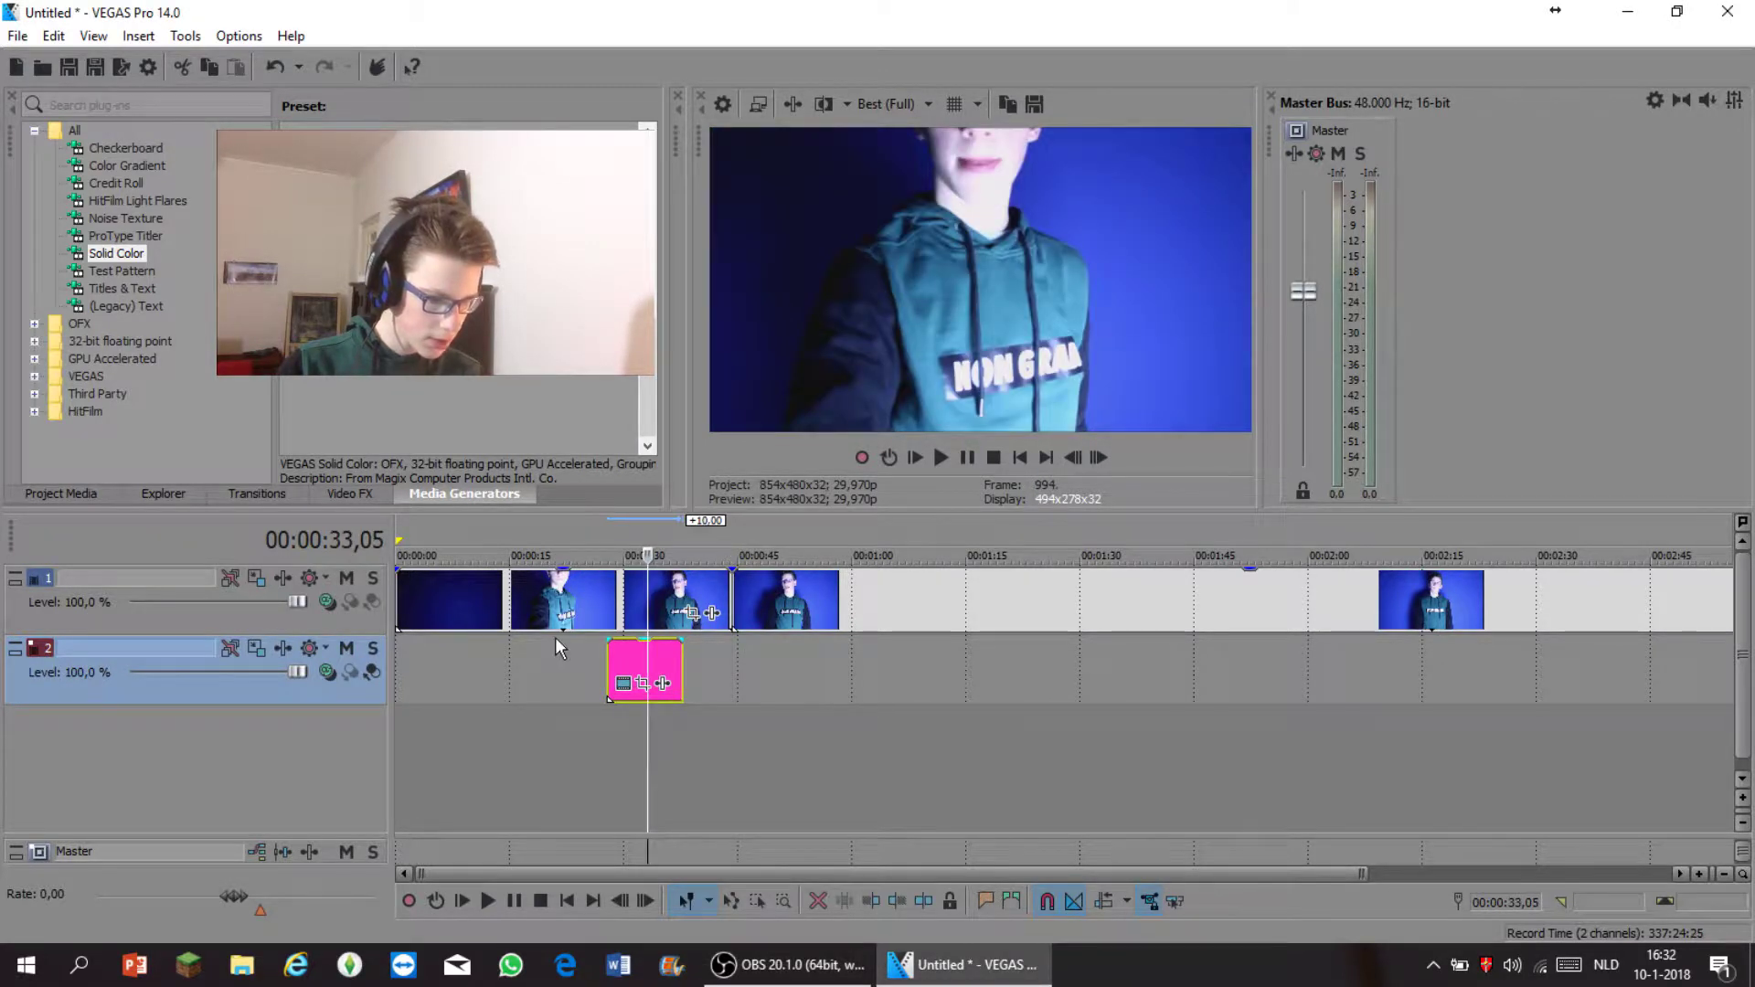
{"action": "scroll", "coordinate": [555, 638], "scroll_direction": "down", "scroll_amount": 2}
{"action": "left_click_drag", "start_coordinate": [570, 645], "coordinate": [667, 644]}
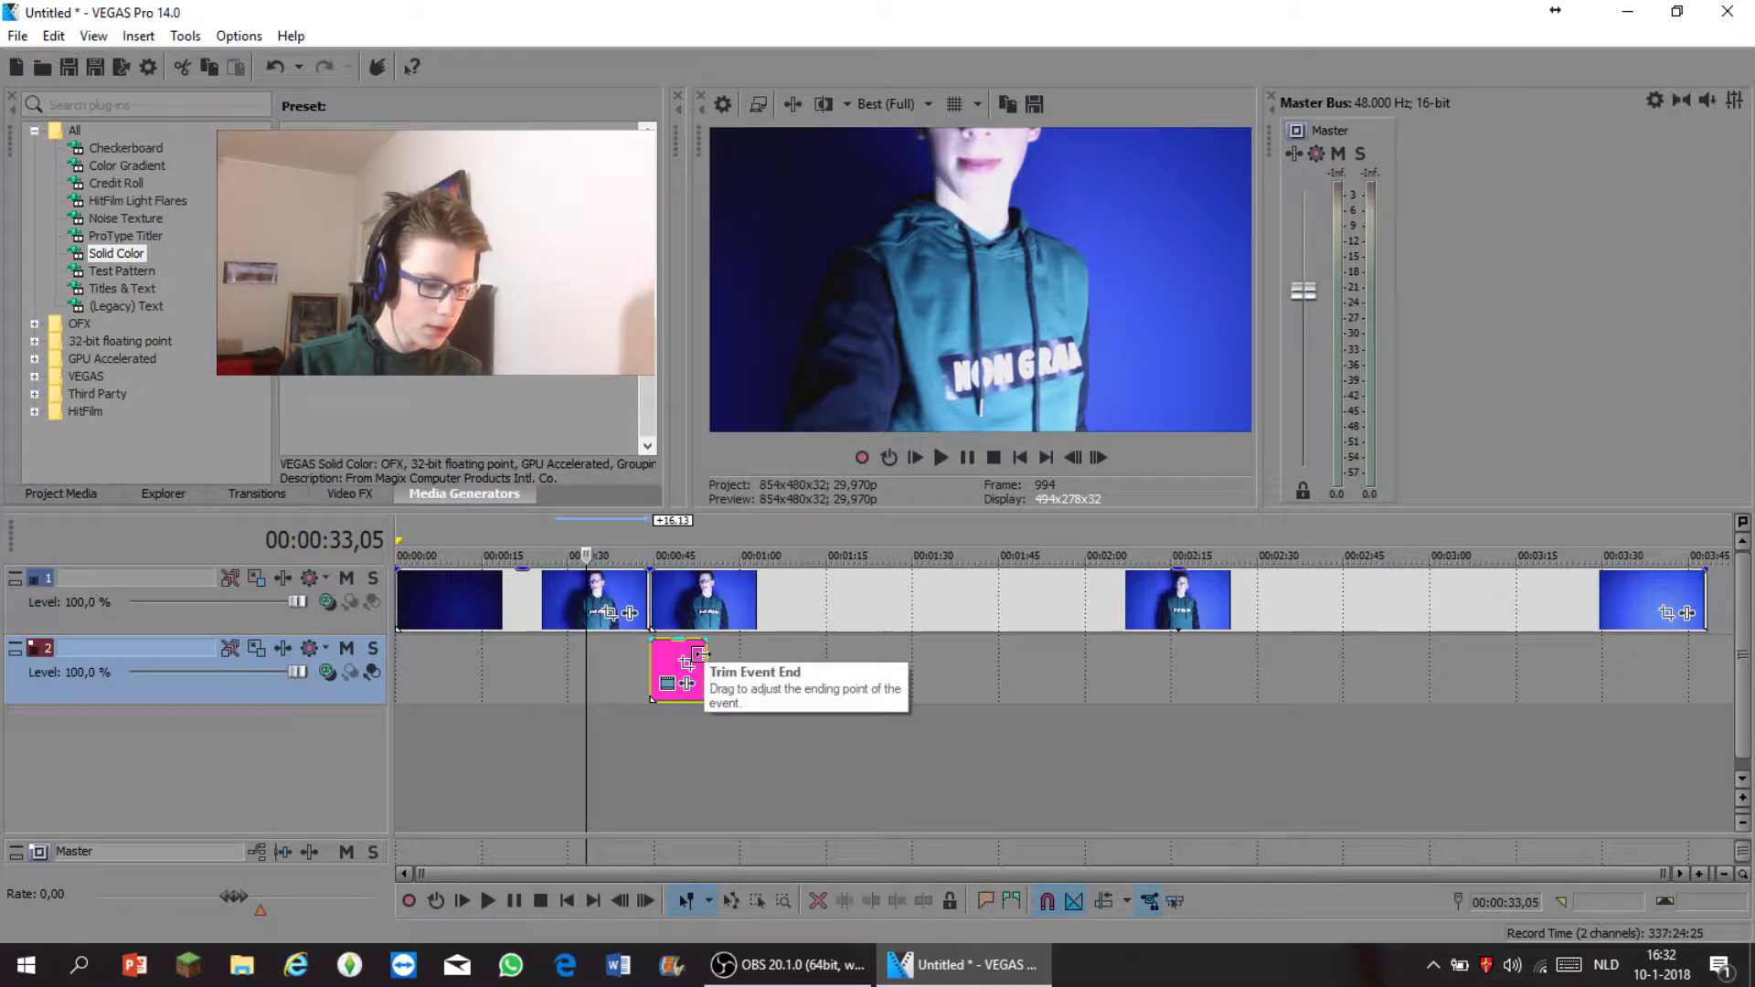
- Extend the pink solid colour event on track 2 to the video's end and place the playhead at the split at 00:00:44,08
{"action": "left_click_drag", "start_coordinate": [702, 654], "coordinate": [702, 655]}
{"action": "left_click_drag", "start_coordinate": [922, 663], "coordinate": [1508, 655]}
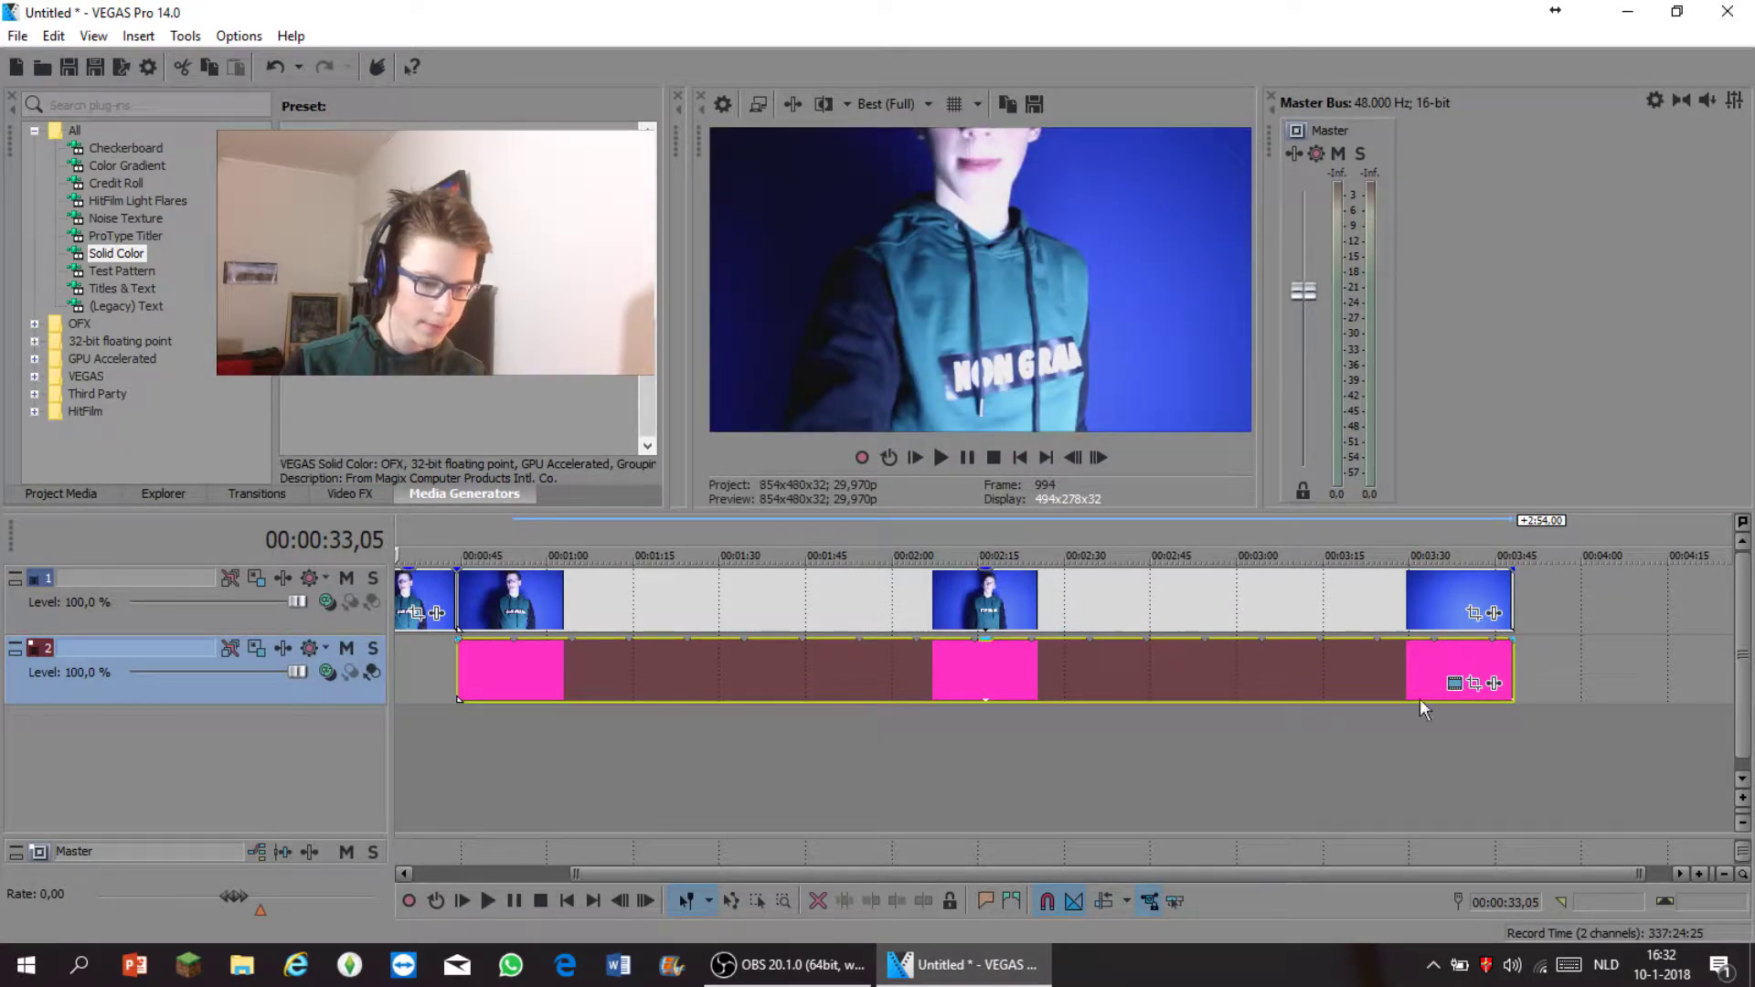
{"action": "left_click", "coordinate": [455, 592]}
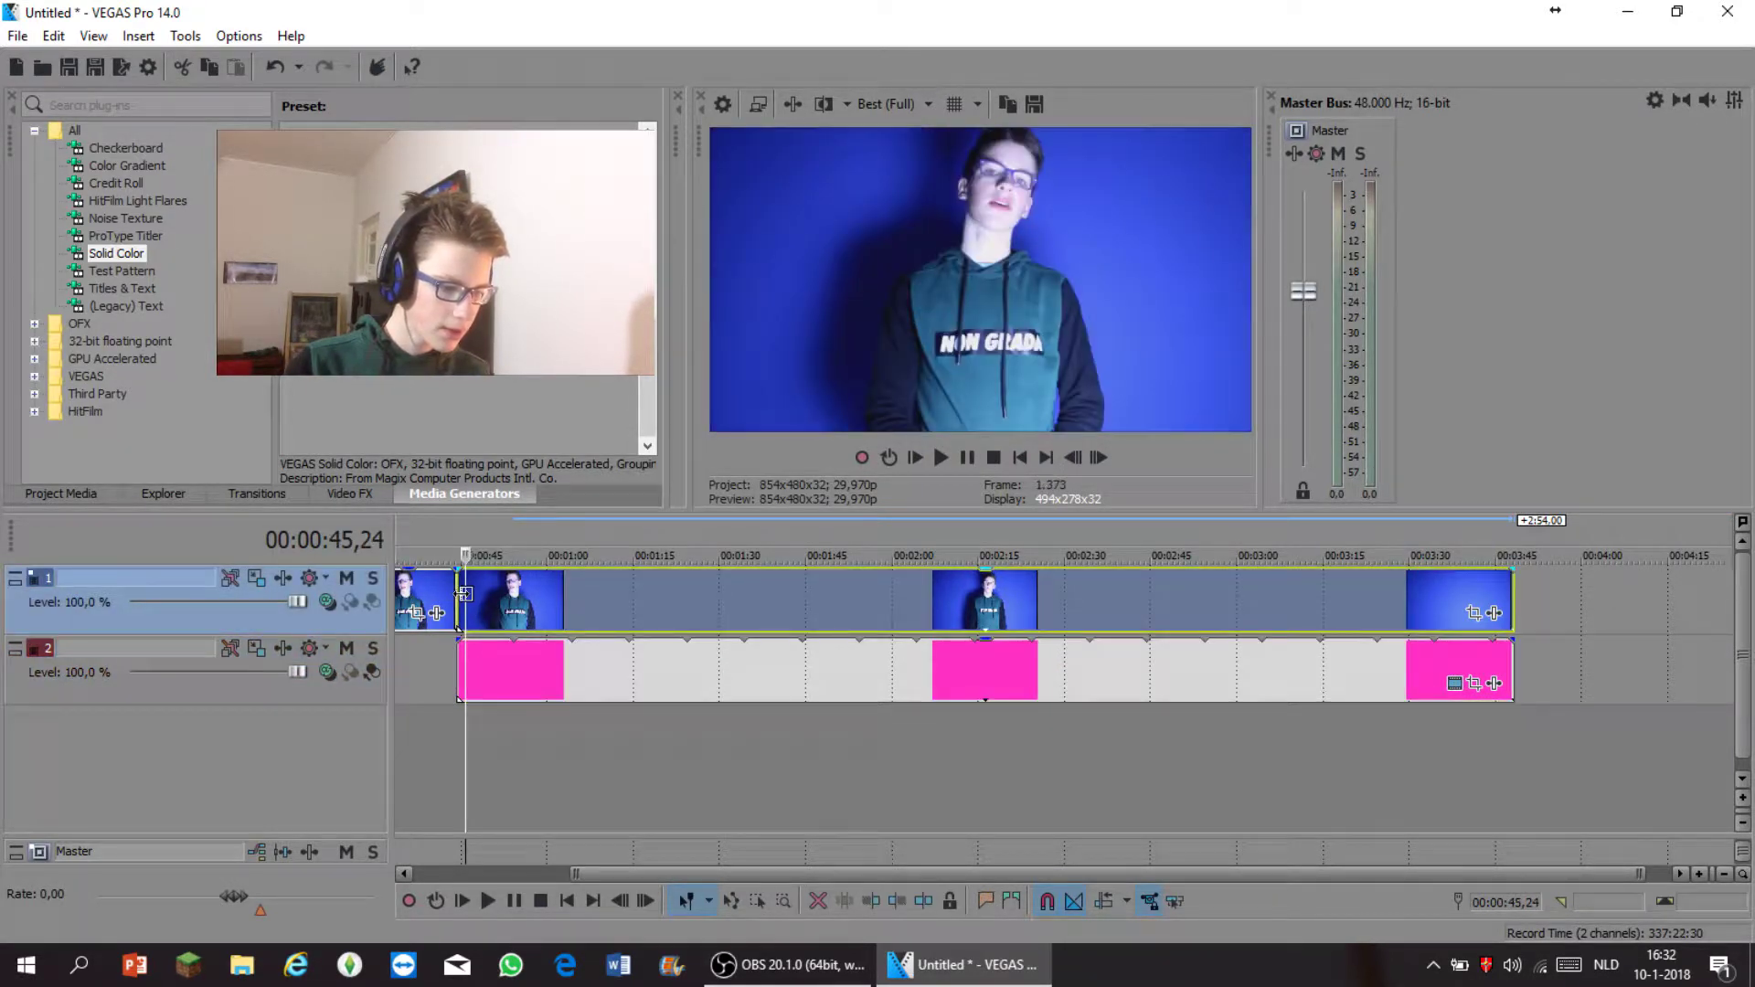
{"action": "key", "text": "space"}
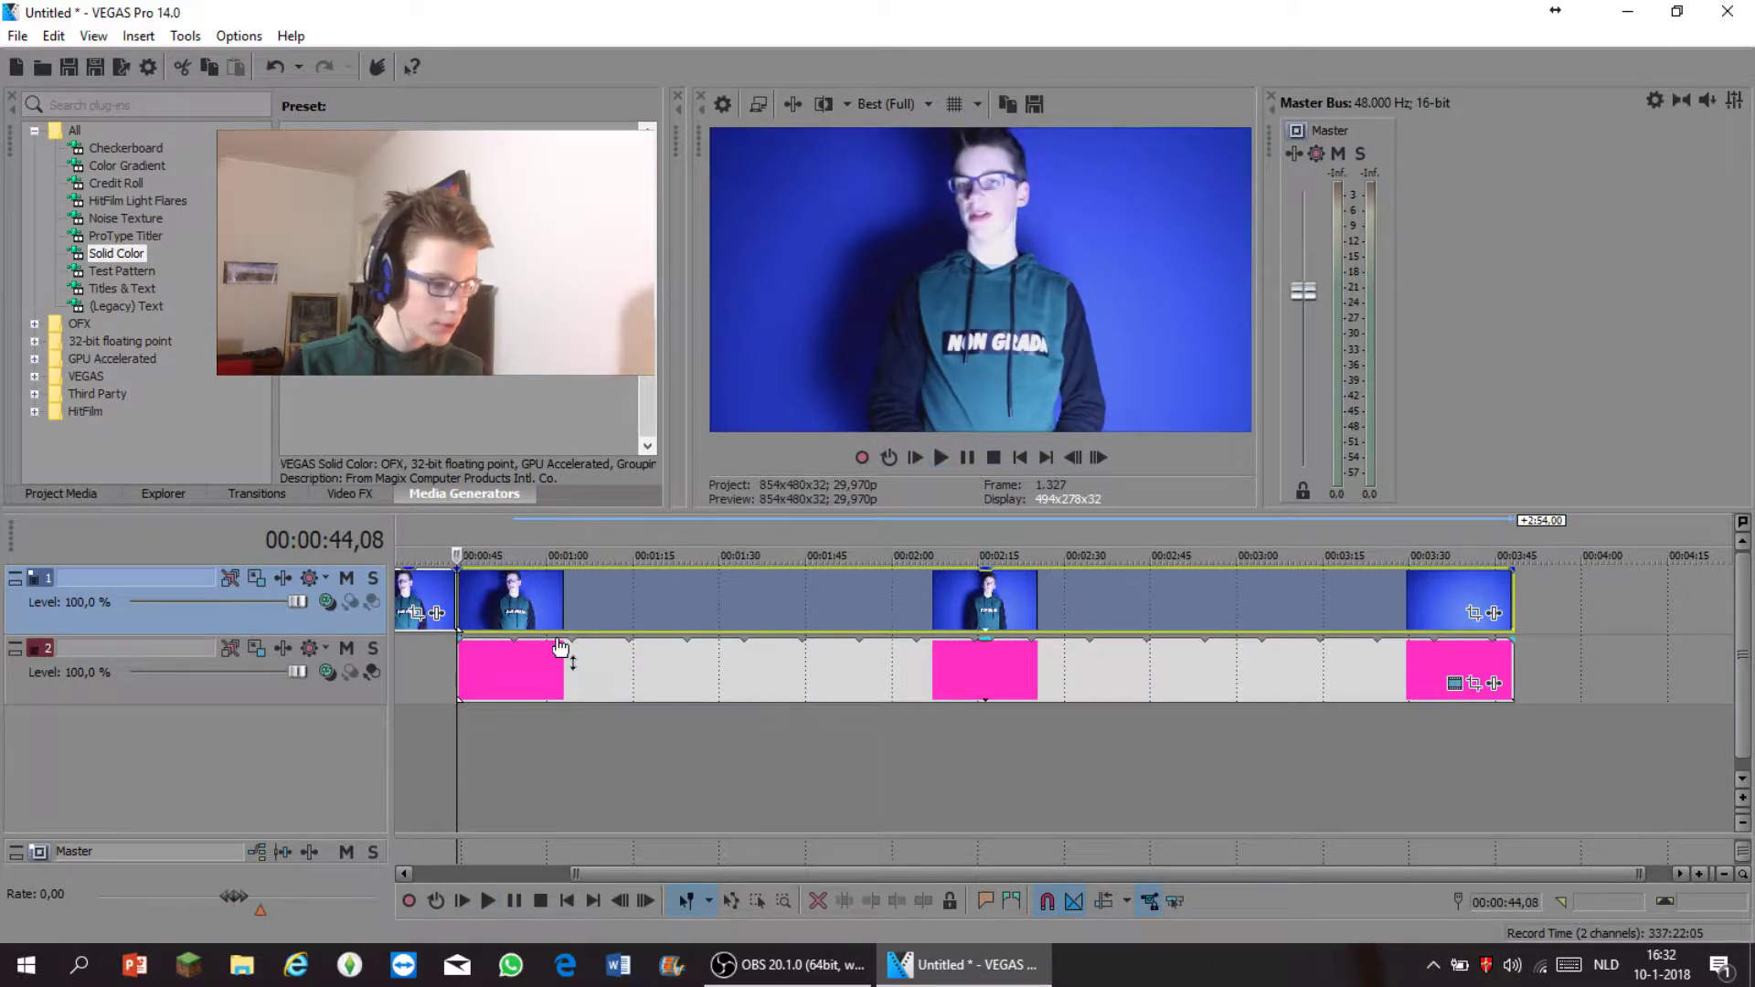
- Search the video effects for "chr" and apply the Chroma Keyer's (Default) preset to the second video clip on track 1
{"action": "left_click", "coordinate": [348, 494]}
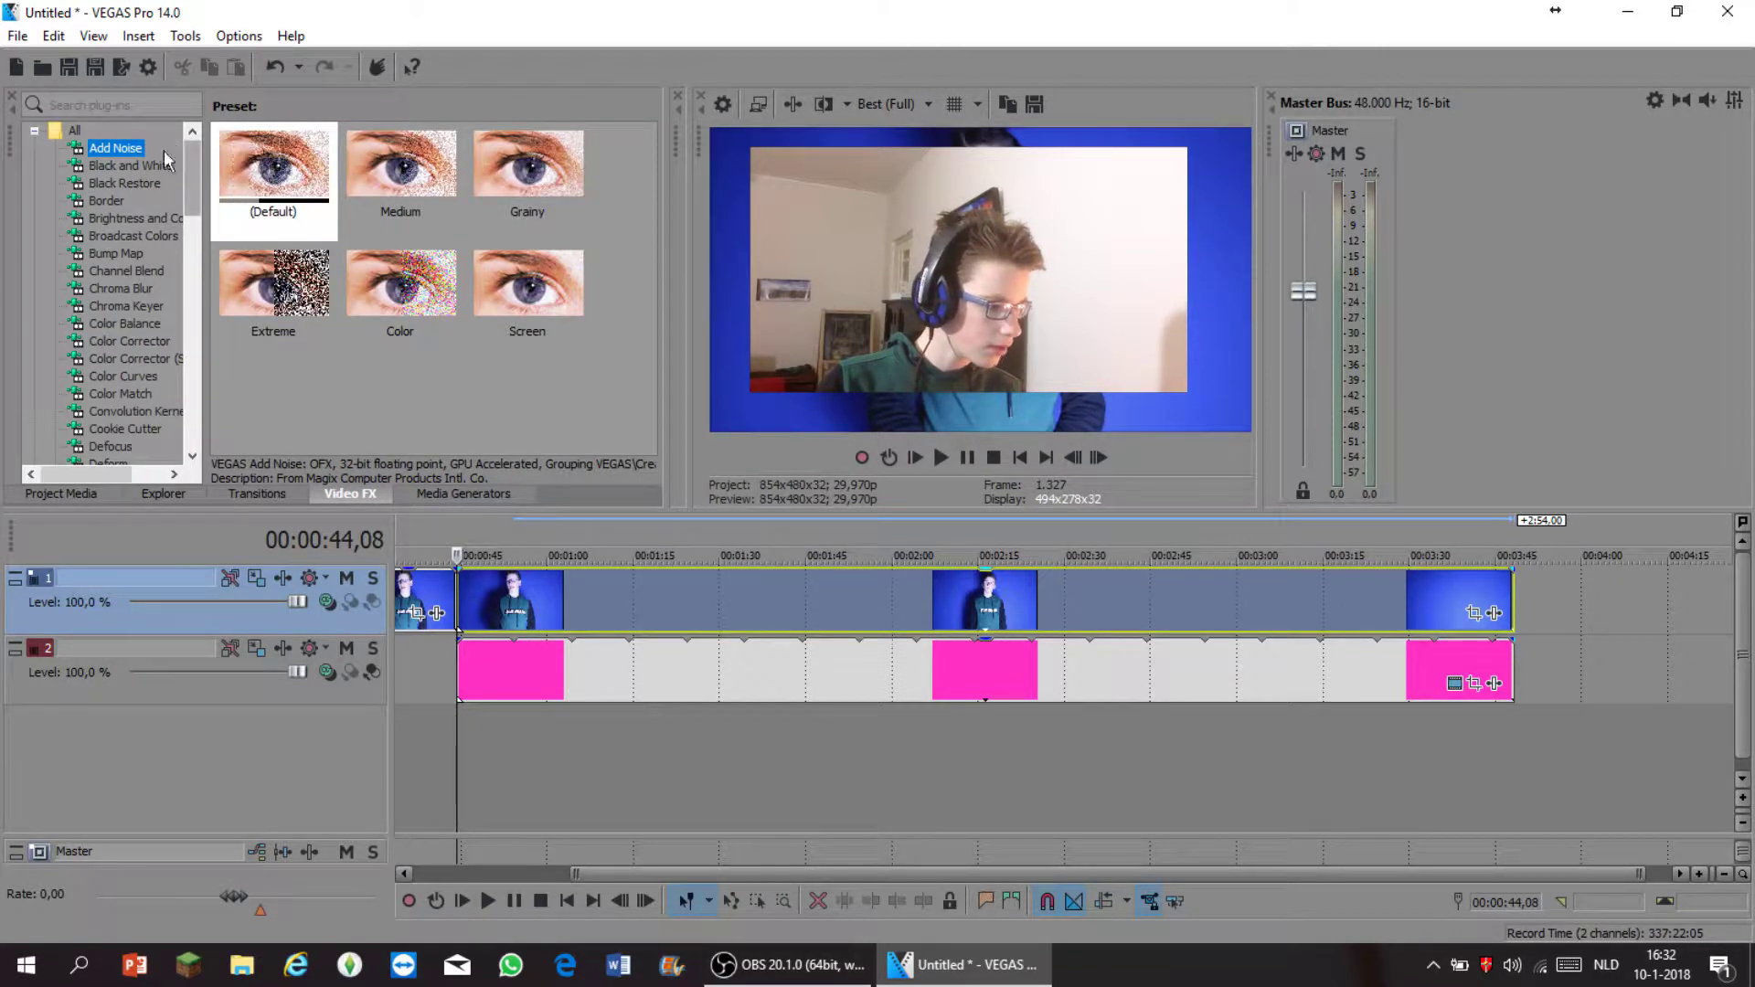
{"action": "left_click", "coordinate": [107, 104]}
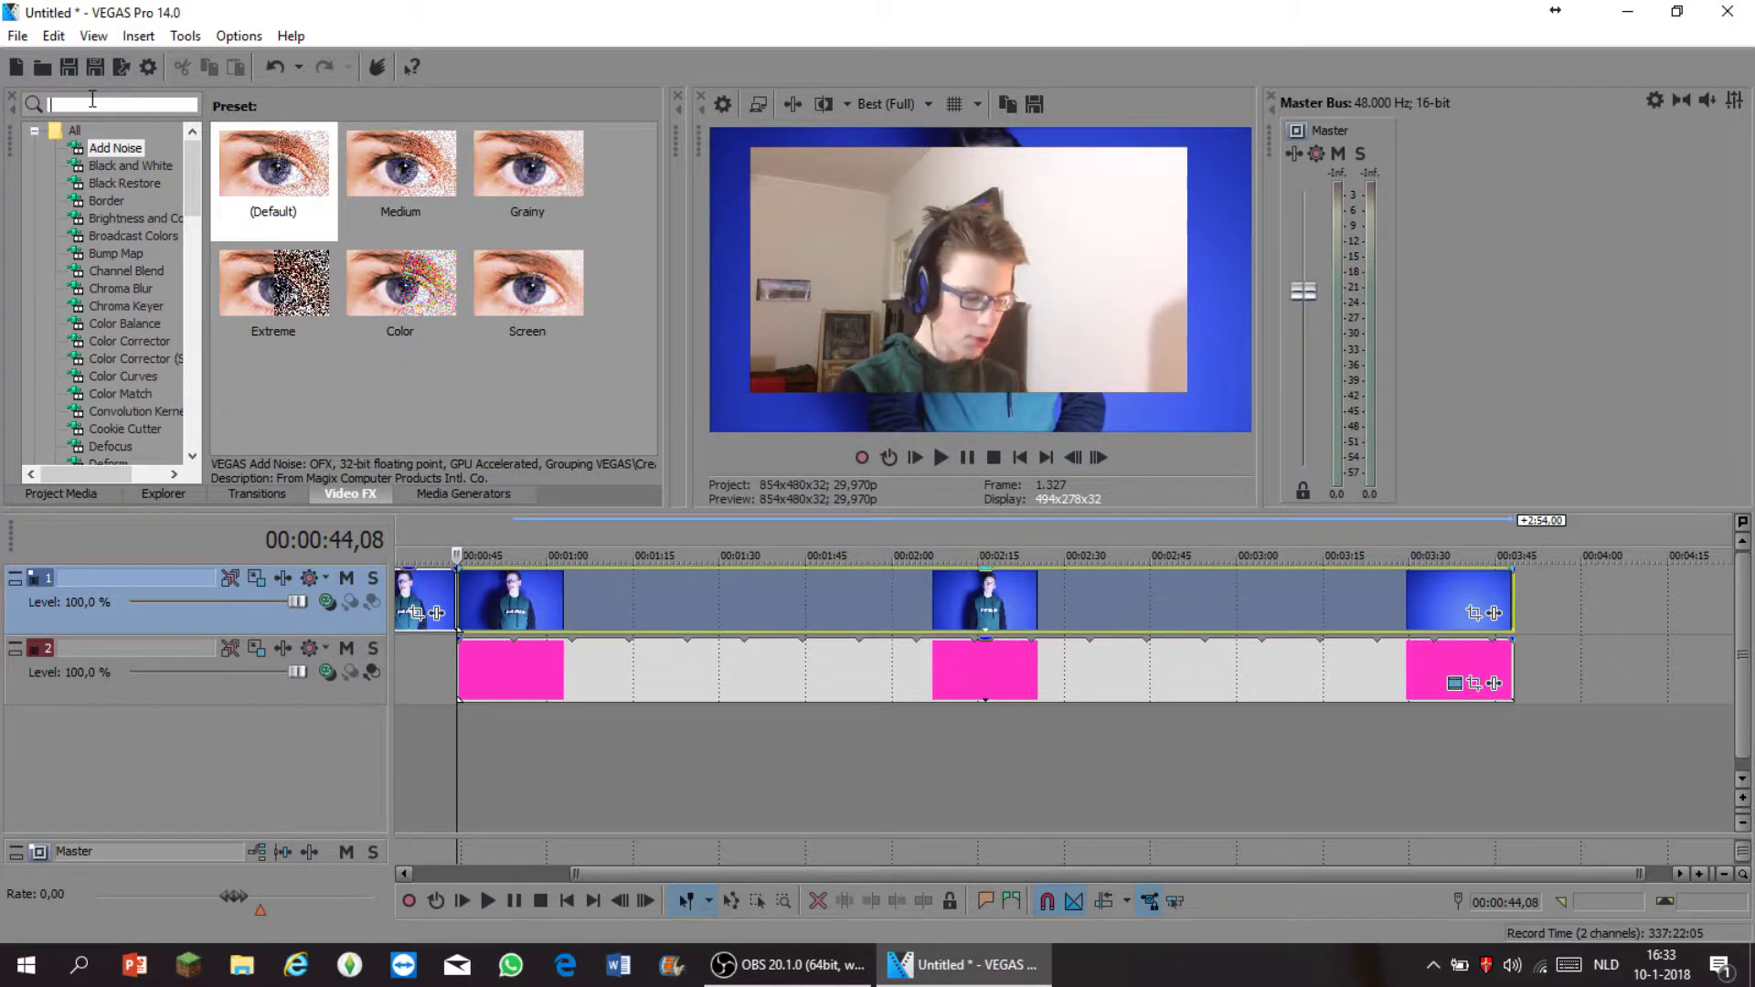
{"action": "type", "text": "c"}
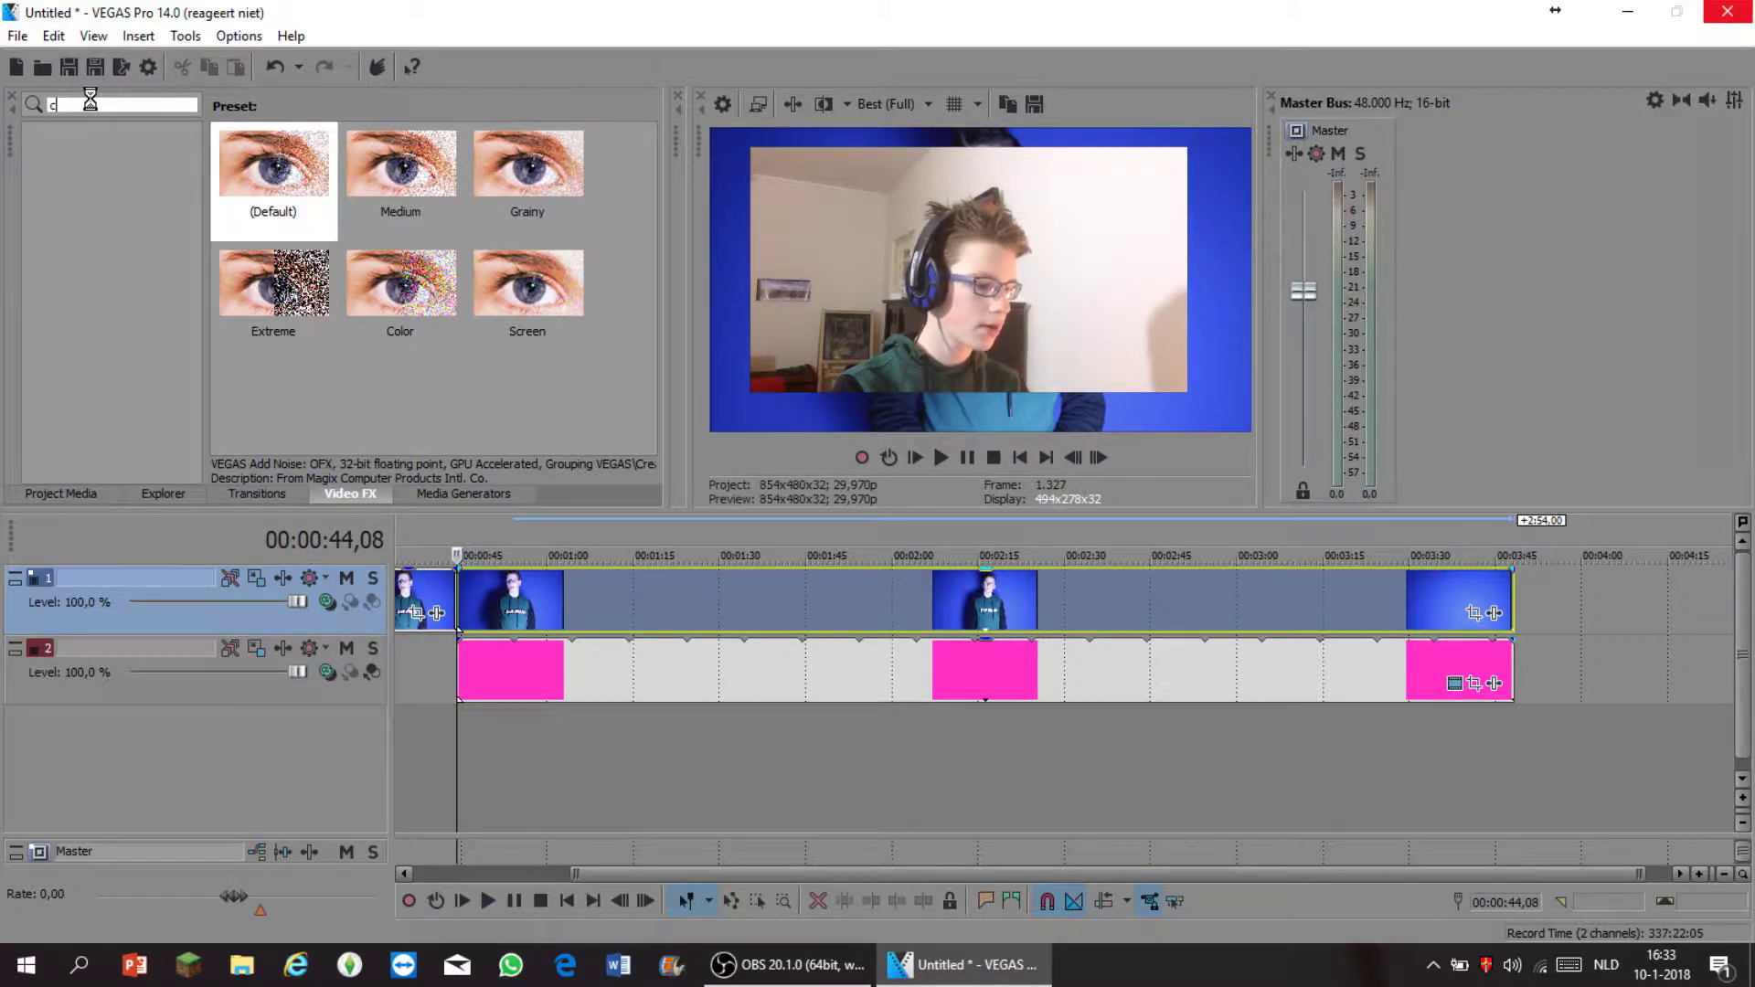
{"action": "type", "text": "hhroma"}
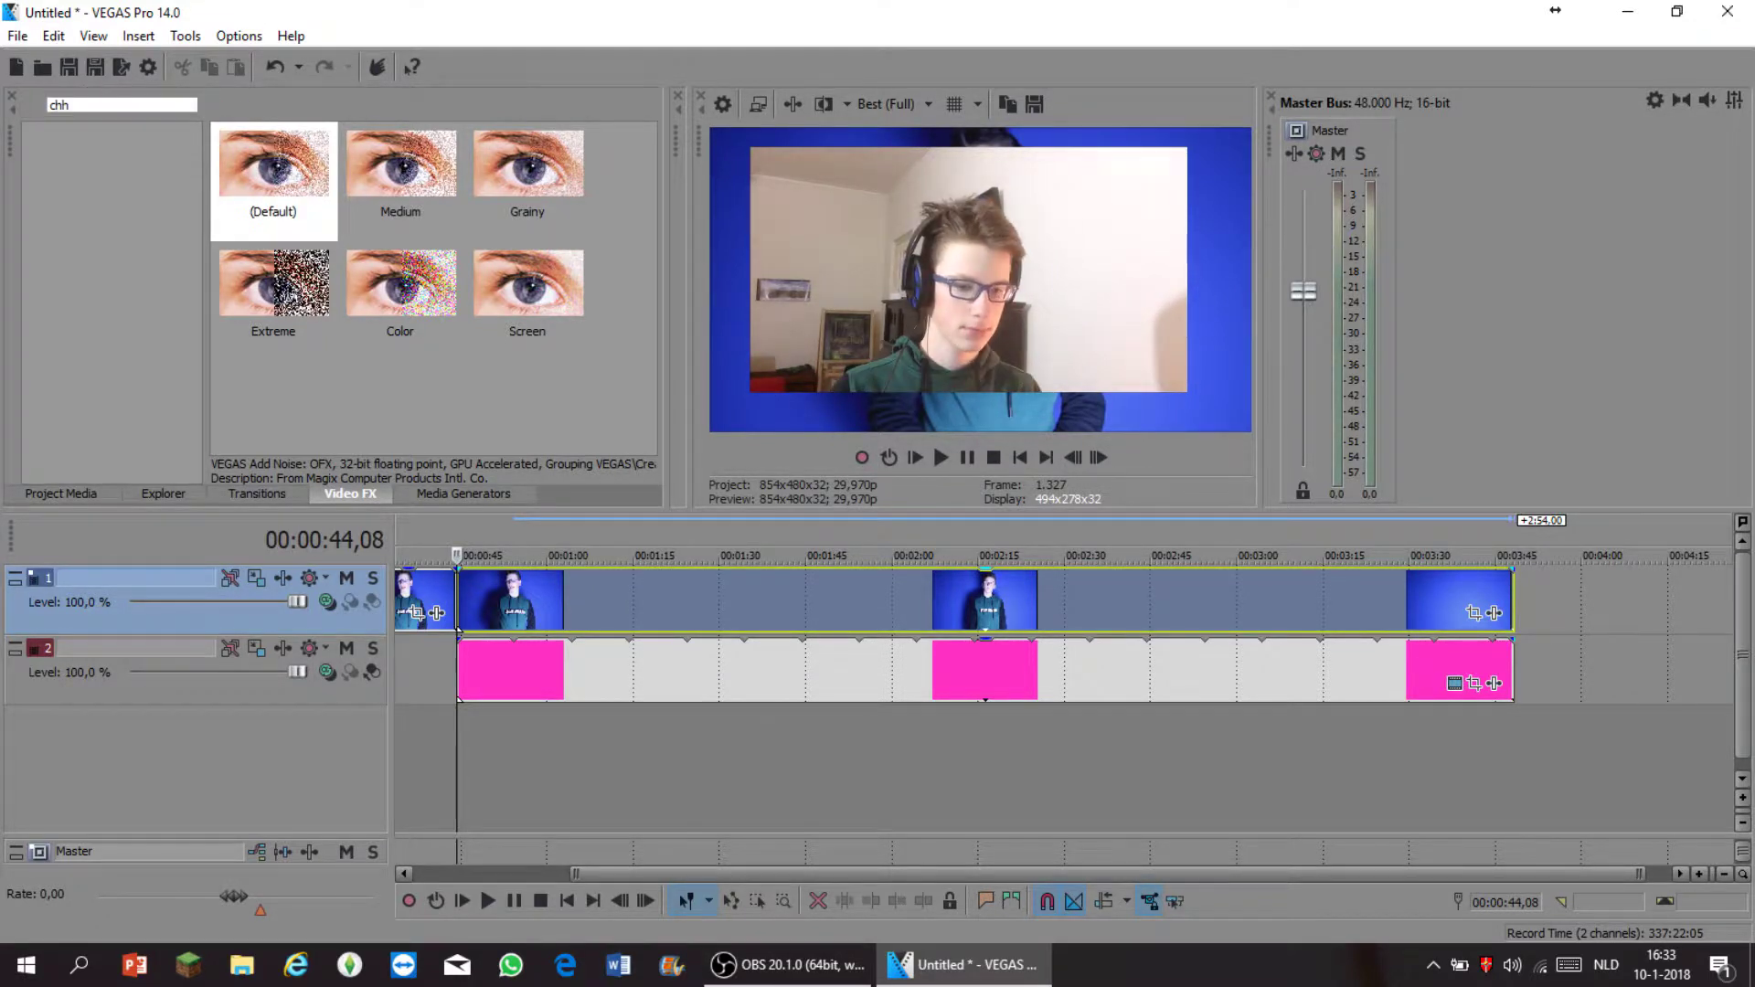
{"action": "key", "text": "BackSpace"}
{"action": "key", "text": "BackSpace"}
{"action": "key", "text": "BackSpace"}
{"action": "key", "text": "BackSpace"}
{"action": "key", "text": "BackSpace"}
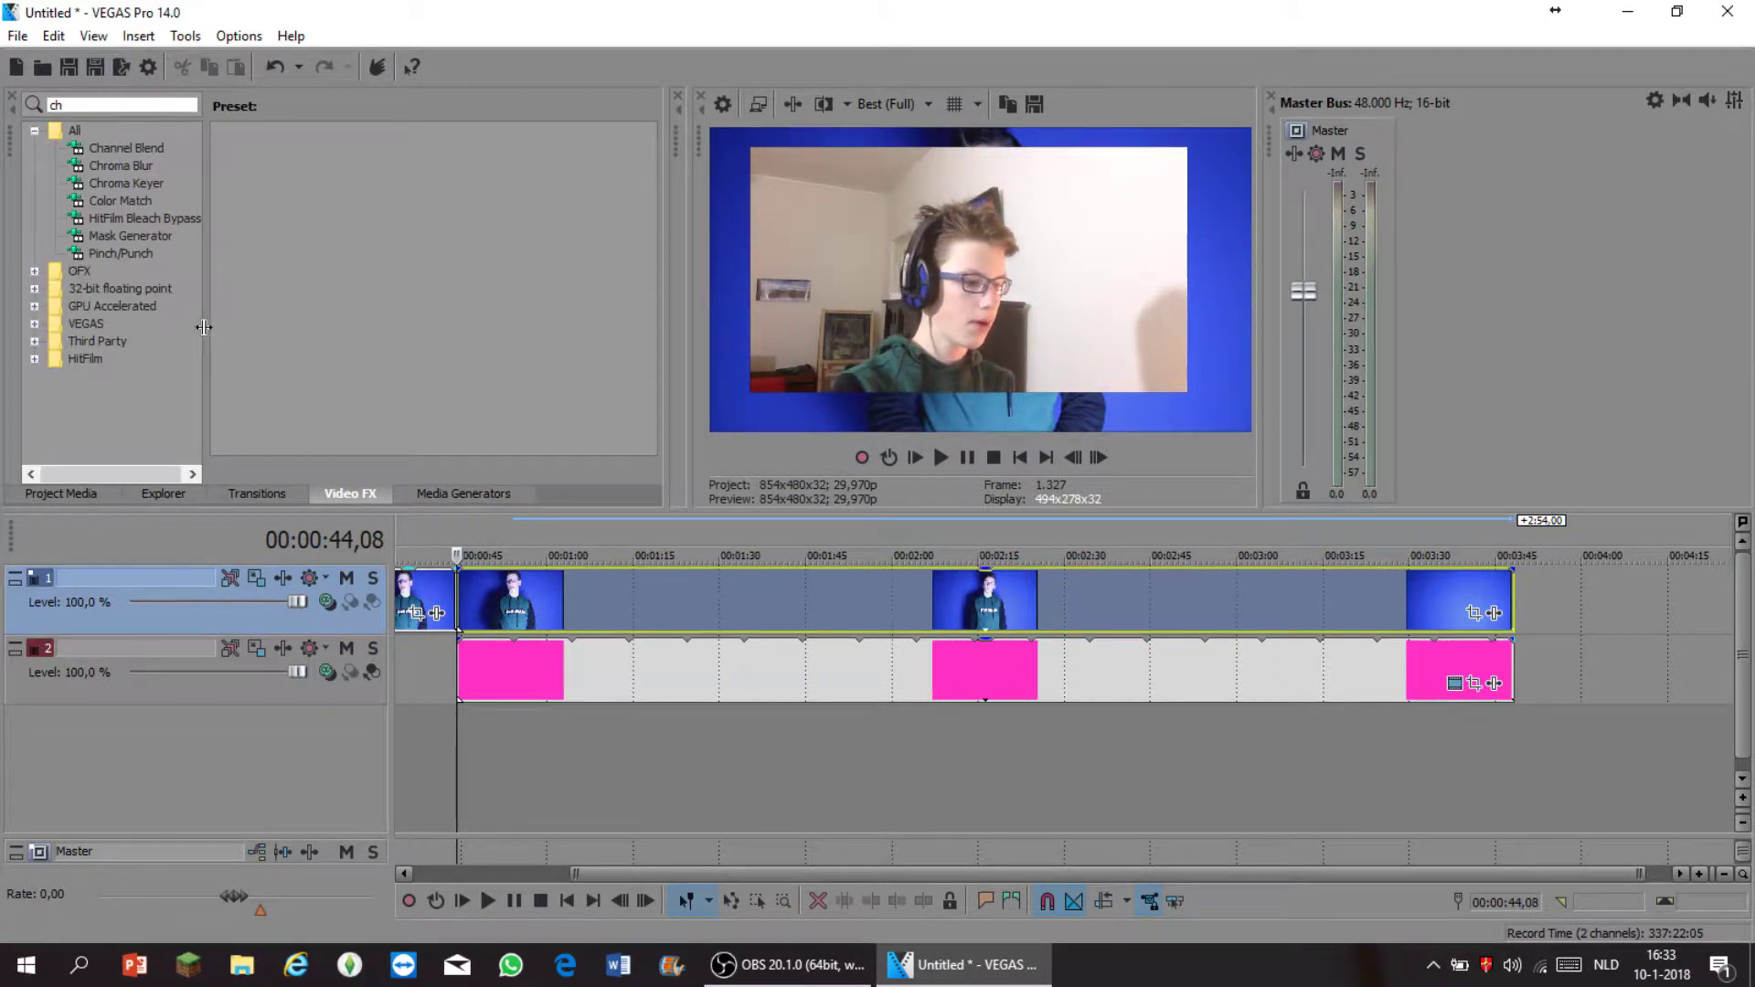
{"action": "type", "text": "r"}
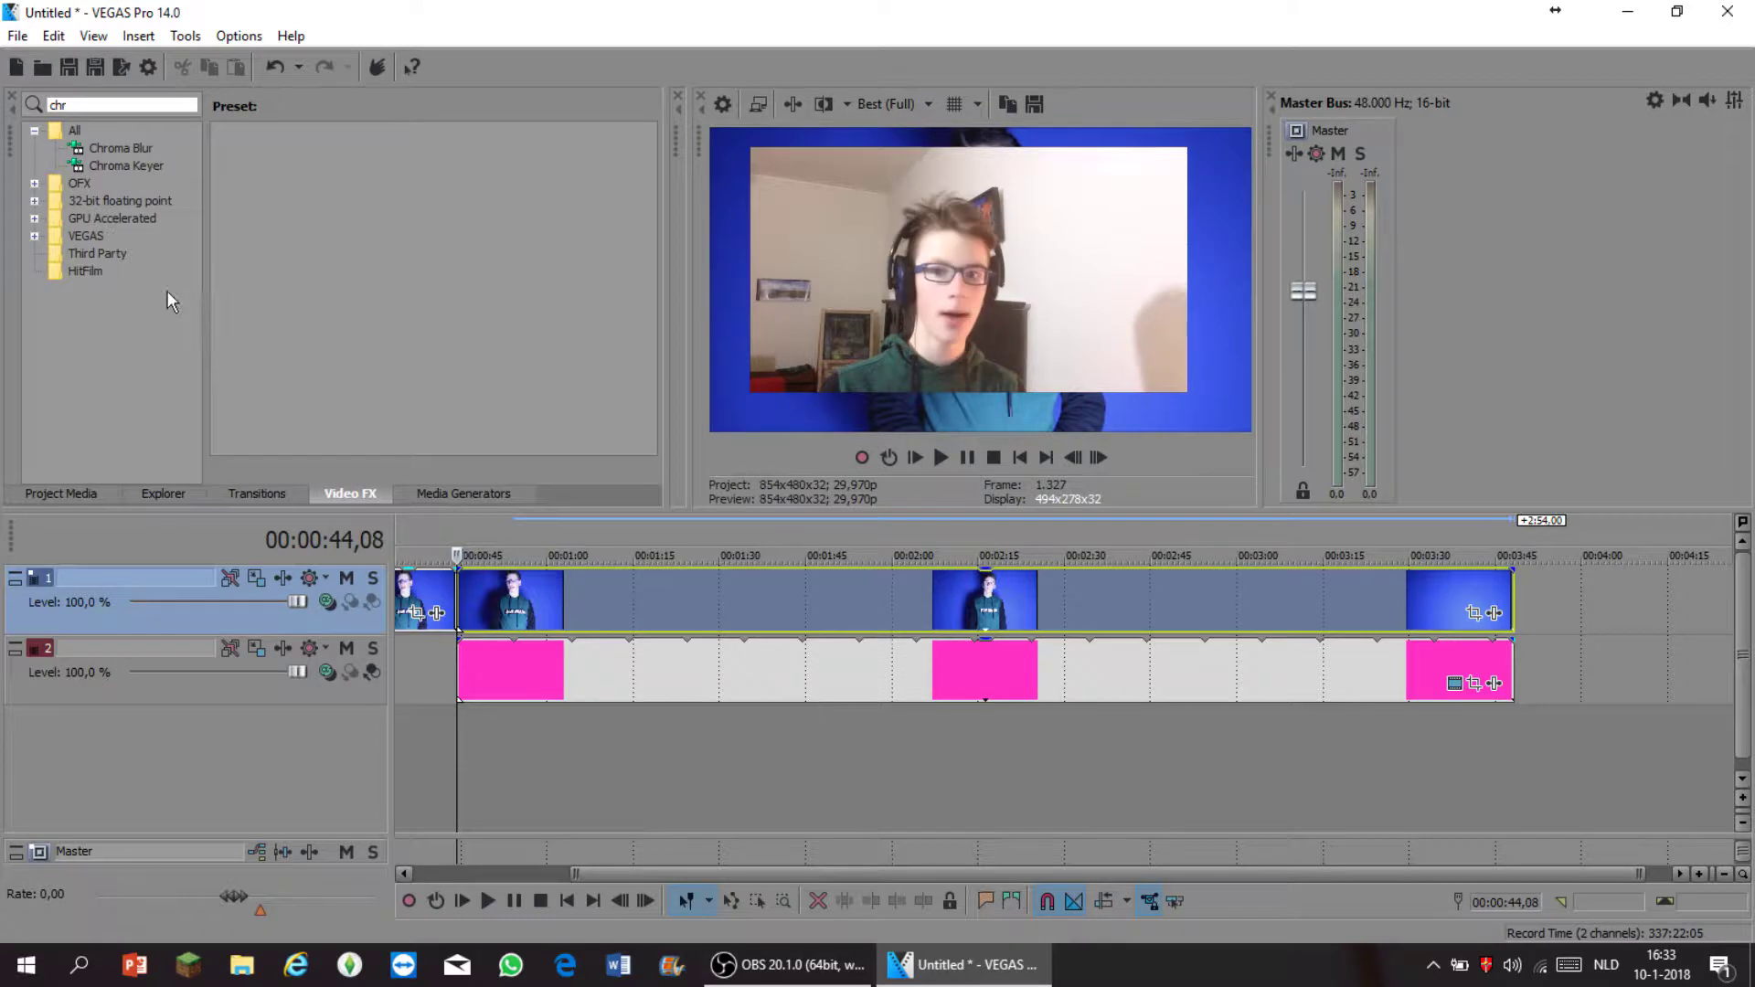
{"action": "left_click", "coordinate": [124, 168]}
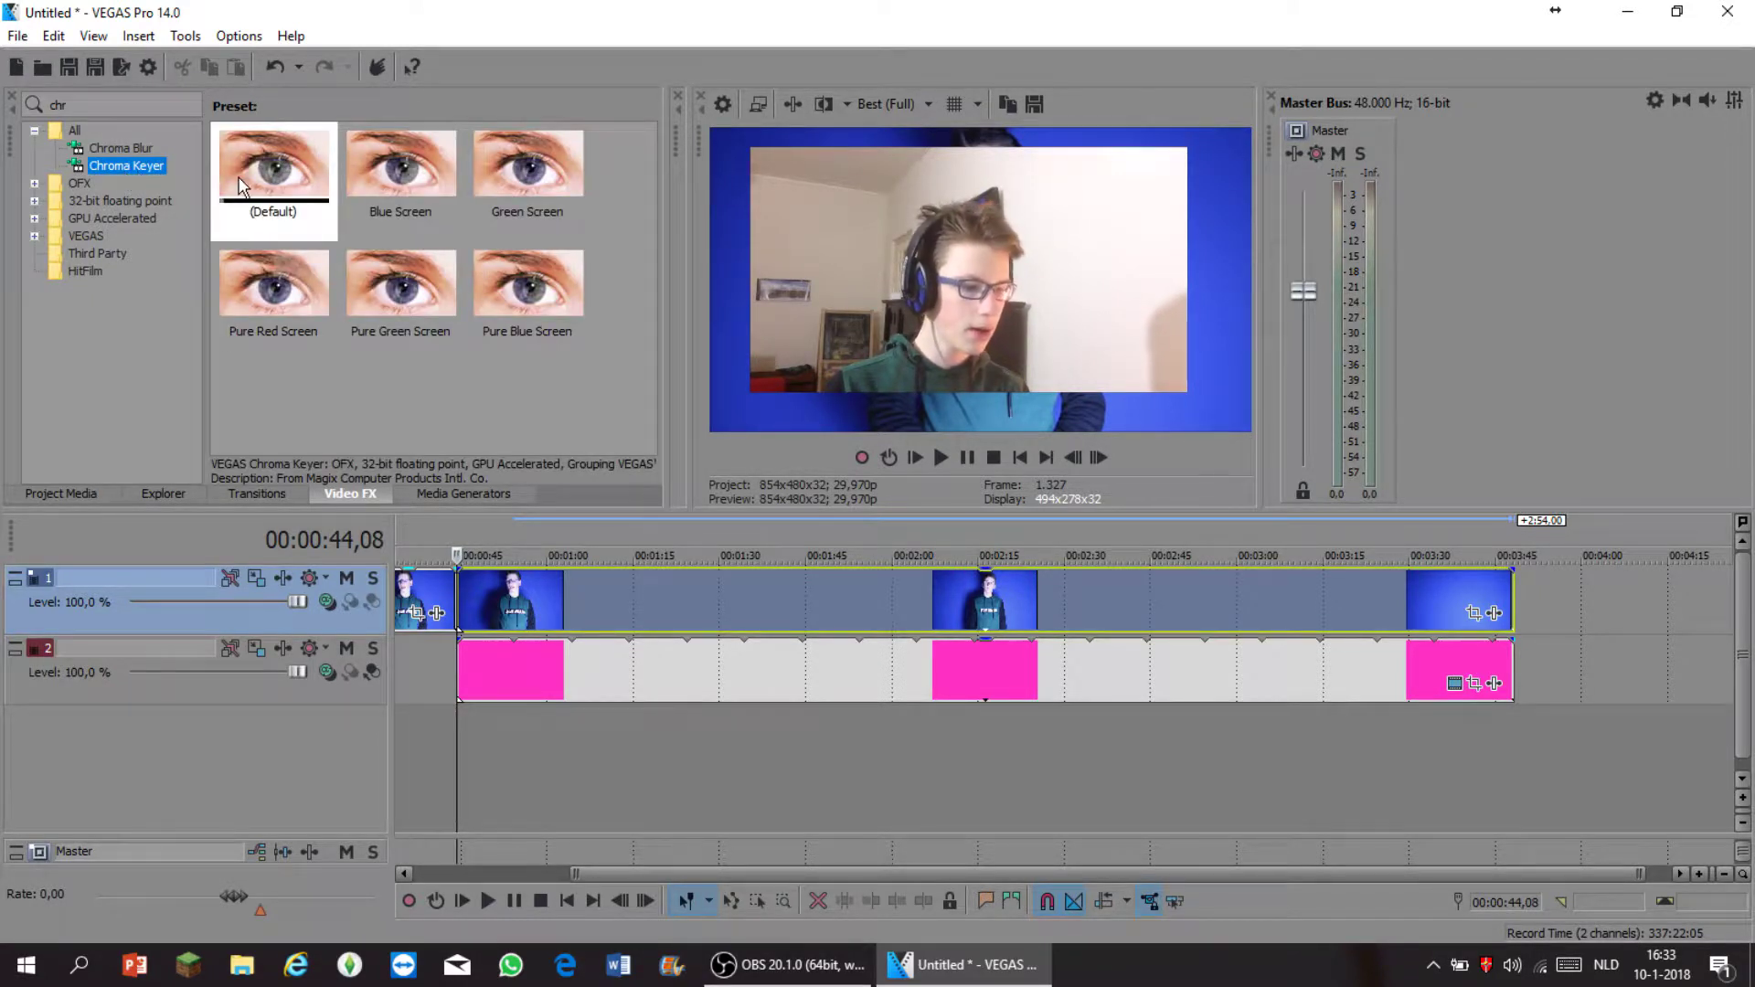
{"action": "left_click_drag", "start_coordinate": [242, 188], "coordinate": [488, 596]}
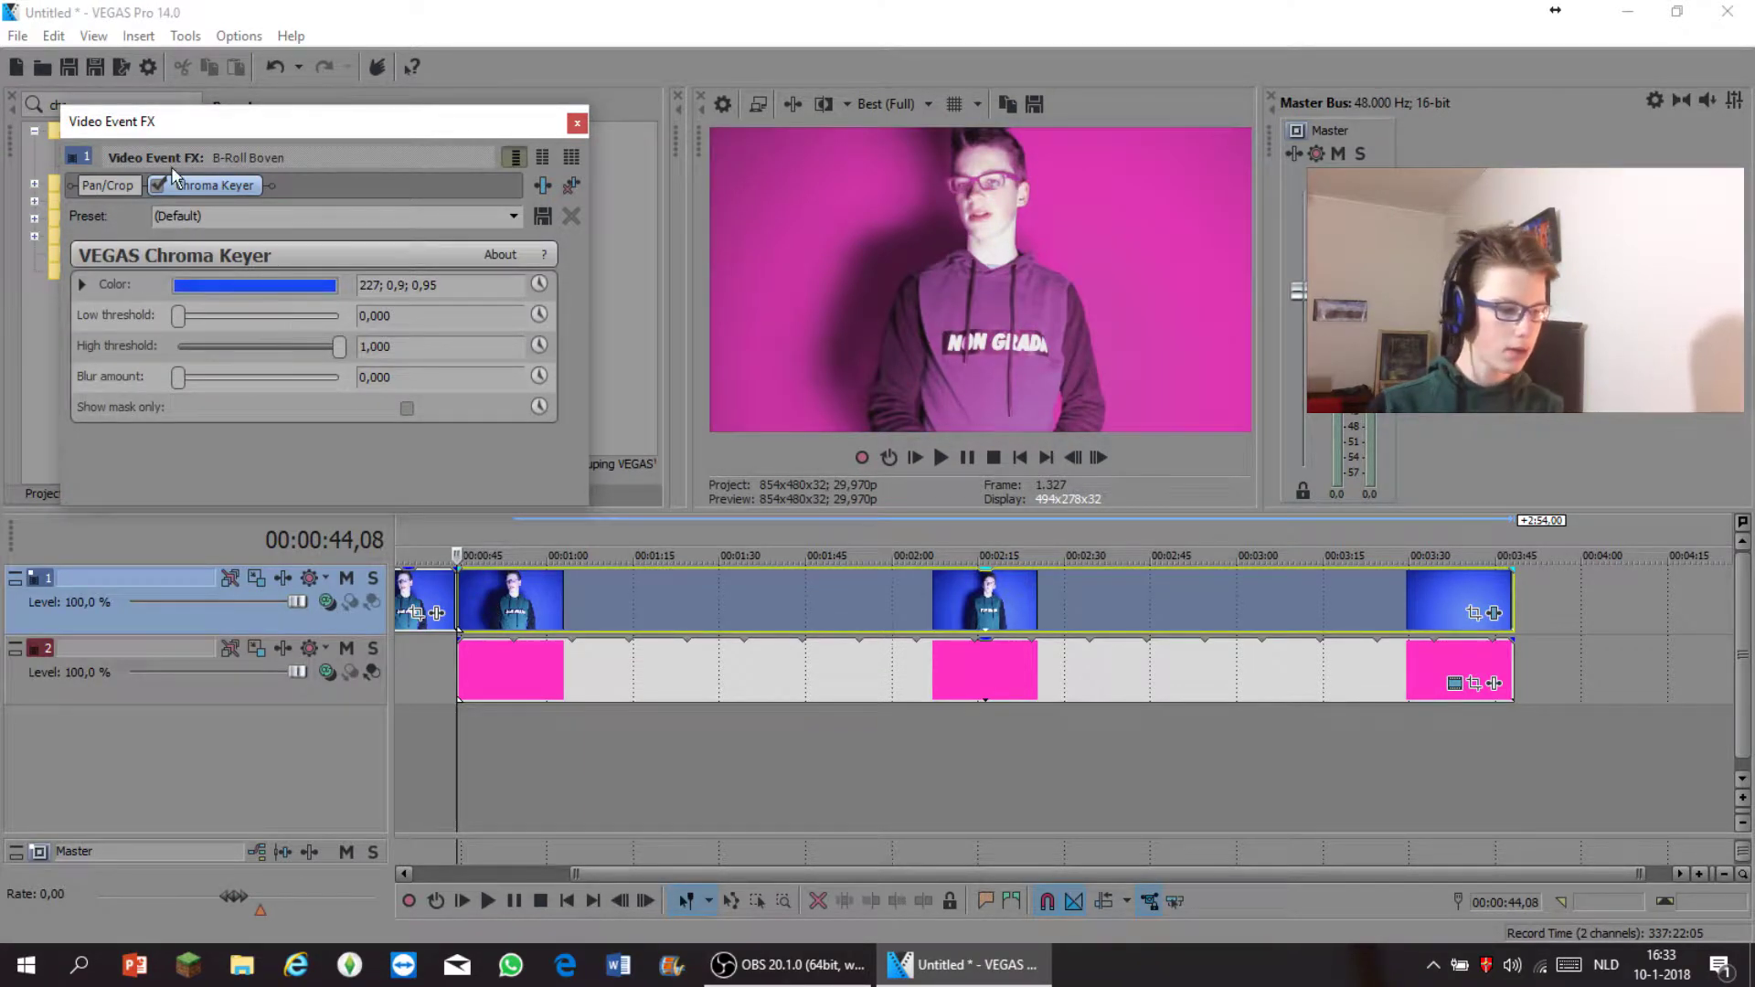
- Set the Chroma Keyer's high threshold to 0,442, low threshold to 0,306 and blur amount to 1,000
{"action": "left_click", "coordinate": [219, 287]}
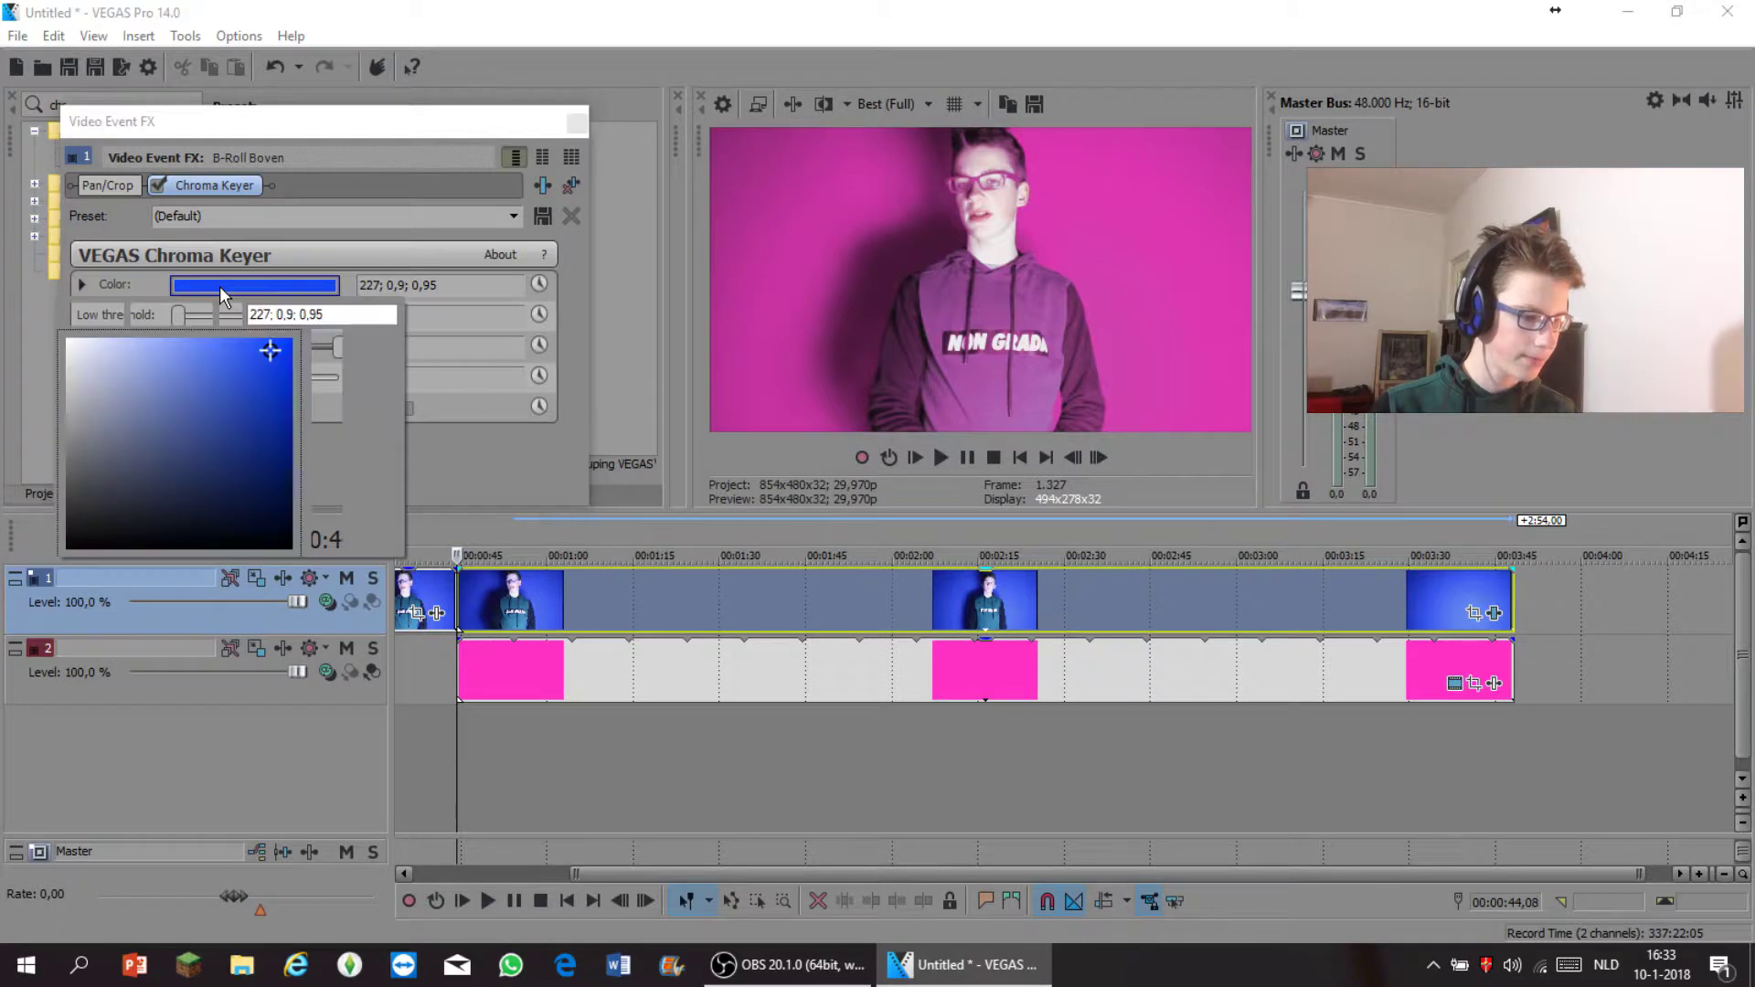
{"action": "left_click", "coordinate": [219, 287]}
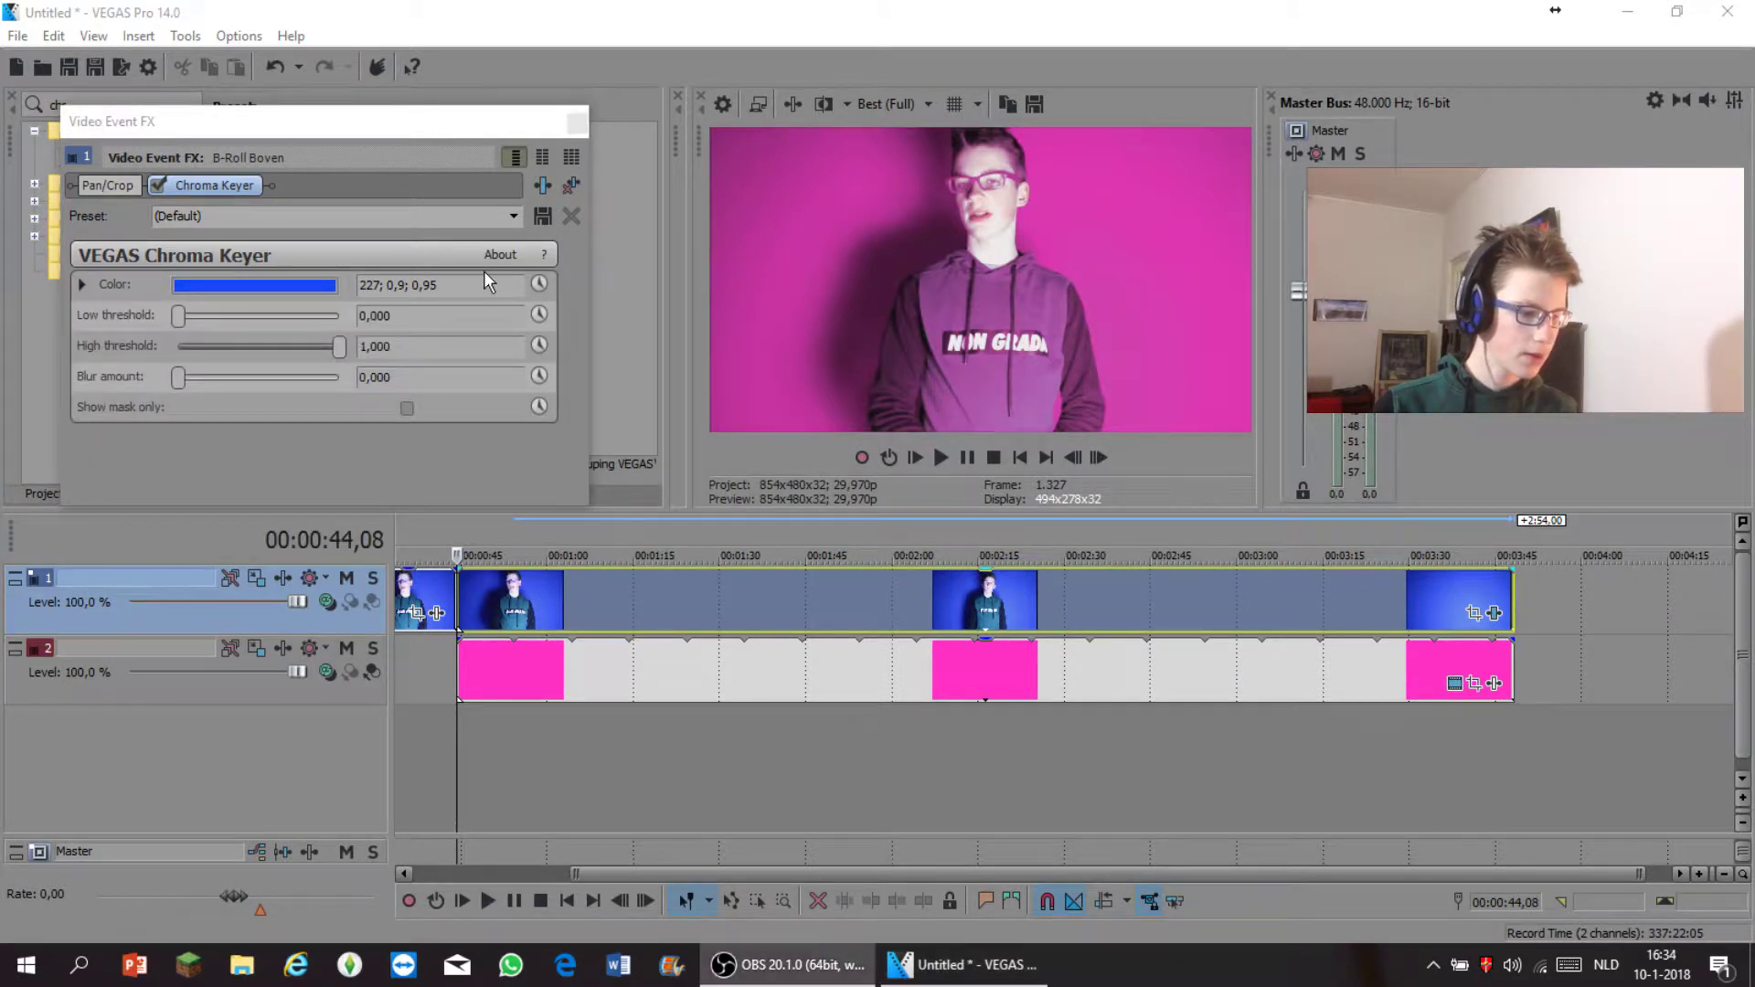
{"action": "left_click_drag", "start_coordinate": [186, 329], "coordinate": [75, 331]}
{"action": "left_click_drag", "start_coordinate": [338, 347], "coordinate": [245, 345]}
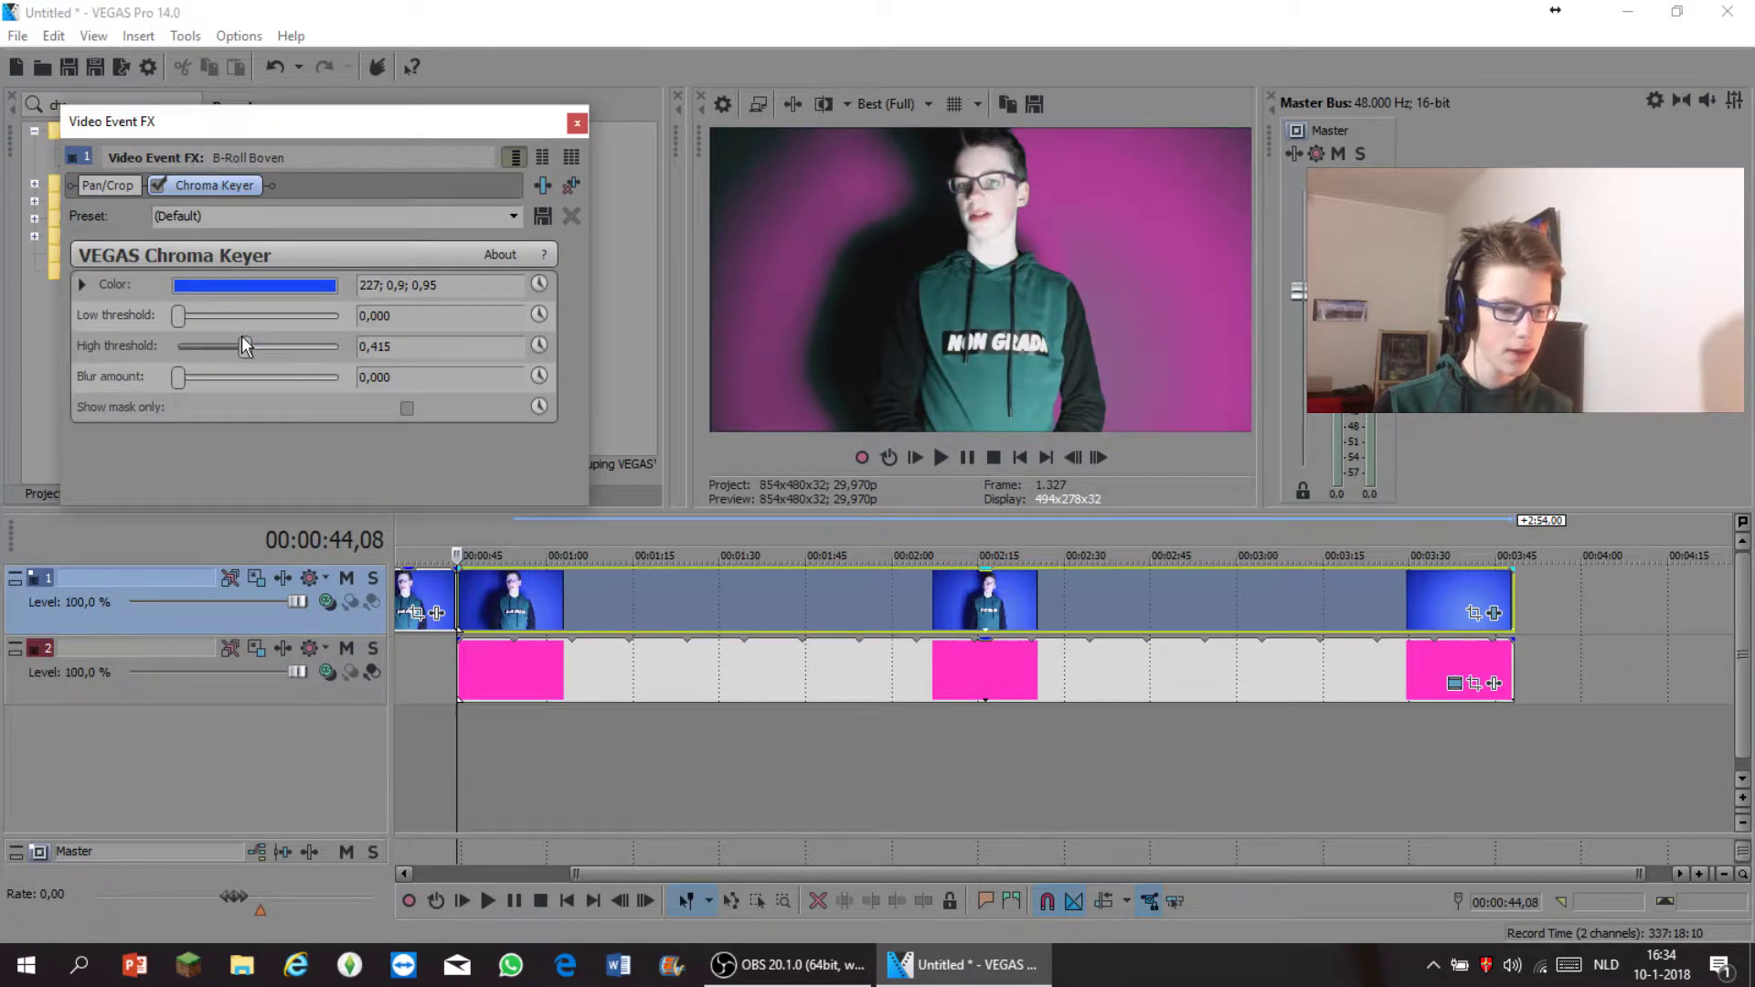
{"action": "left_click_drag", "start_coordinate": [245, 344], "coordinate": [255, 346]}
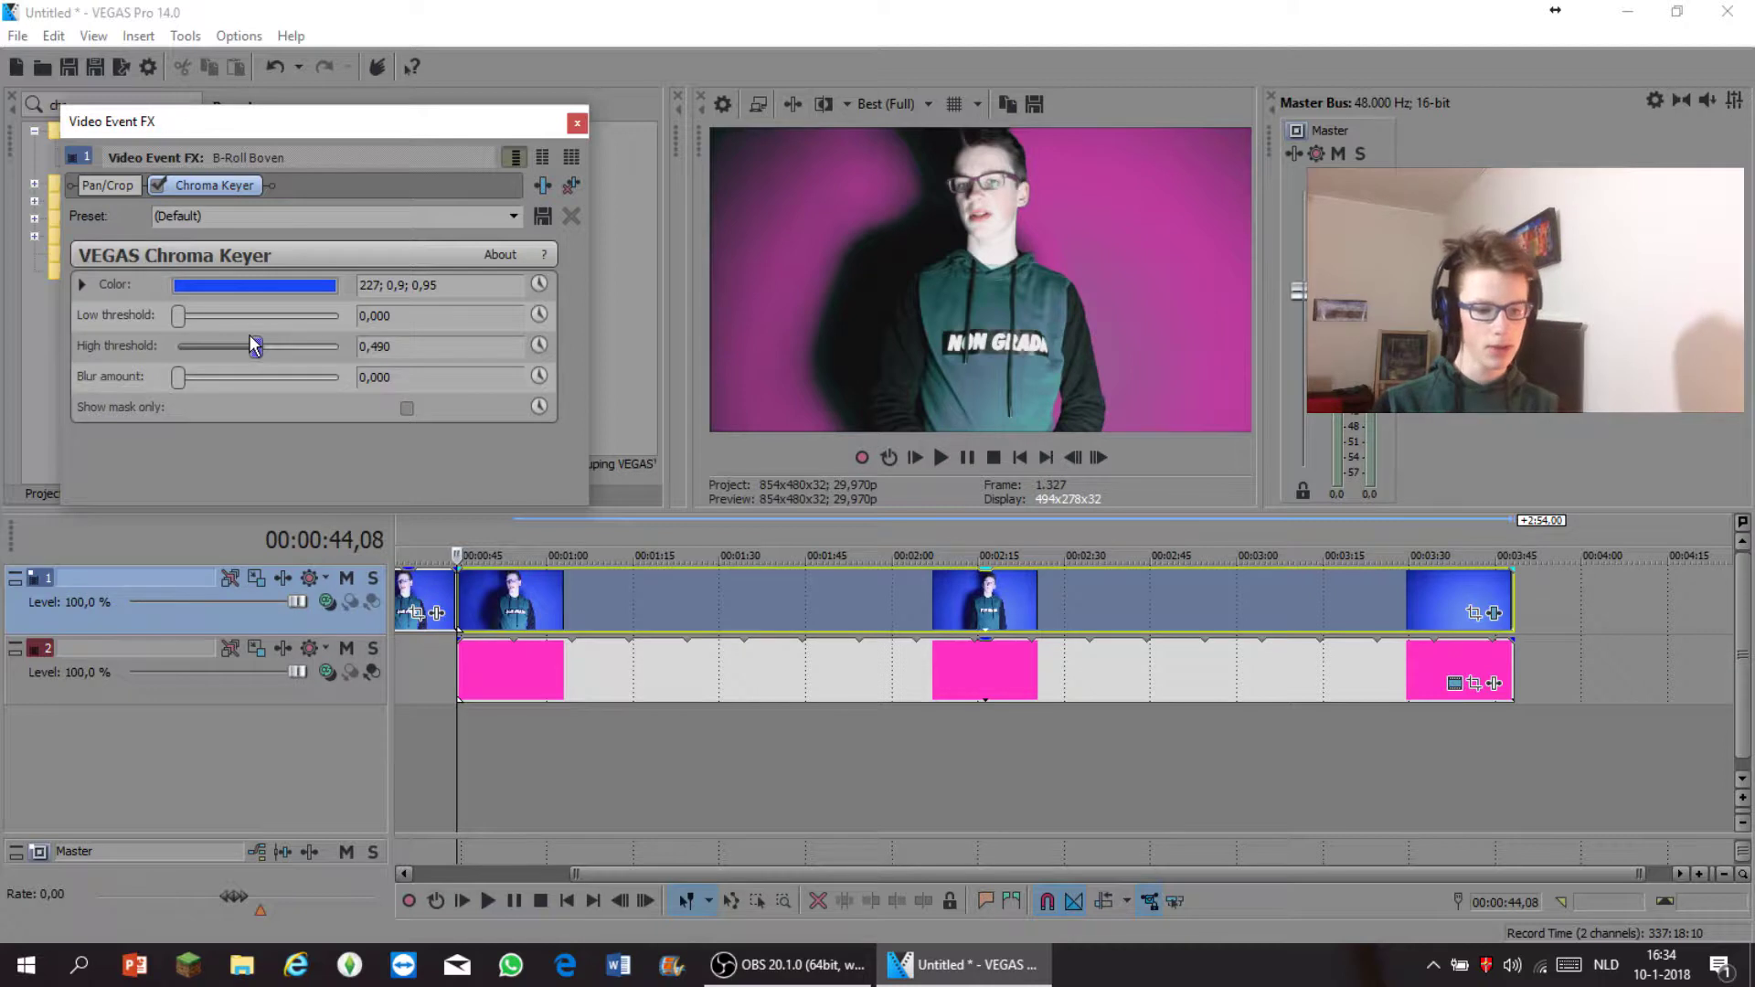
{"action": "left_click_drag", "start_coordinate": [250, 336], "coordinate": [246, 331]}
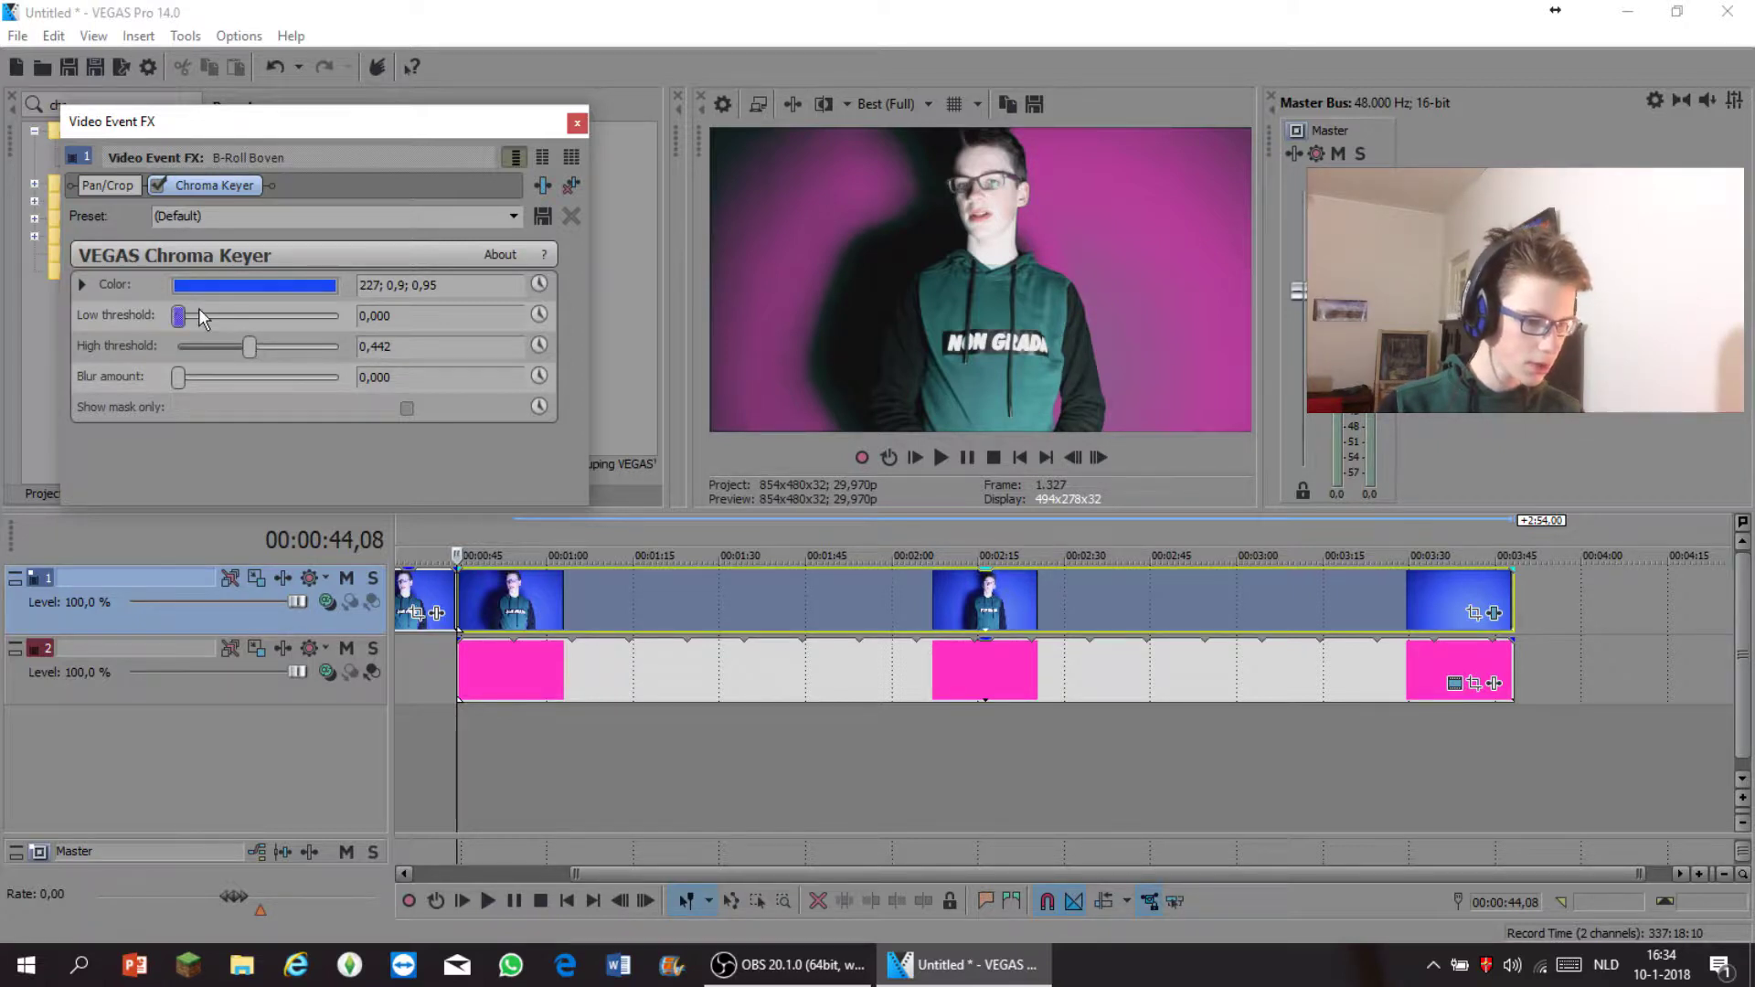
{"action": "left_click_drag", "start_coordinate": [179, 315], "coordinate": [225, 302]}
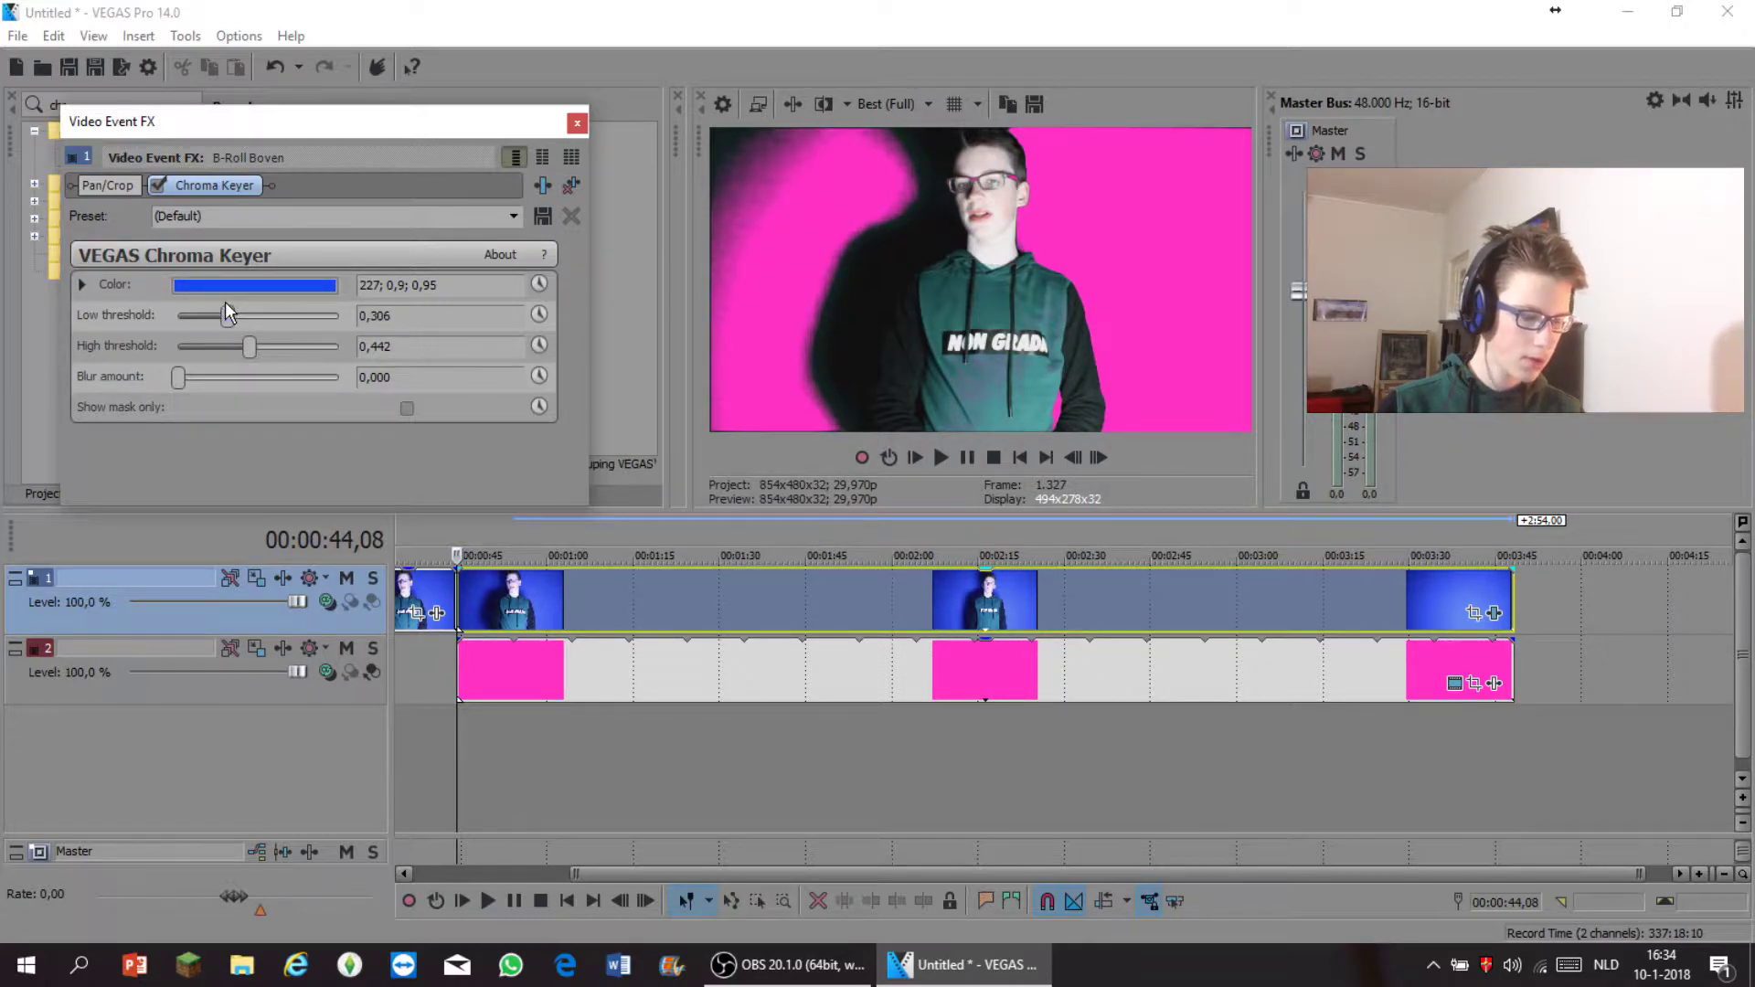
{"action": "left_click_drag", "start_coordinate": [178, 377], "coordinate": [373, 389]}
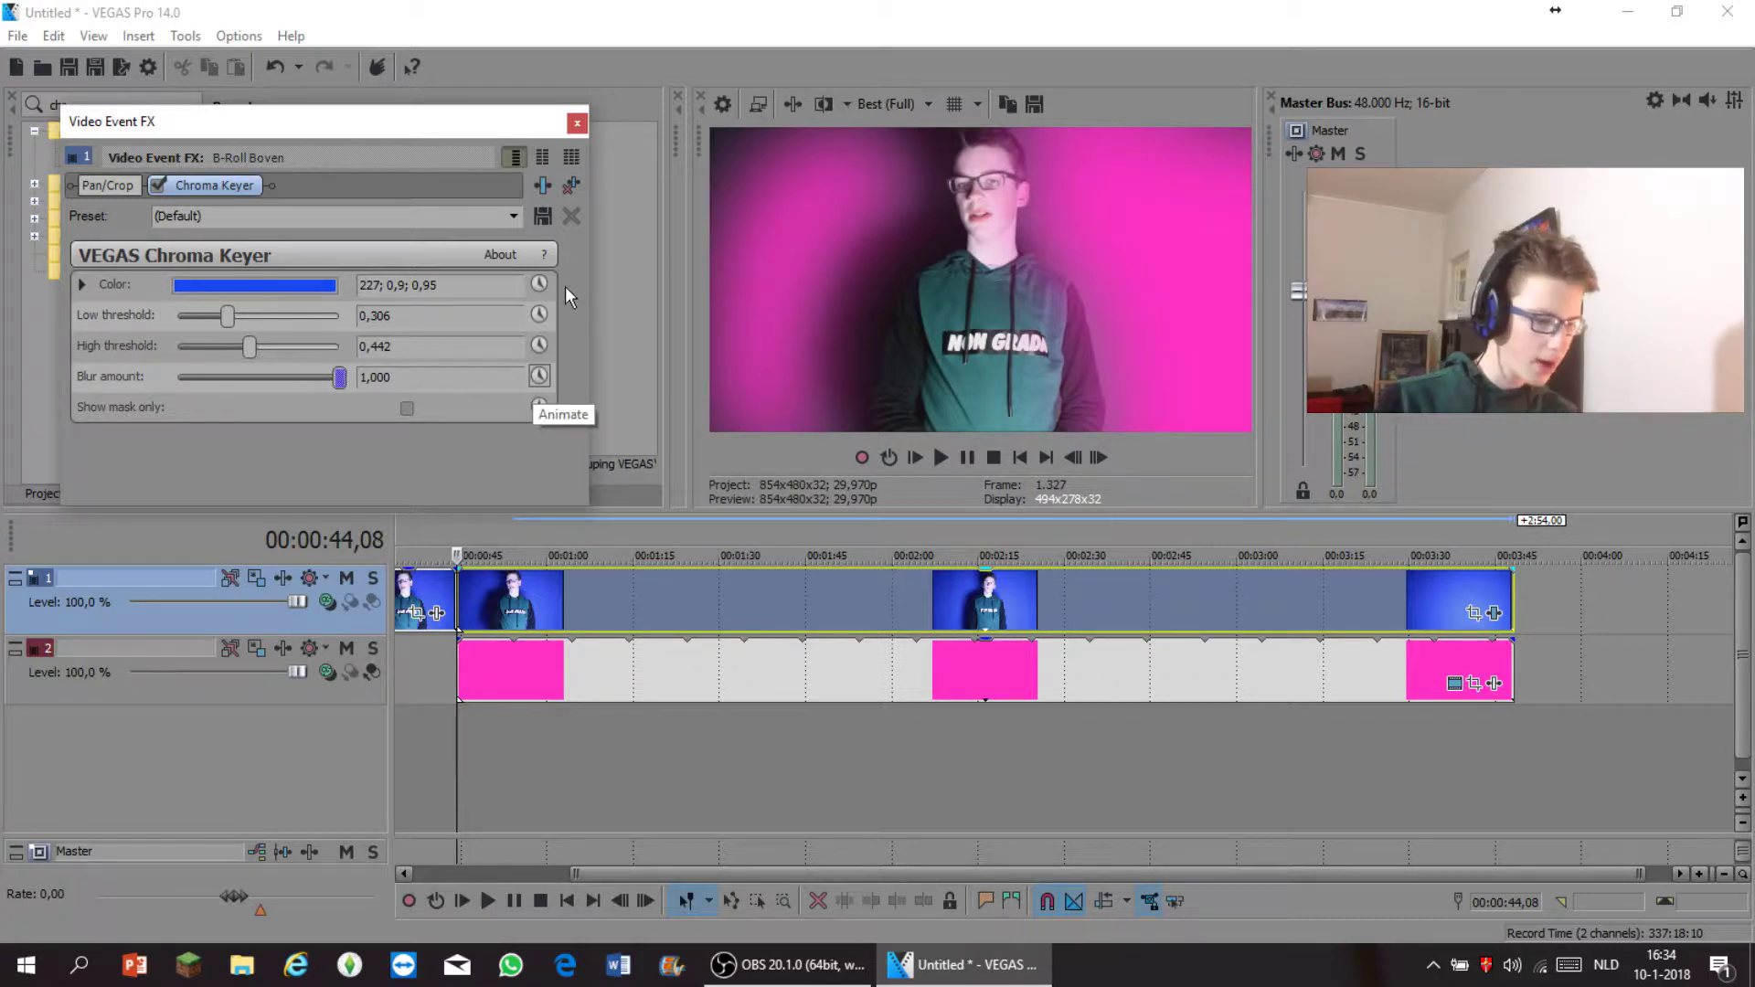
- Close the Chroma Keyer settings and preview a few seconds of the keyed clip from 00:00:44,08
{"action": "left_click", "coordinate": [581, 121]}
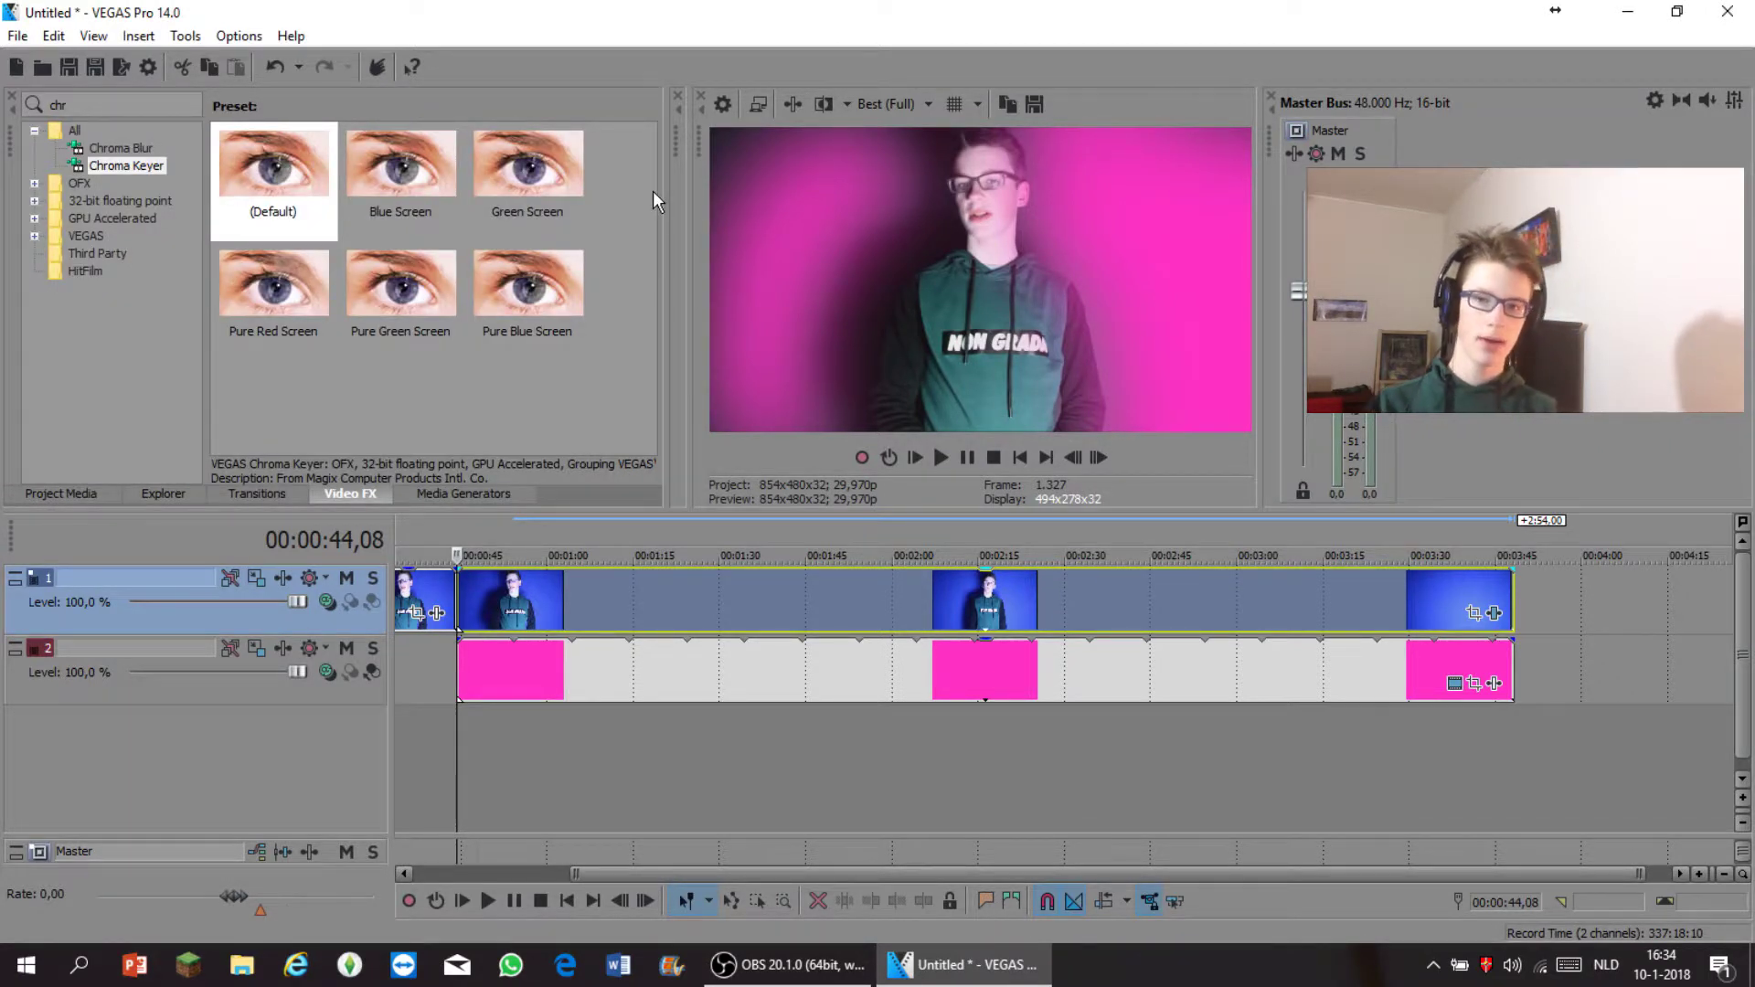
{"action": "key", "text": "space"}
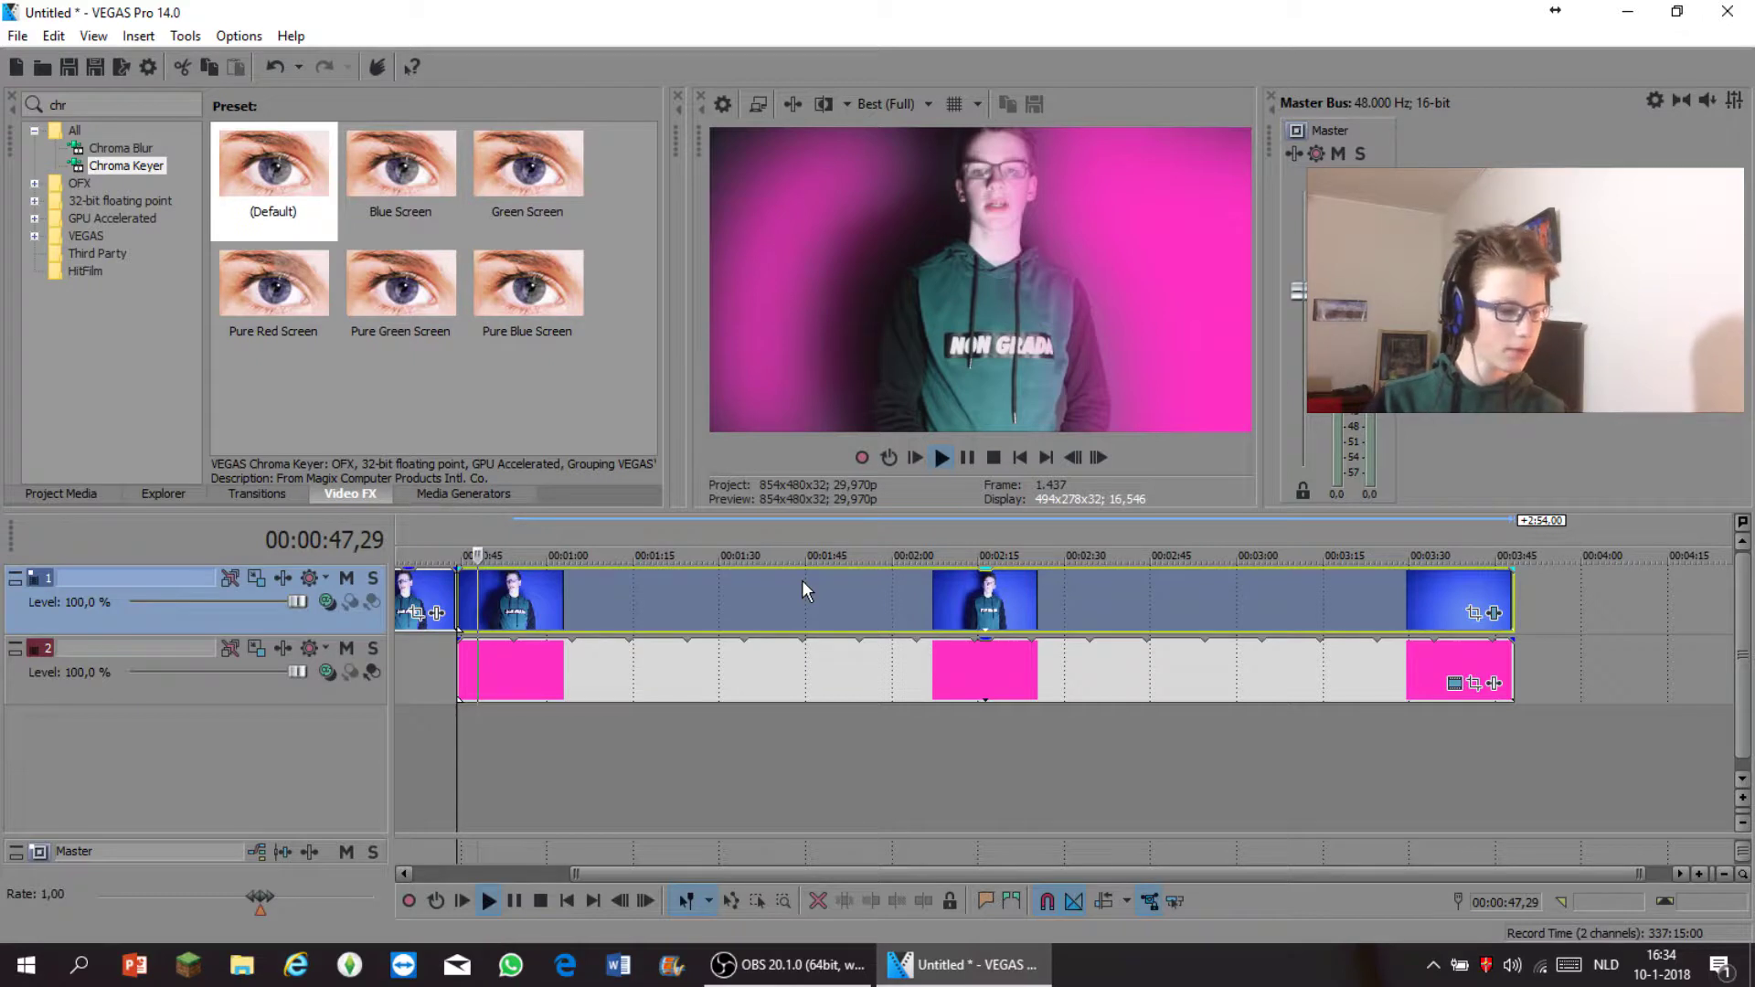
{"action": "key", "text": "space"}
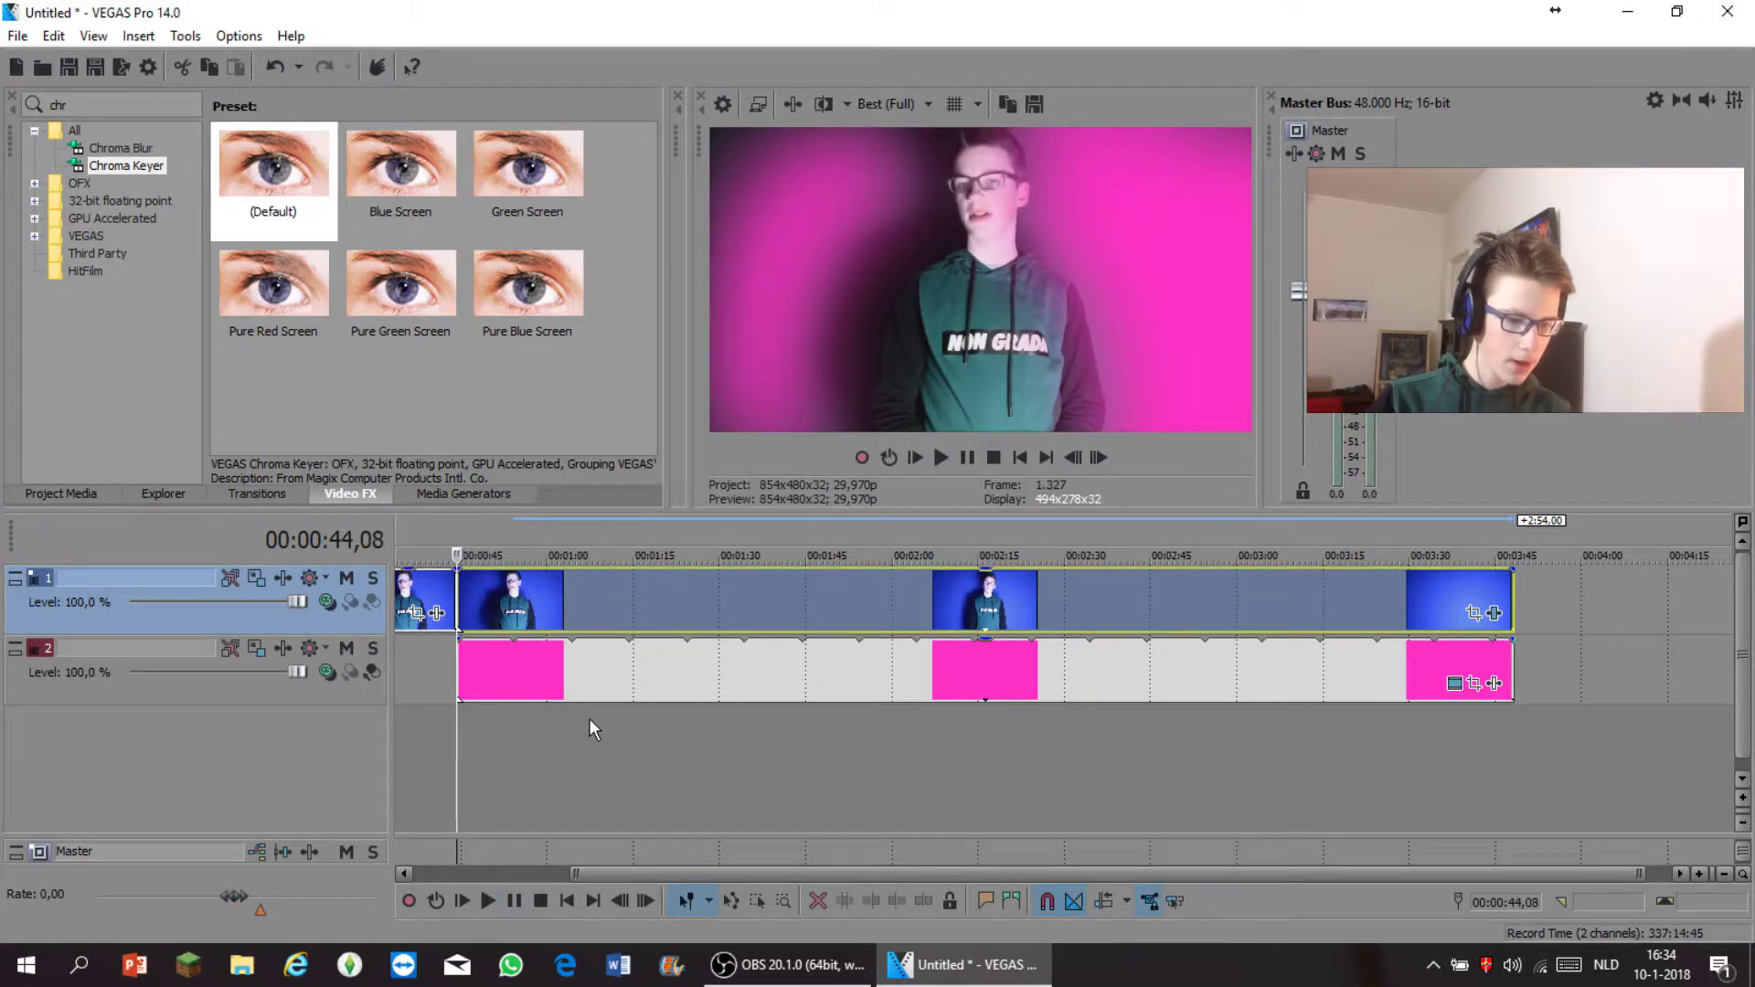
- Delete the pink solid colour event from track 2
{"action": "left_click_drag", "start_coordinate": [617, 677], "coordinate": [627, 674]}
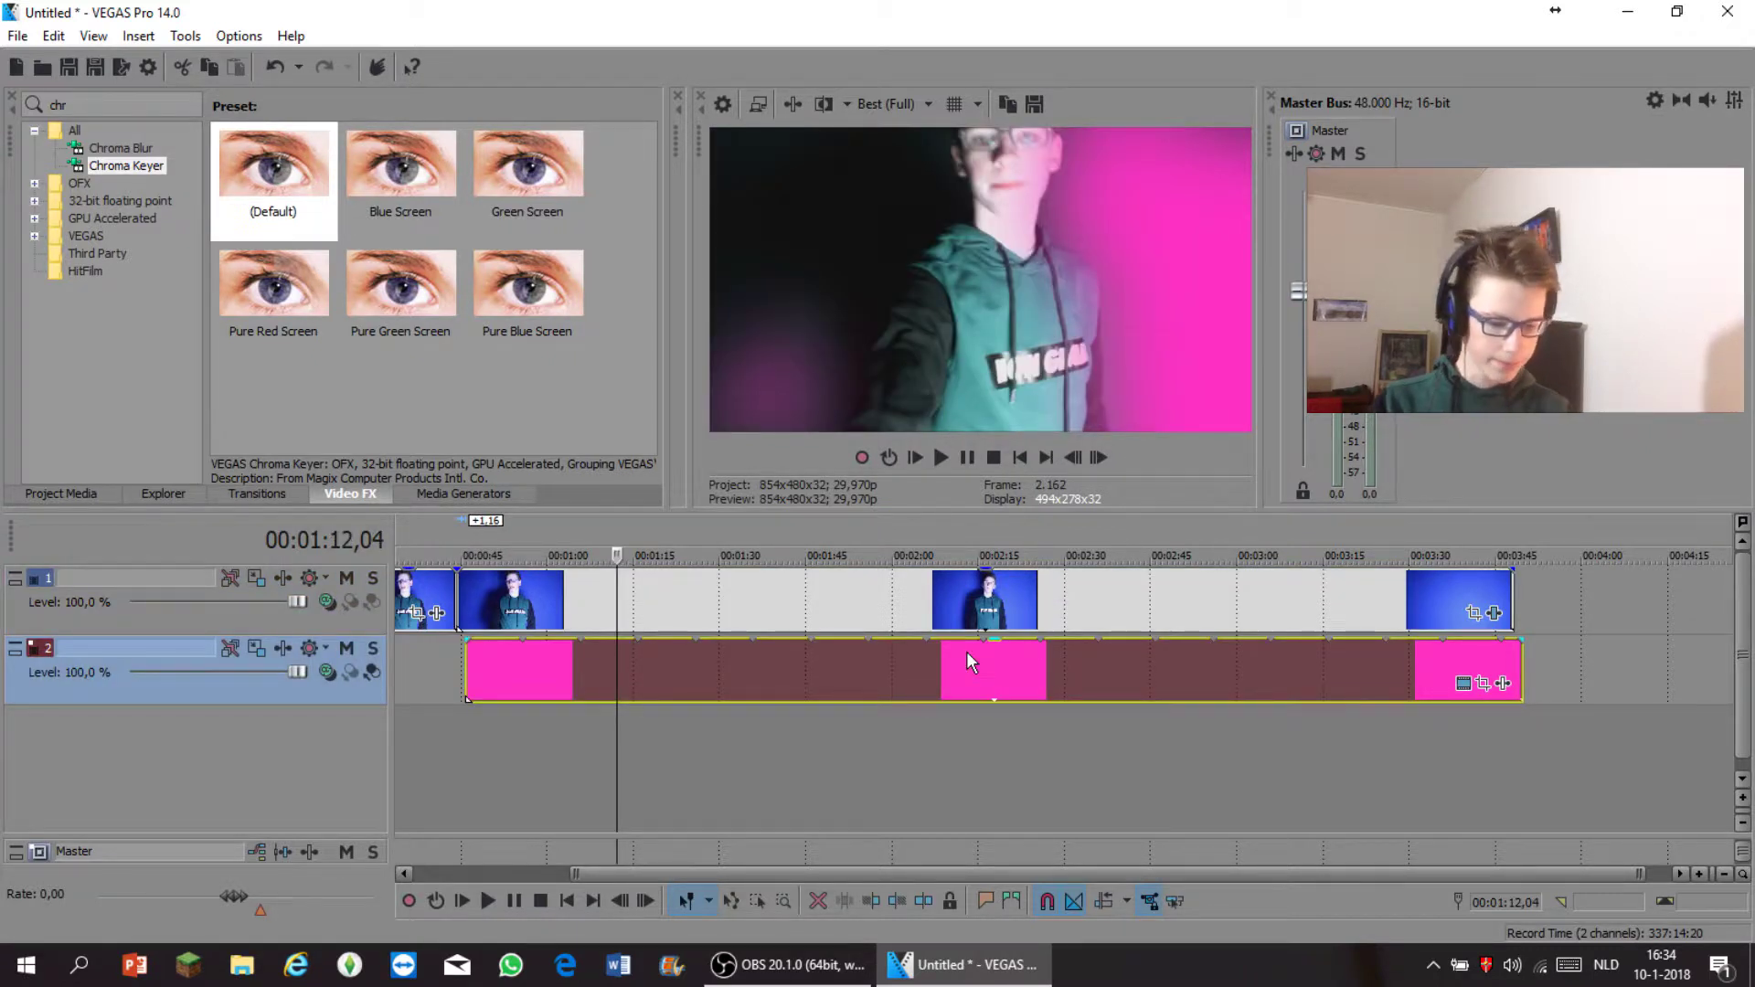
{"action": "left_click_drag", "start_coordinate": [884, 690], "coordinate": [875, 691]}
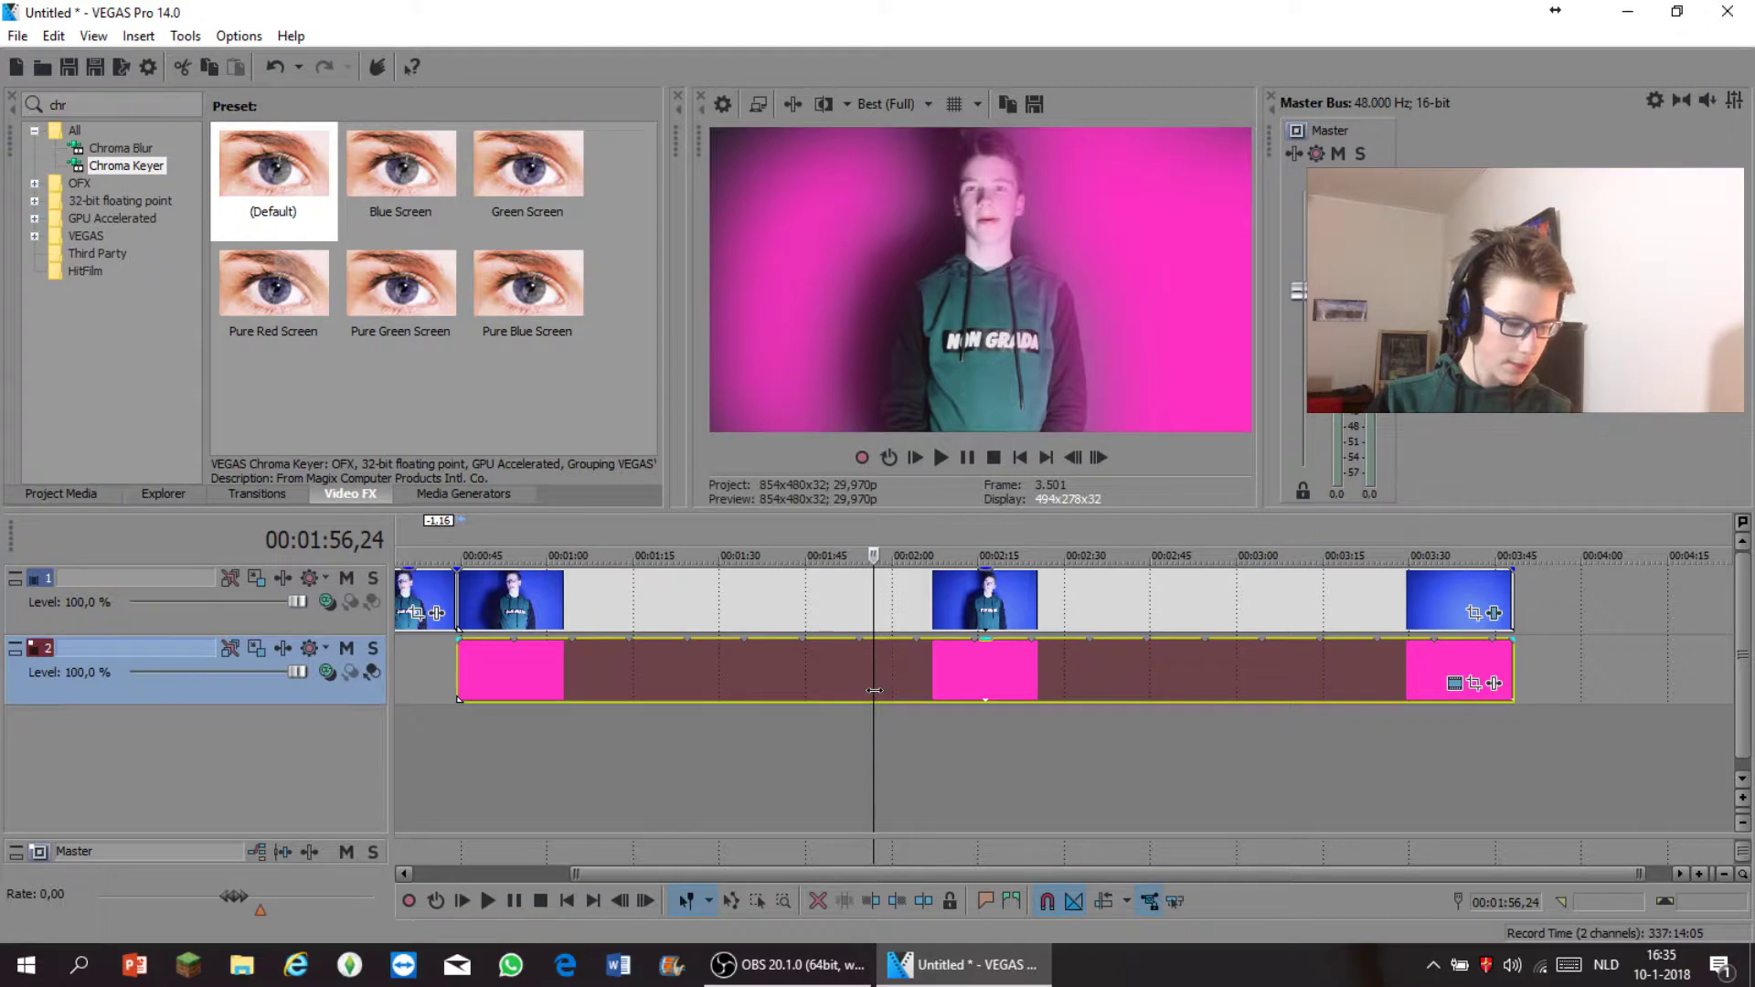
{"action": "key", "text": "Delete"}
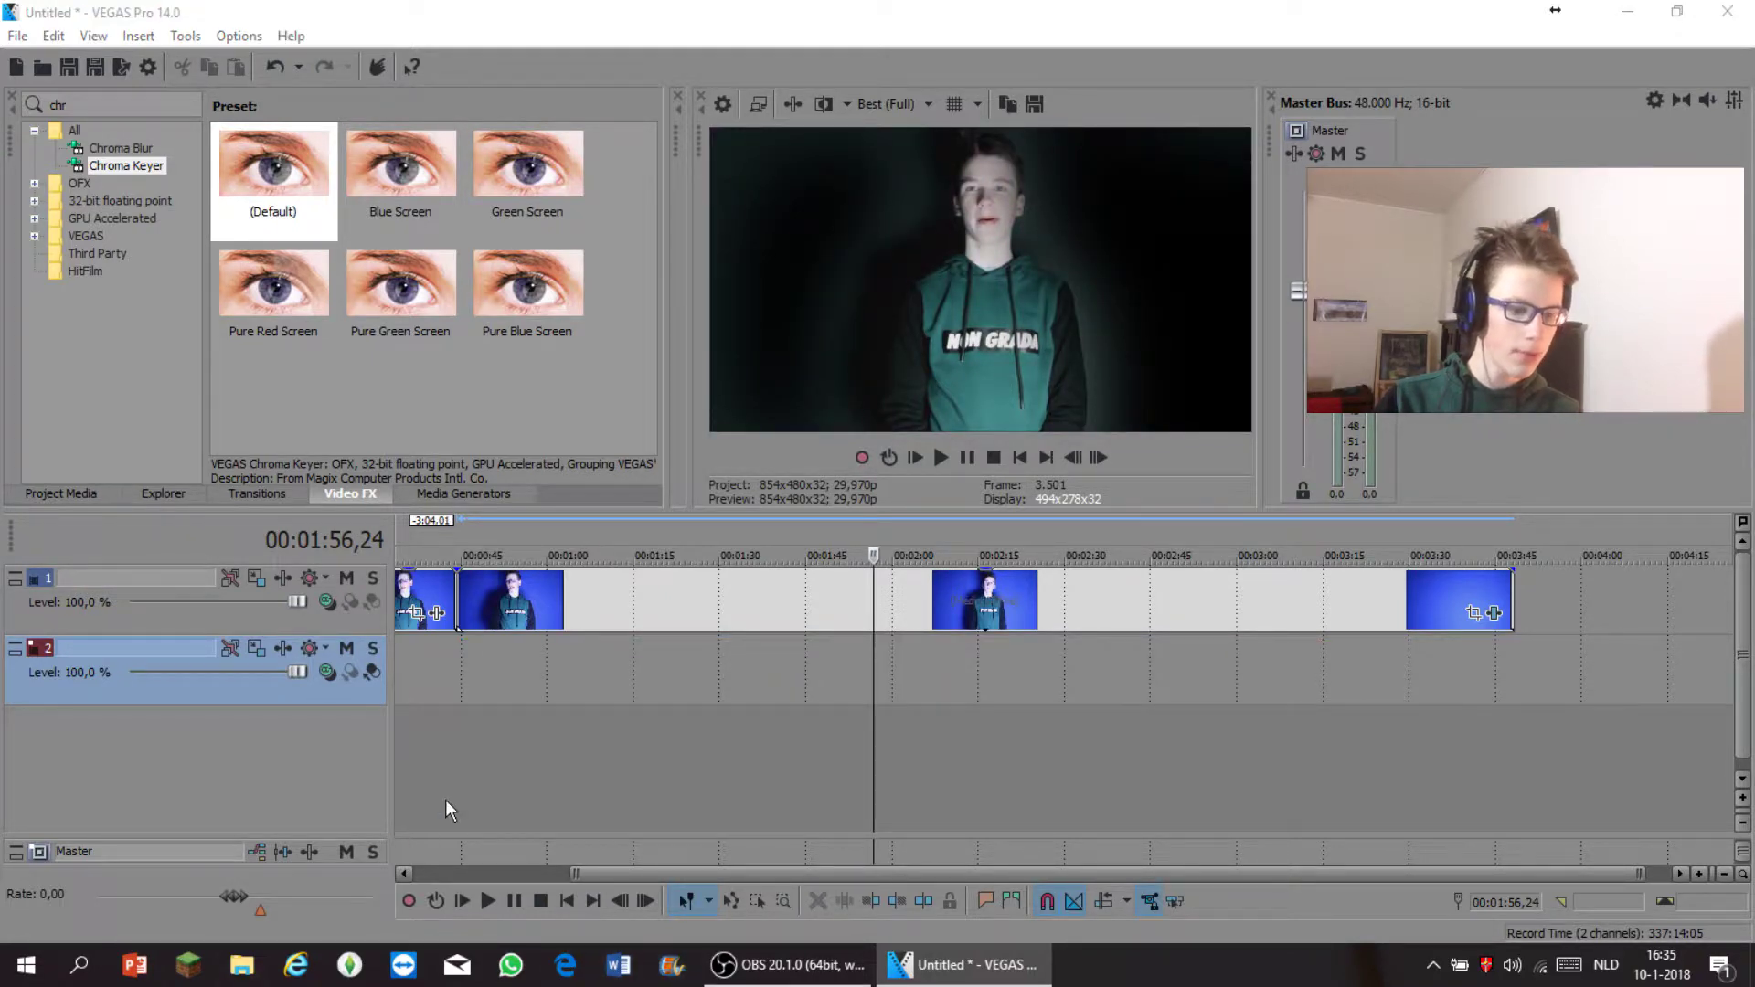
- Open the Auto's photo folder within Avondopnamen under Afbeeldingen in a new File Explorer window
{"action": "key", "text": "super+e"}
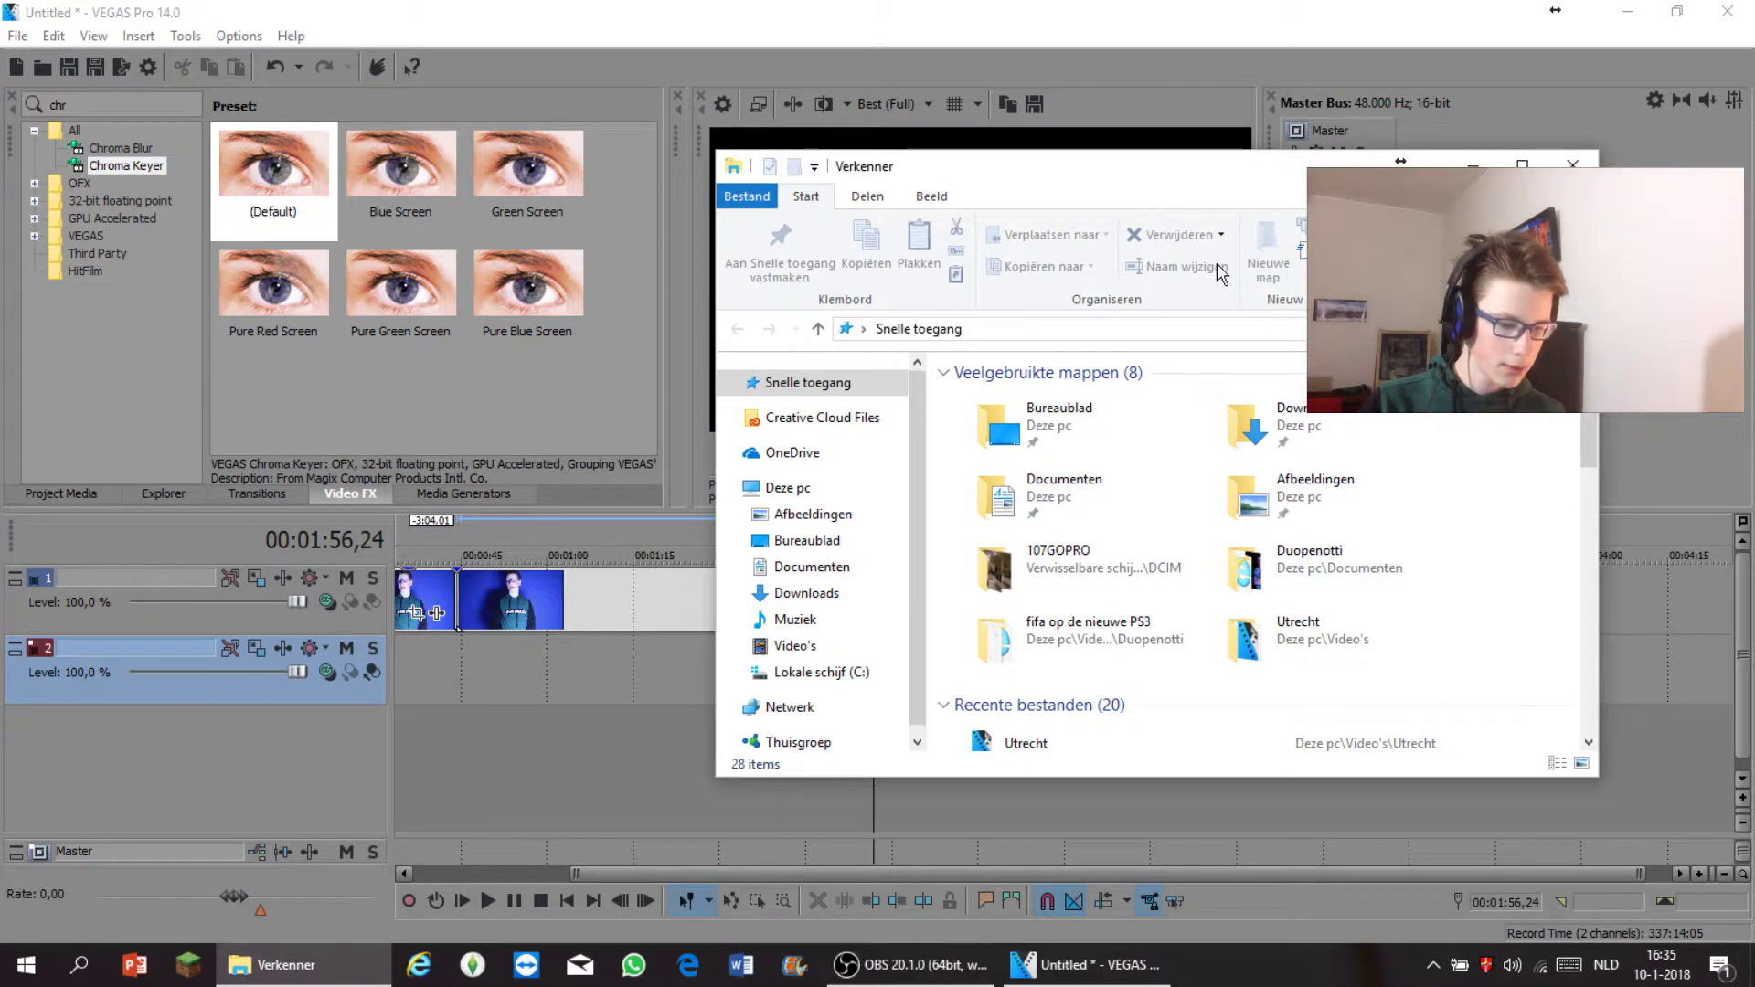
{"action": "left_click", "coordinate": [809, 513]}
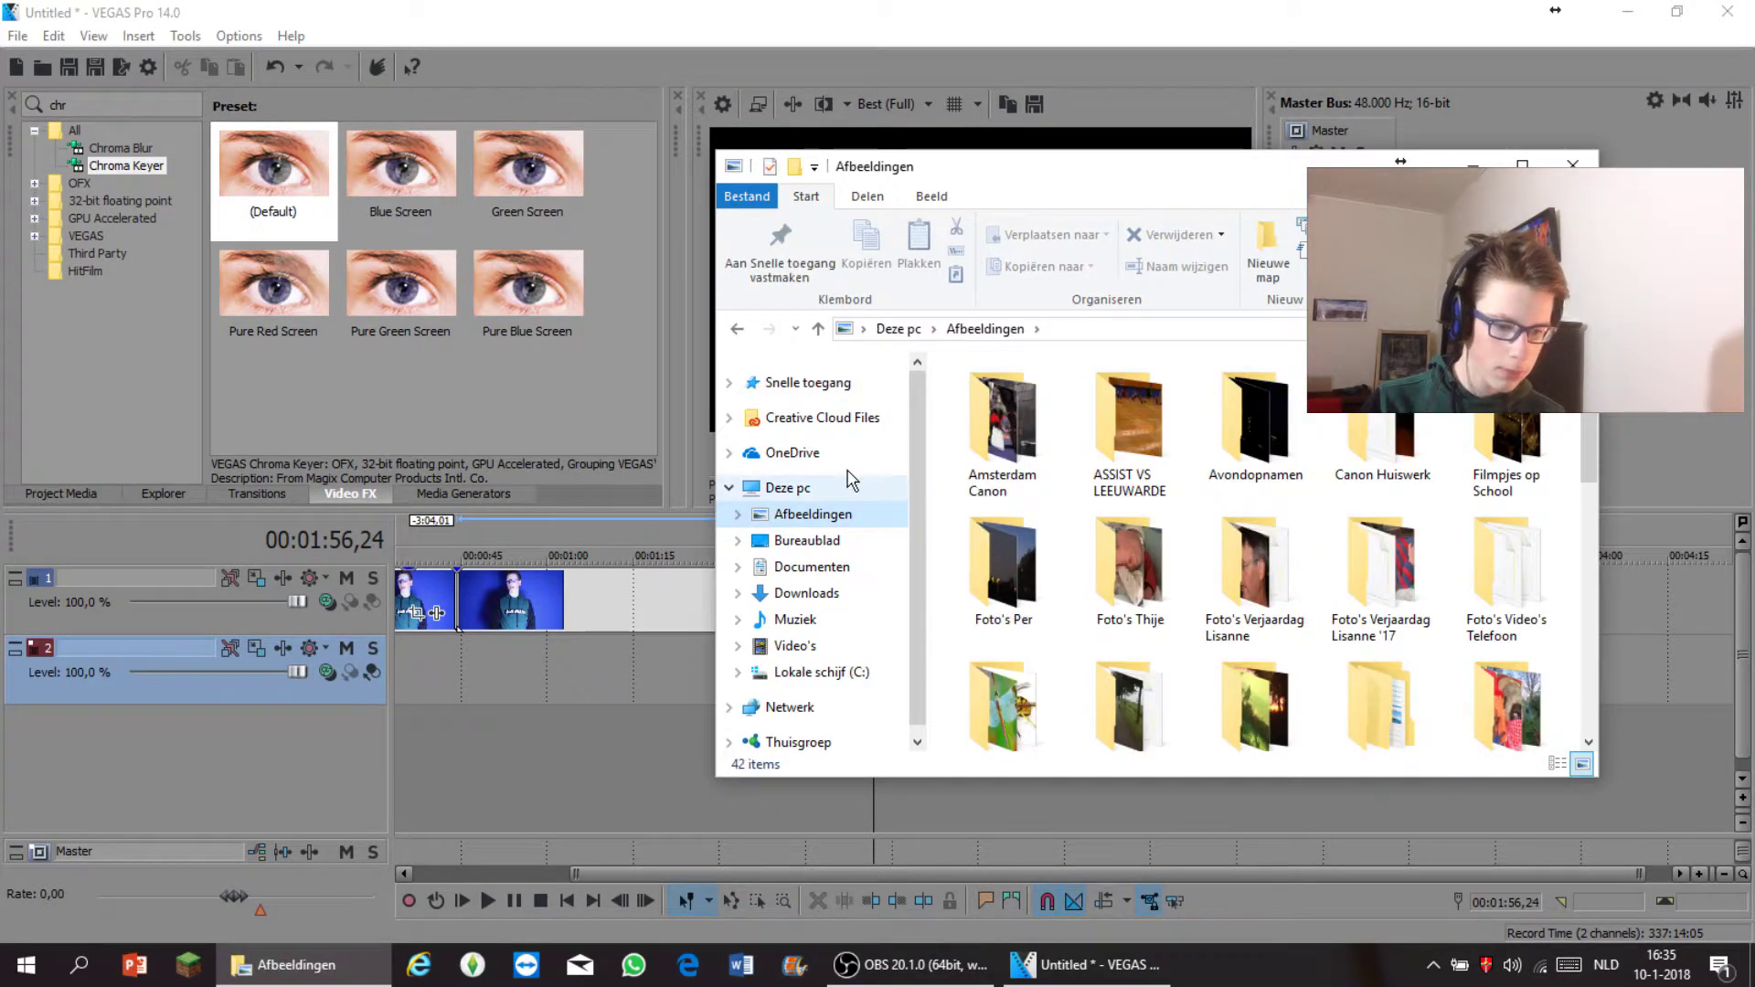
{"action": "double_click", "coordinate": [1278, 444]}
{"action": "scroll", "coordinate": [1271, 436], "scroll_direction": "down", "scroll_amount": 5}
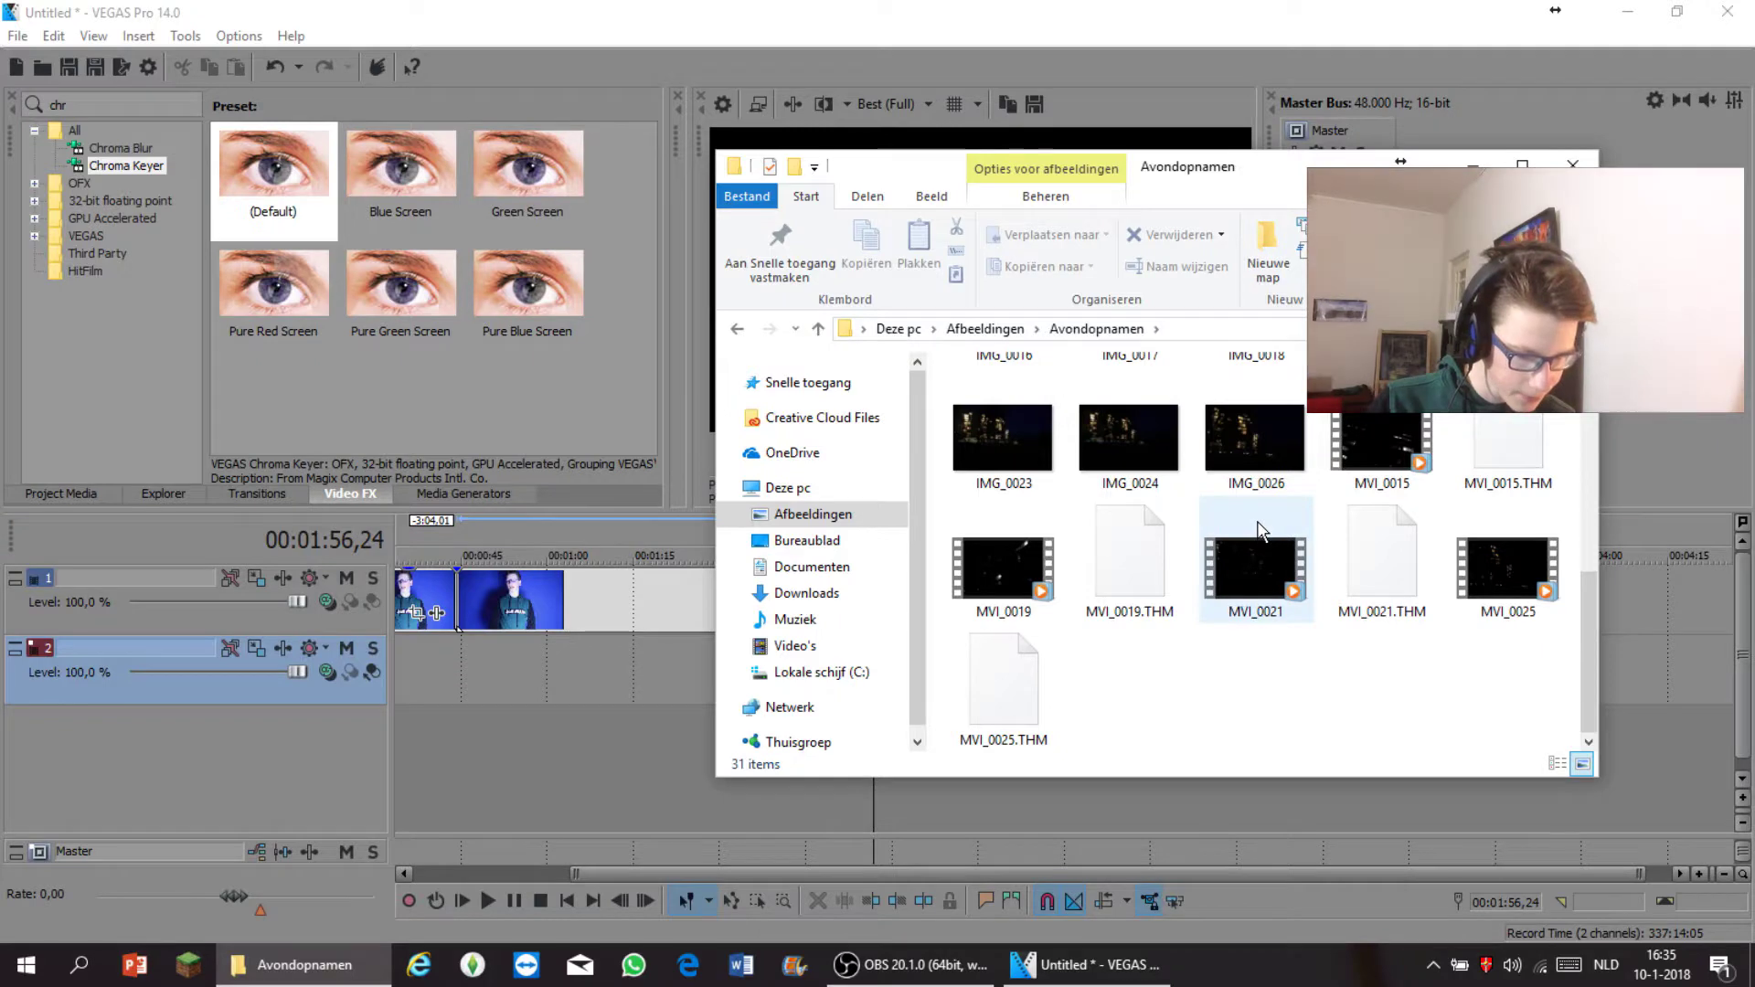
{"action": "scroll", "coordinate": [1262, 530], "scroll_direction": "up", "scroll_amount": 5}
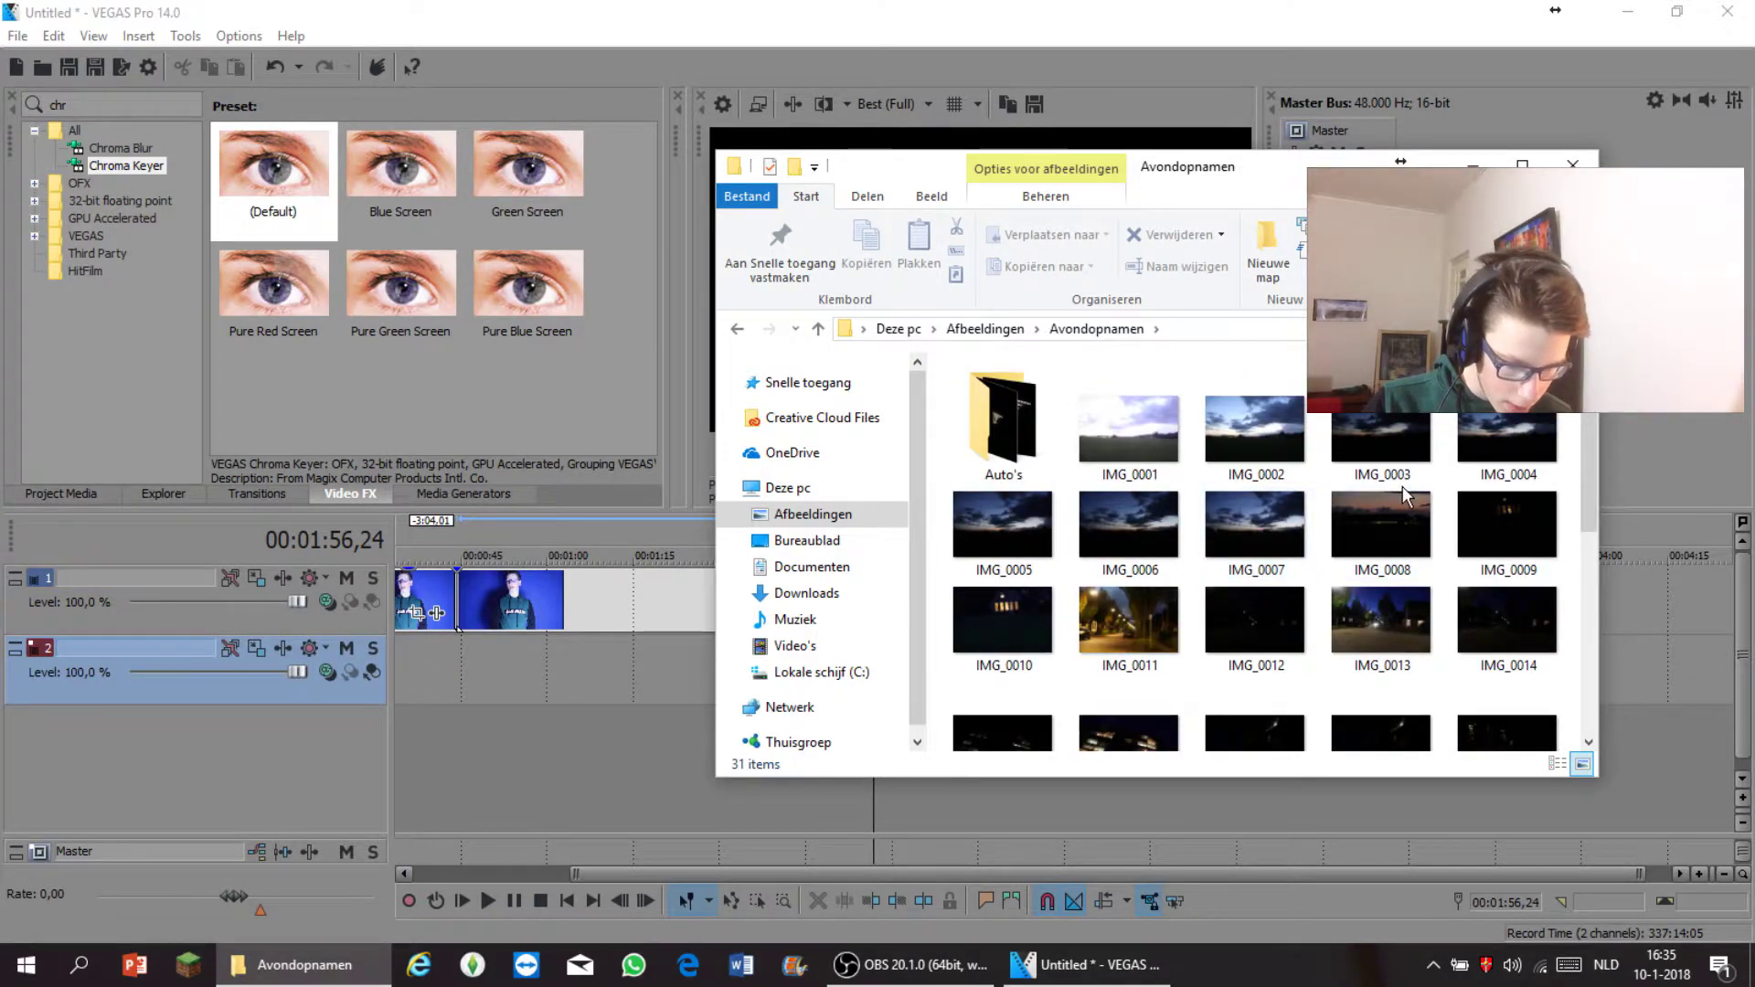
{"action": "scroll", "coordinate": [1180, 647], "scroll_direction": "down", "scroll_amount": 5}
{"action": "scroll", "coordinate": [1179, 646], "scroll_direction": "up", "scroll_amount": 3}
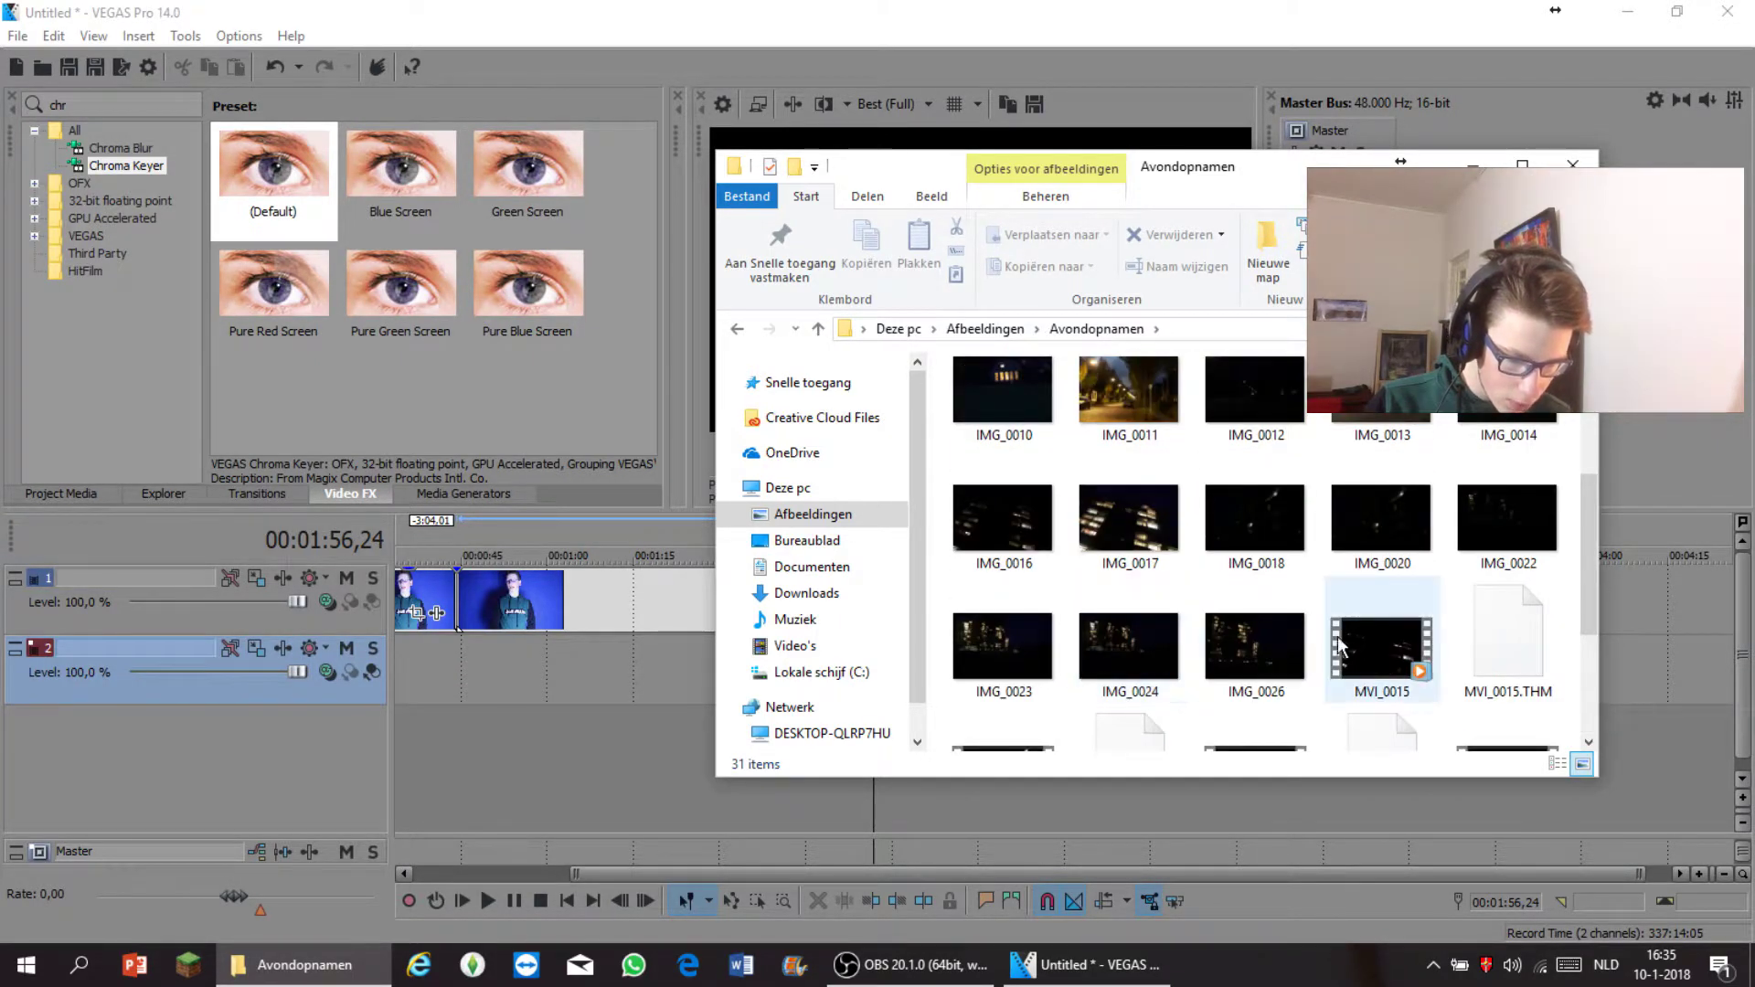
{"action": "scroll", "coordinate": [1459, 514], "scroll_direction": "up", "scroll_amount": 2}
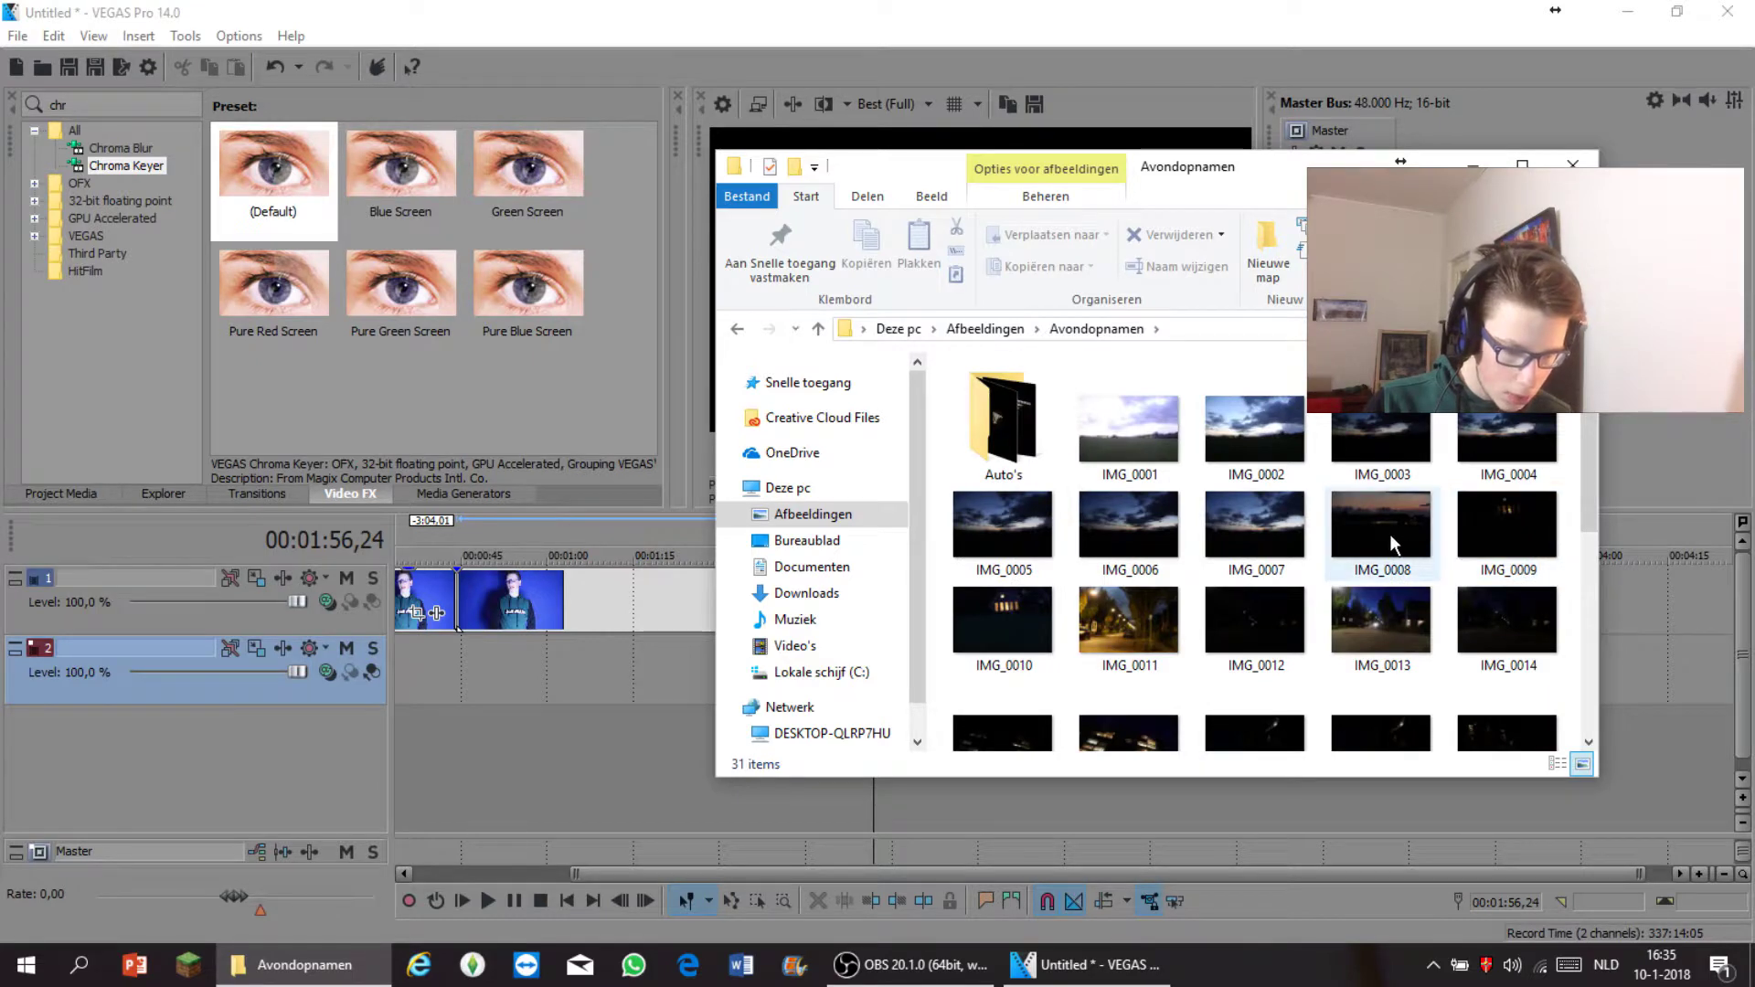
{"action": "double_click", "coordinate": [998, 422]}
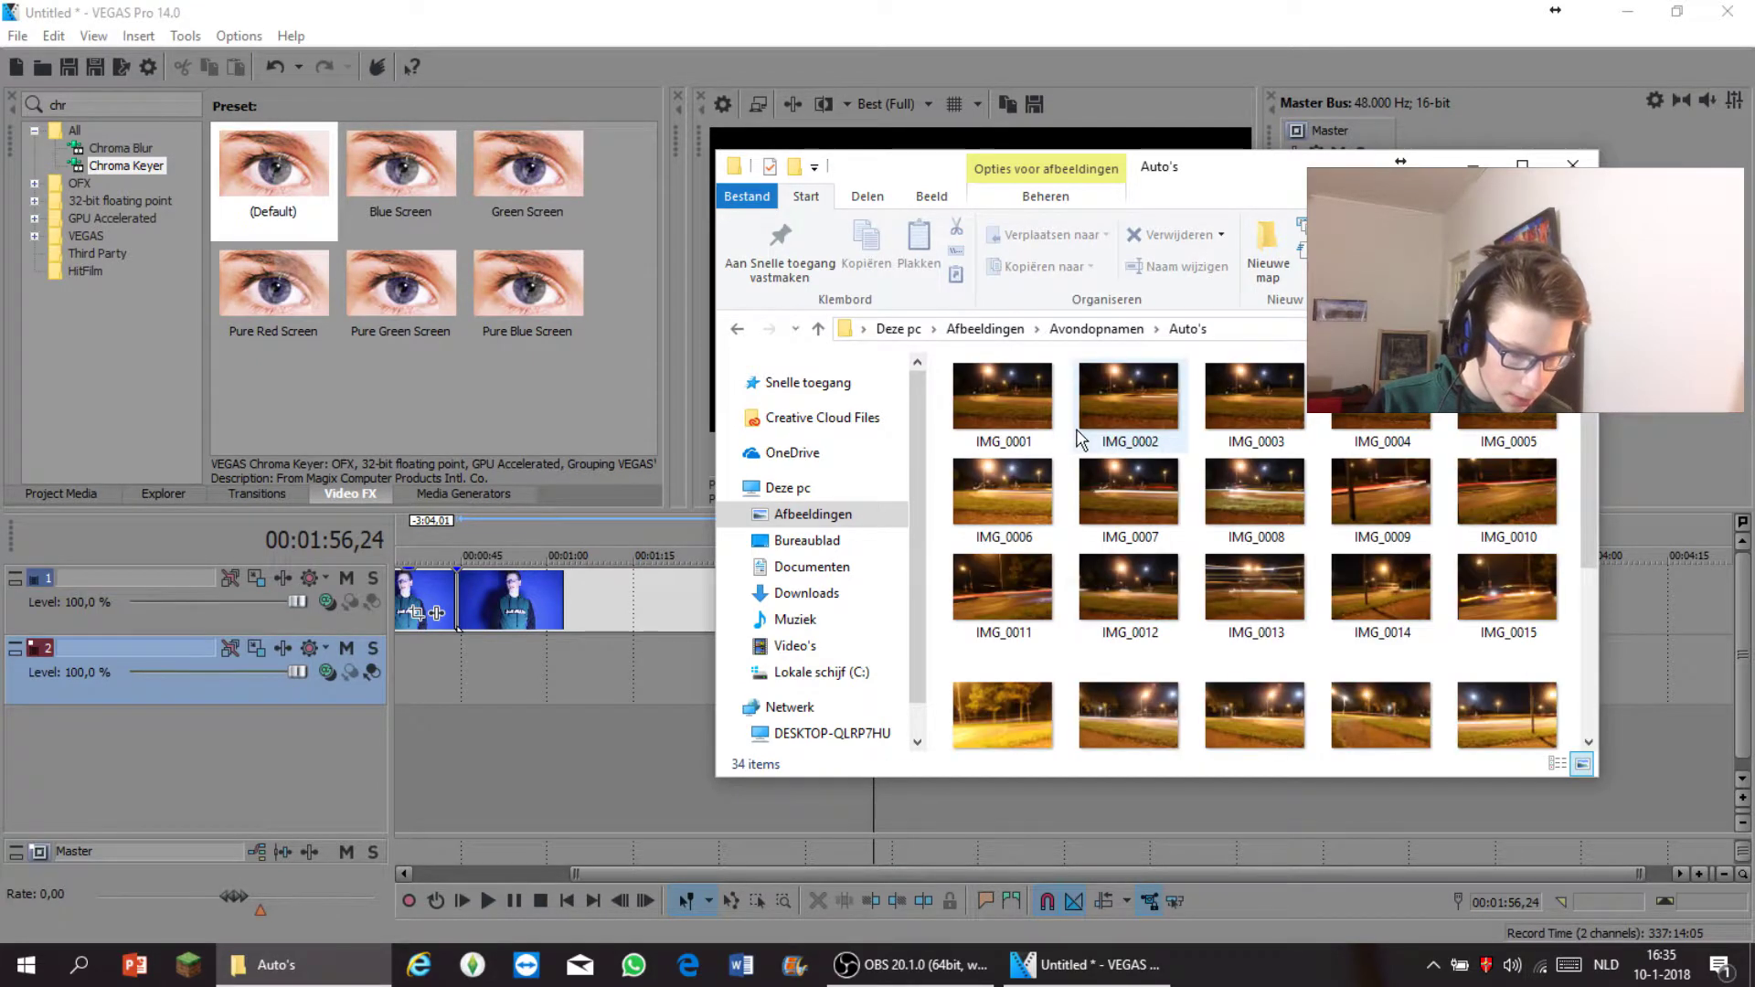
- Place the photo IMG_0027 on track 2 at the start of the second video clip and stretch it to that clip's end
{"action": "scroll", "coordinate": [1081, 440], "scroll_direction": "down", "scroll_amount": 3}
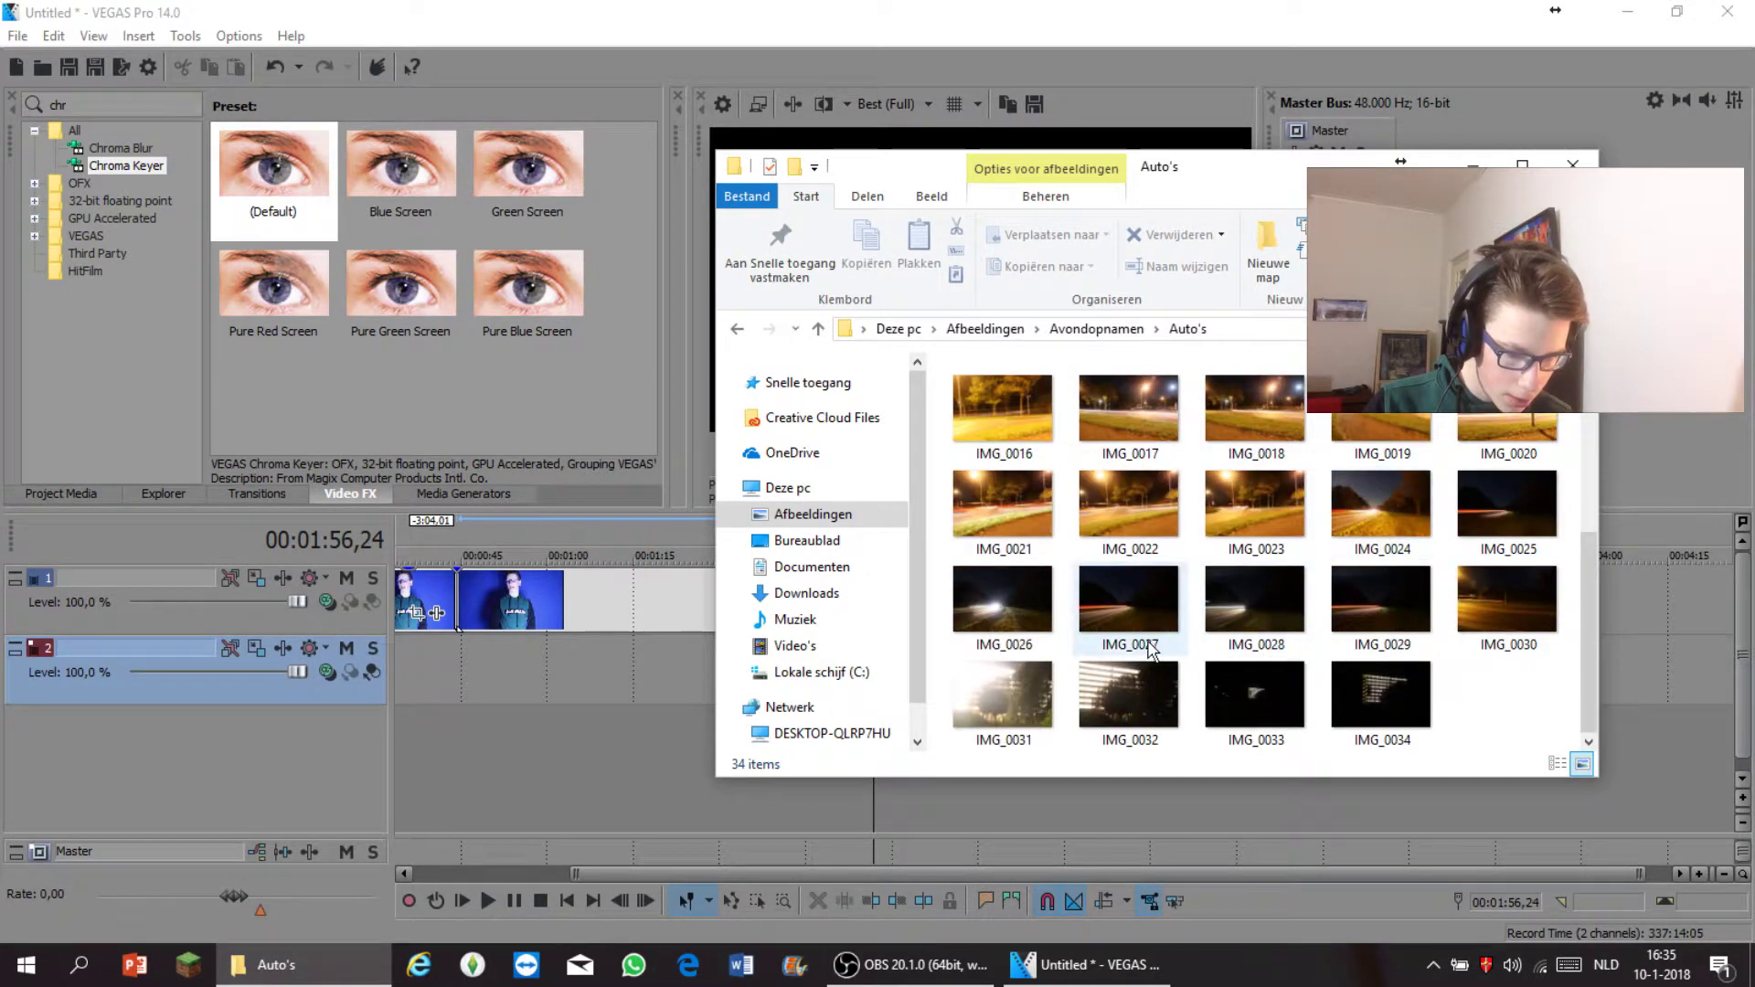
{"action": "left_click_drag", "start_coordinate": [1117, 600], "coordinate": [475, 651]}
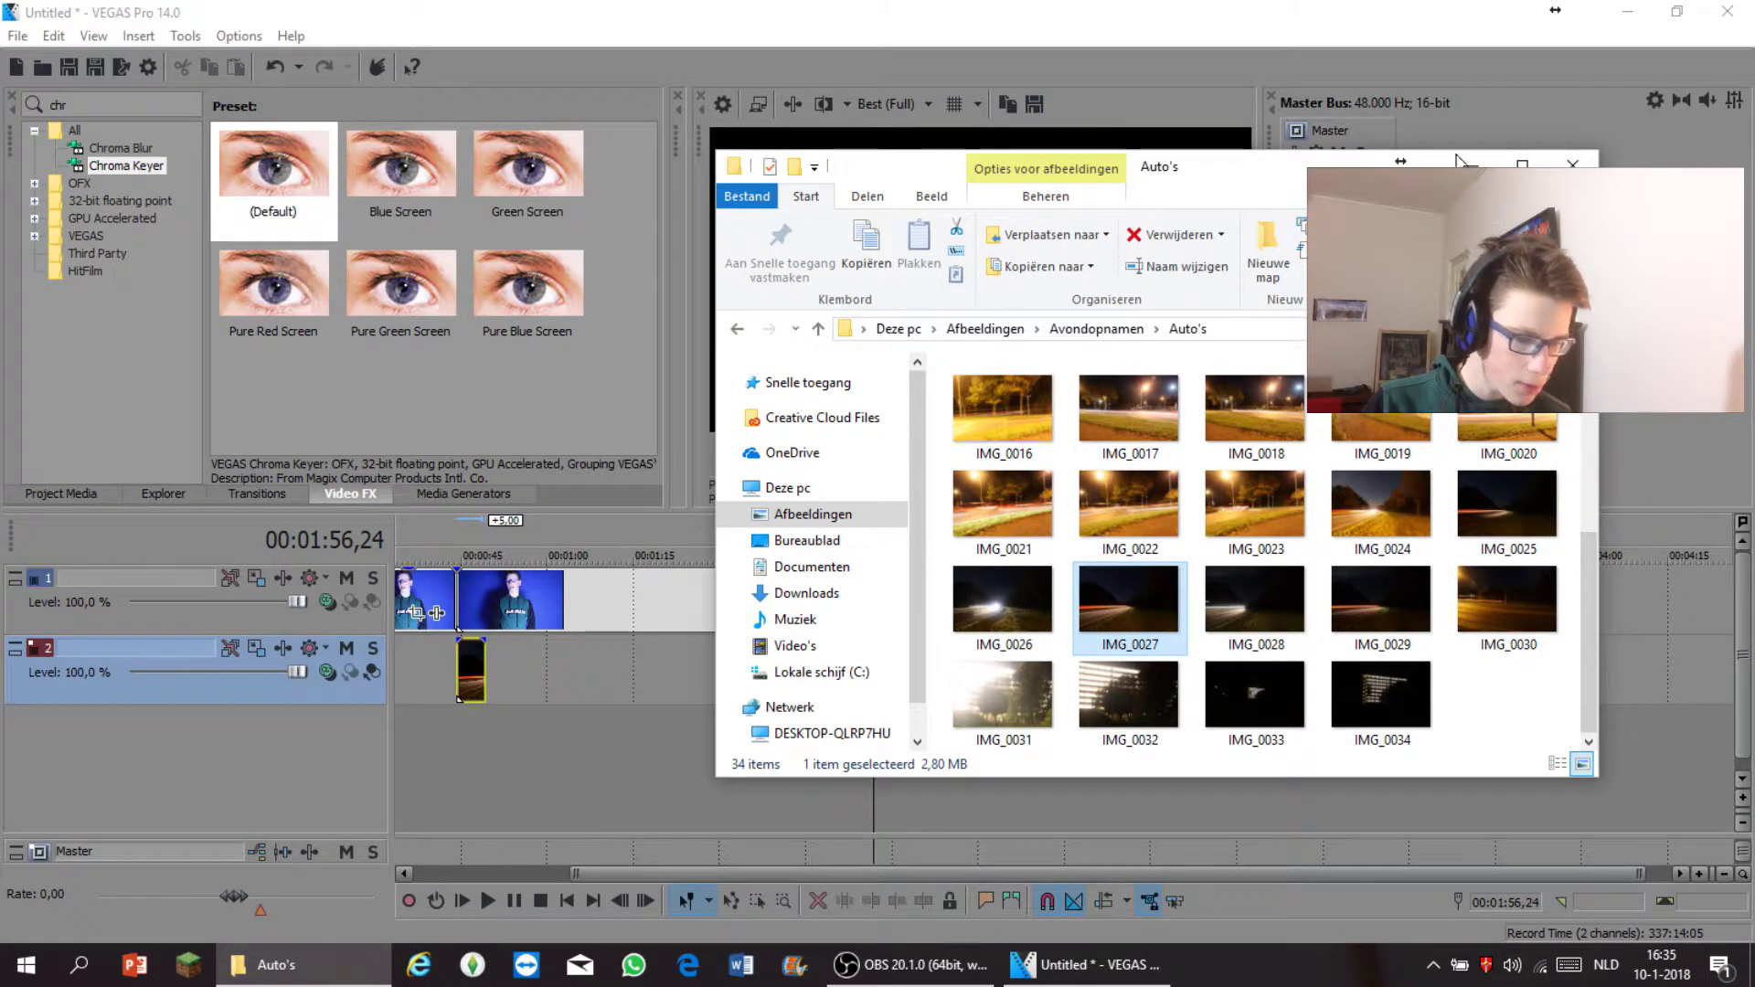
{"action": "left_click", "coordinate": [1573, 164]}
{"action": "left_click_drag", "start_coordinate": [485, 666], "coordinate": [1513, 684]}
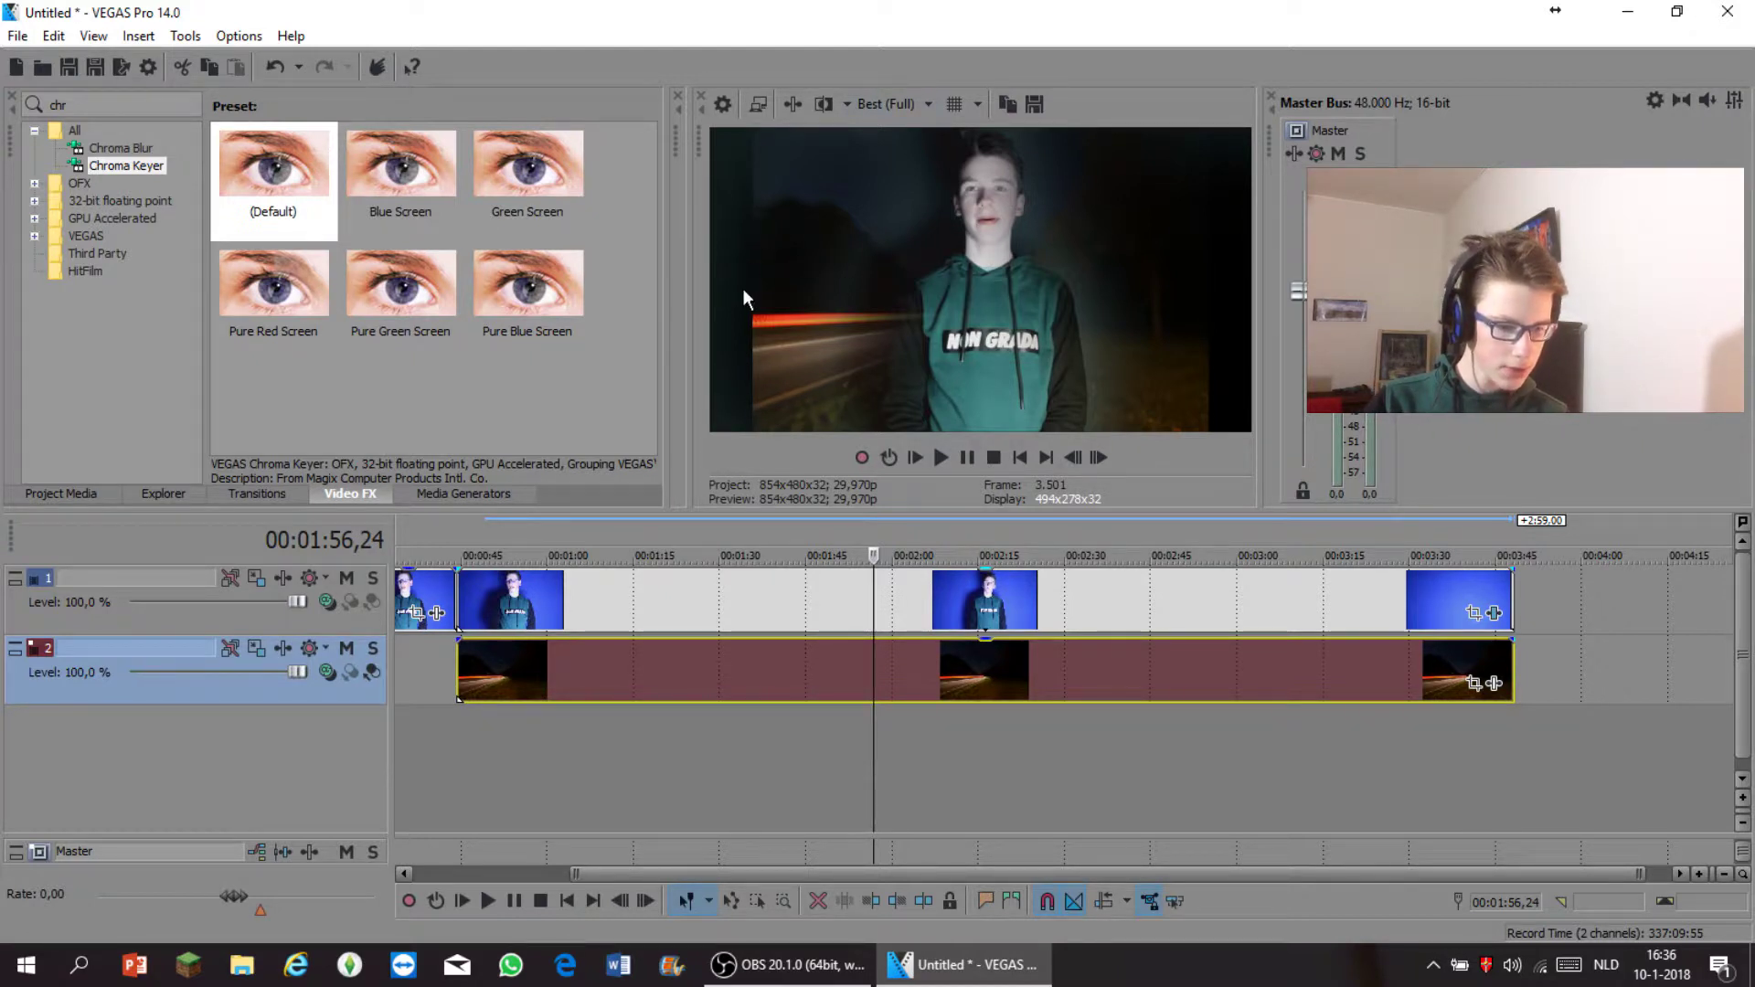
- Enlarge the track 2 photo to about 1.291,60 by 725,96 in Track Motion, shift it to X -106,32, Y 18,76, and close the window
{"action": "left_click", "coordinate": [262, 649]}
{"action": "left_click_drag", "start_coordinate": [941, 196], "coordinate": [857, 430]}
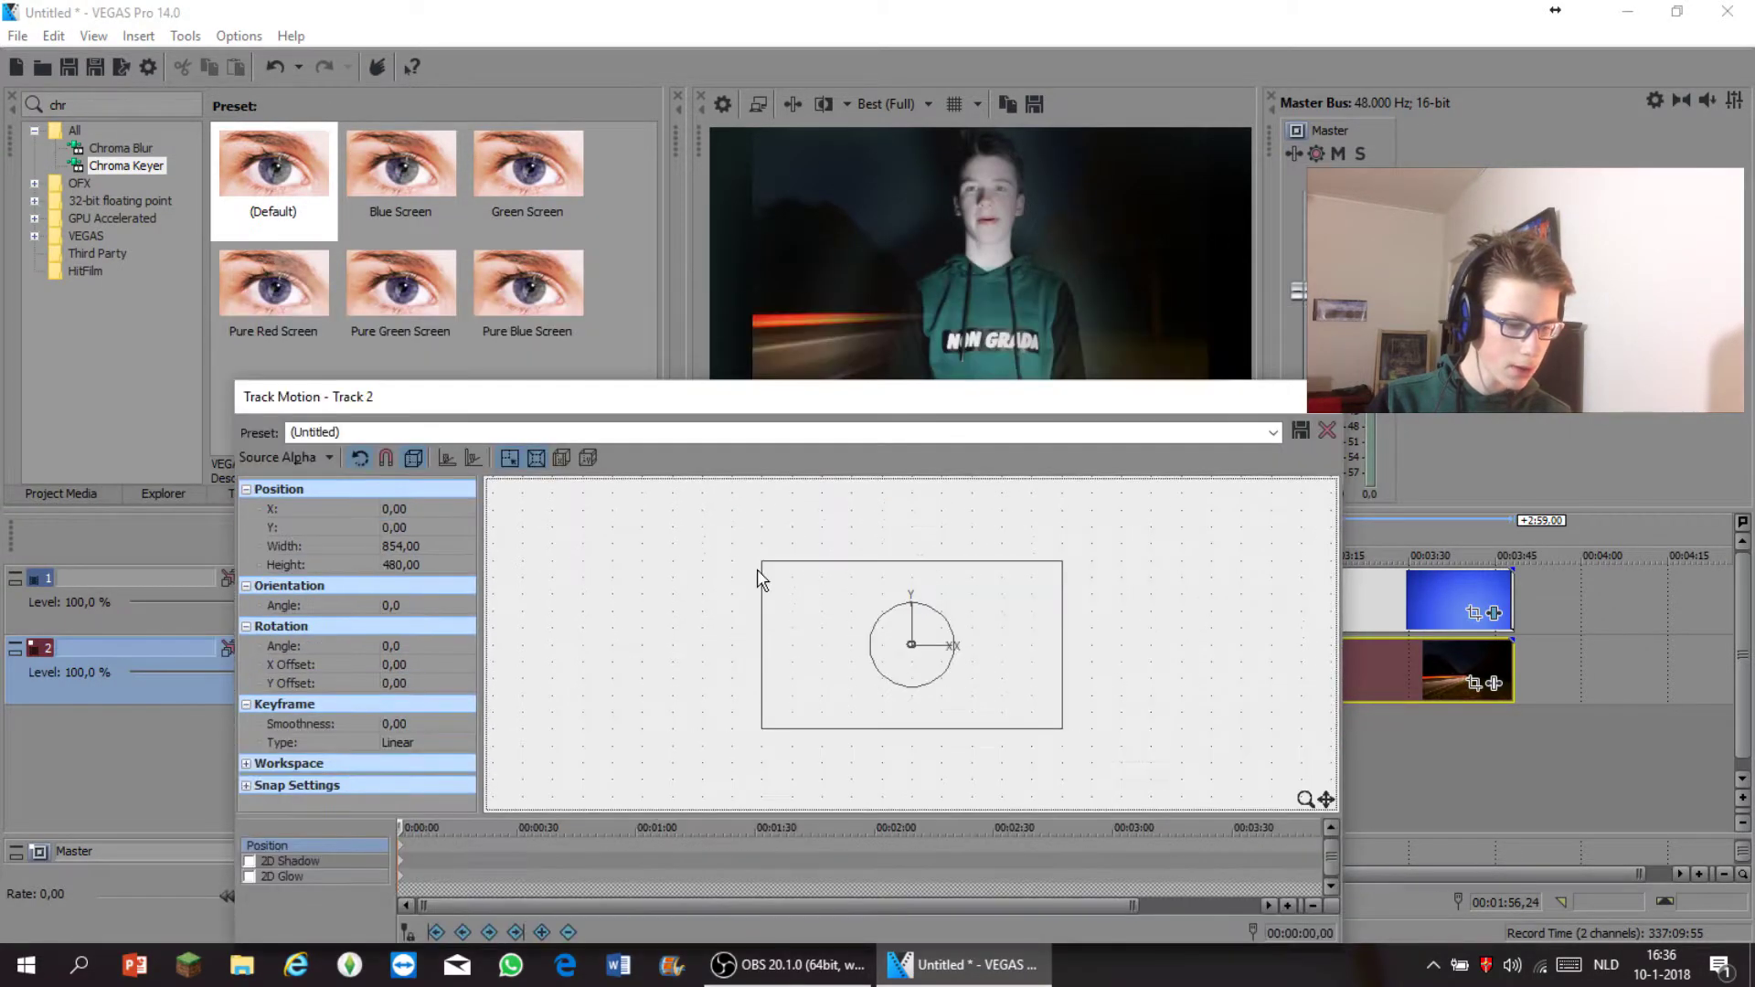
{"action": "left_click_drag", "start_coordinate": [760, 566], "coordinate": [737, 547]}
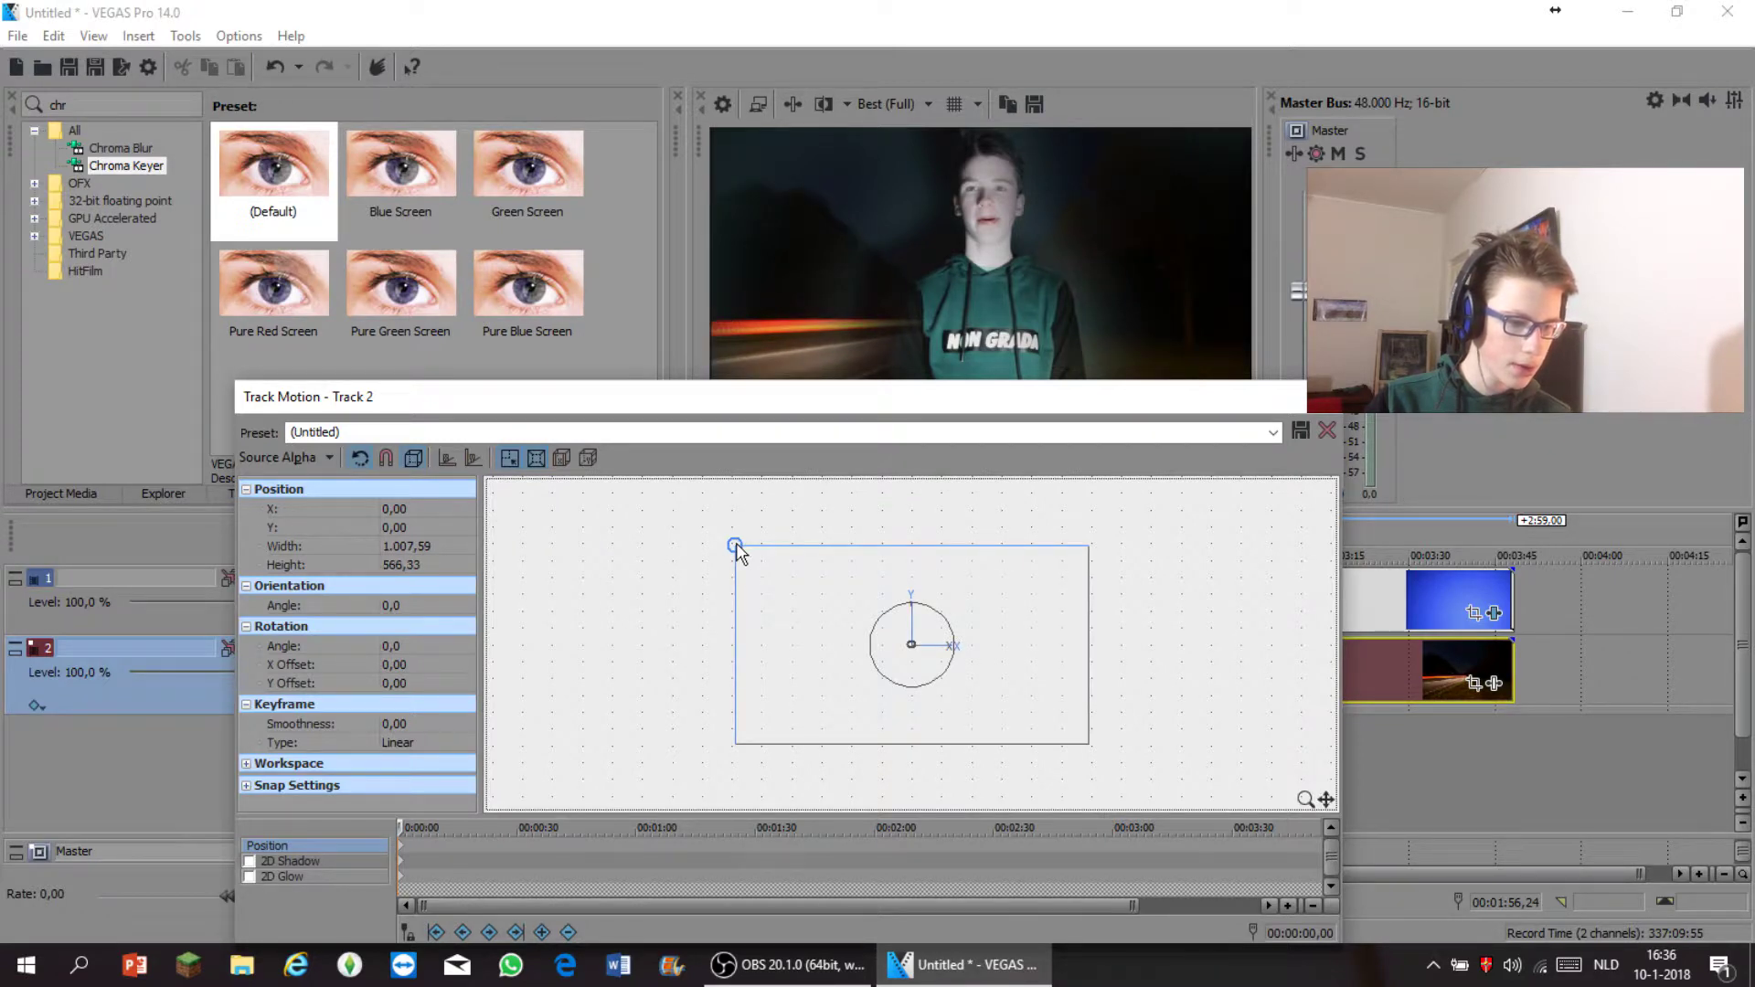
{"action": "left_click_drag", "start_coordinate": [810, 402], "coordinate": [833, 490]}
{"action": "left_click_drag", "start_coordinate": [837, 673], "coordinate": [804, 662]}
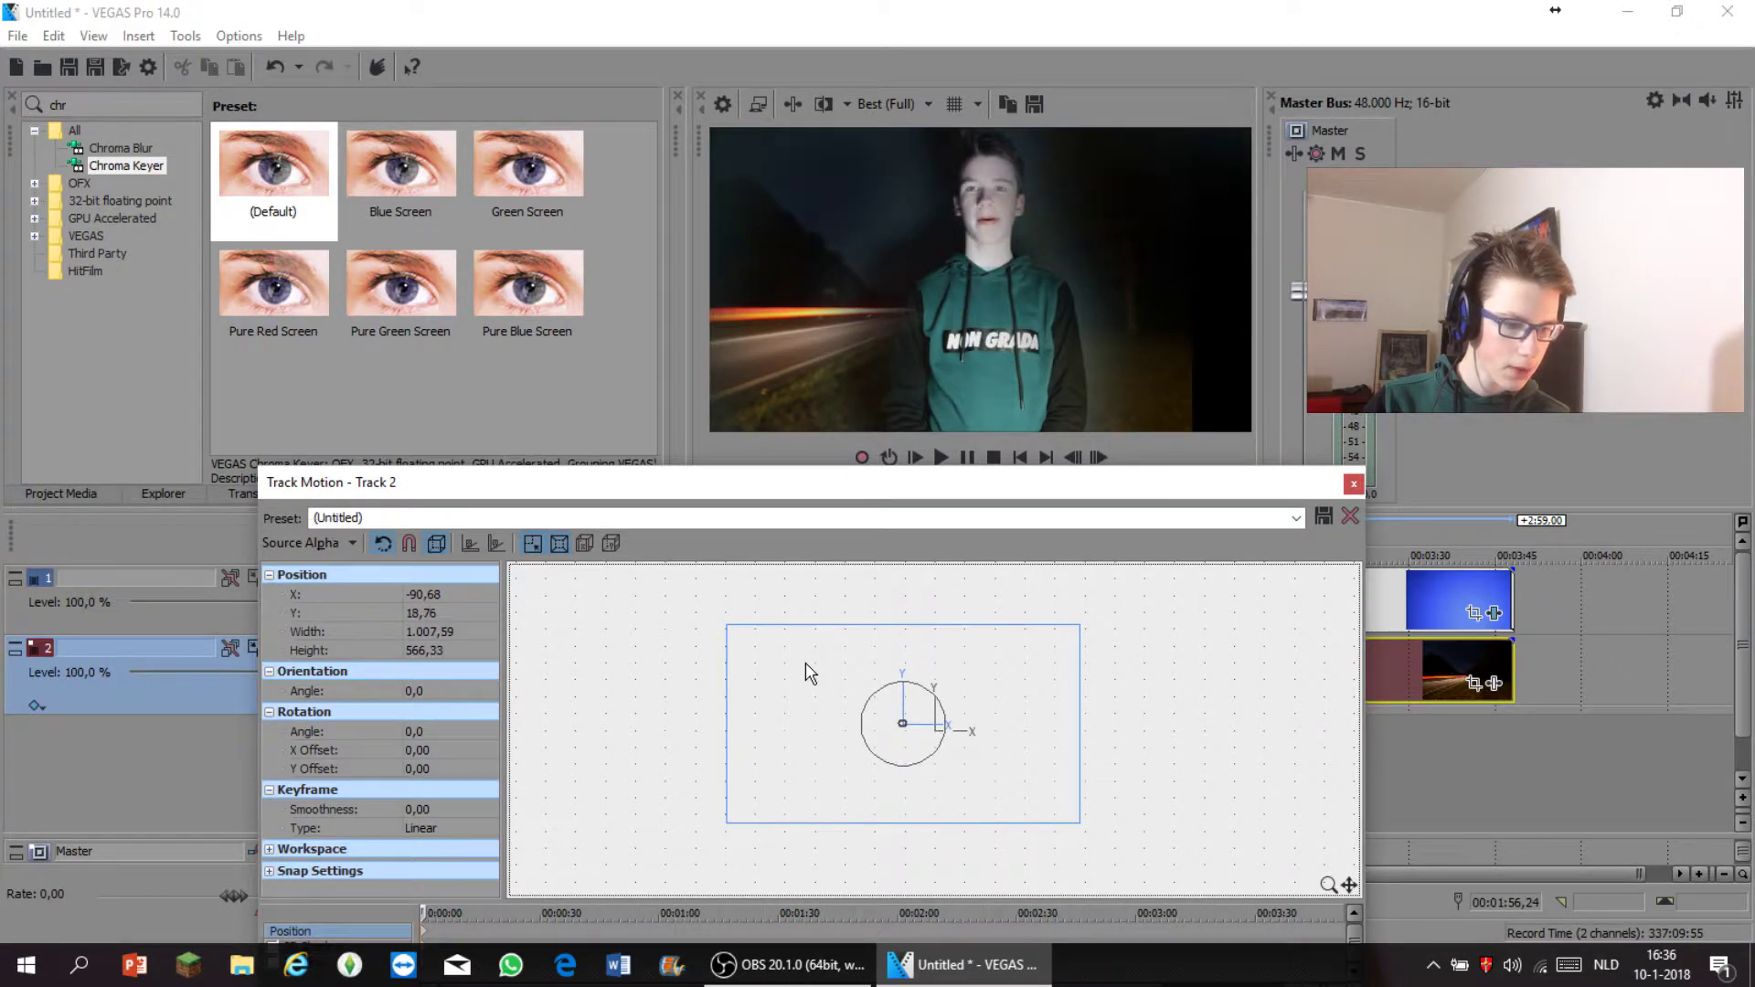
{"action": "left_click_drag", "start_coordinate": [1080, 625], "coordinate": [1133, 615]}
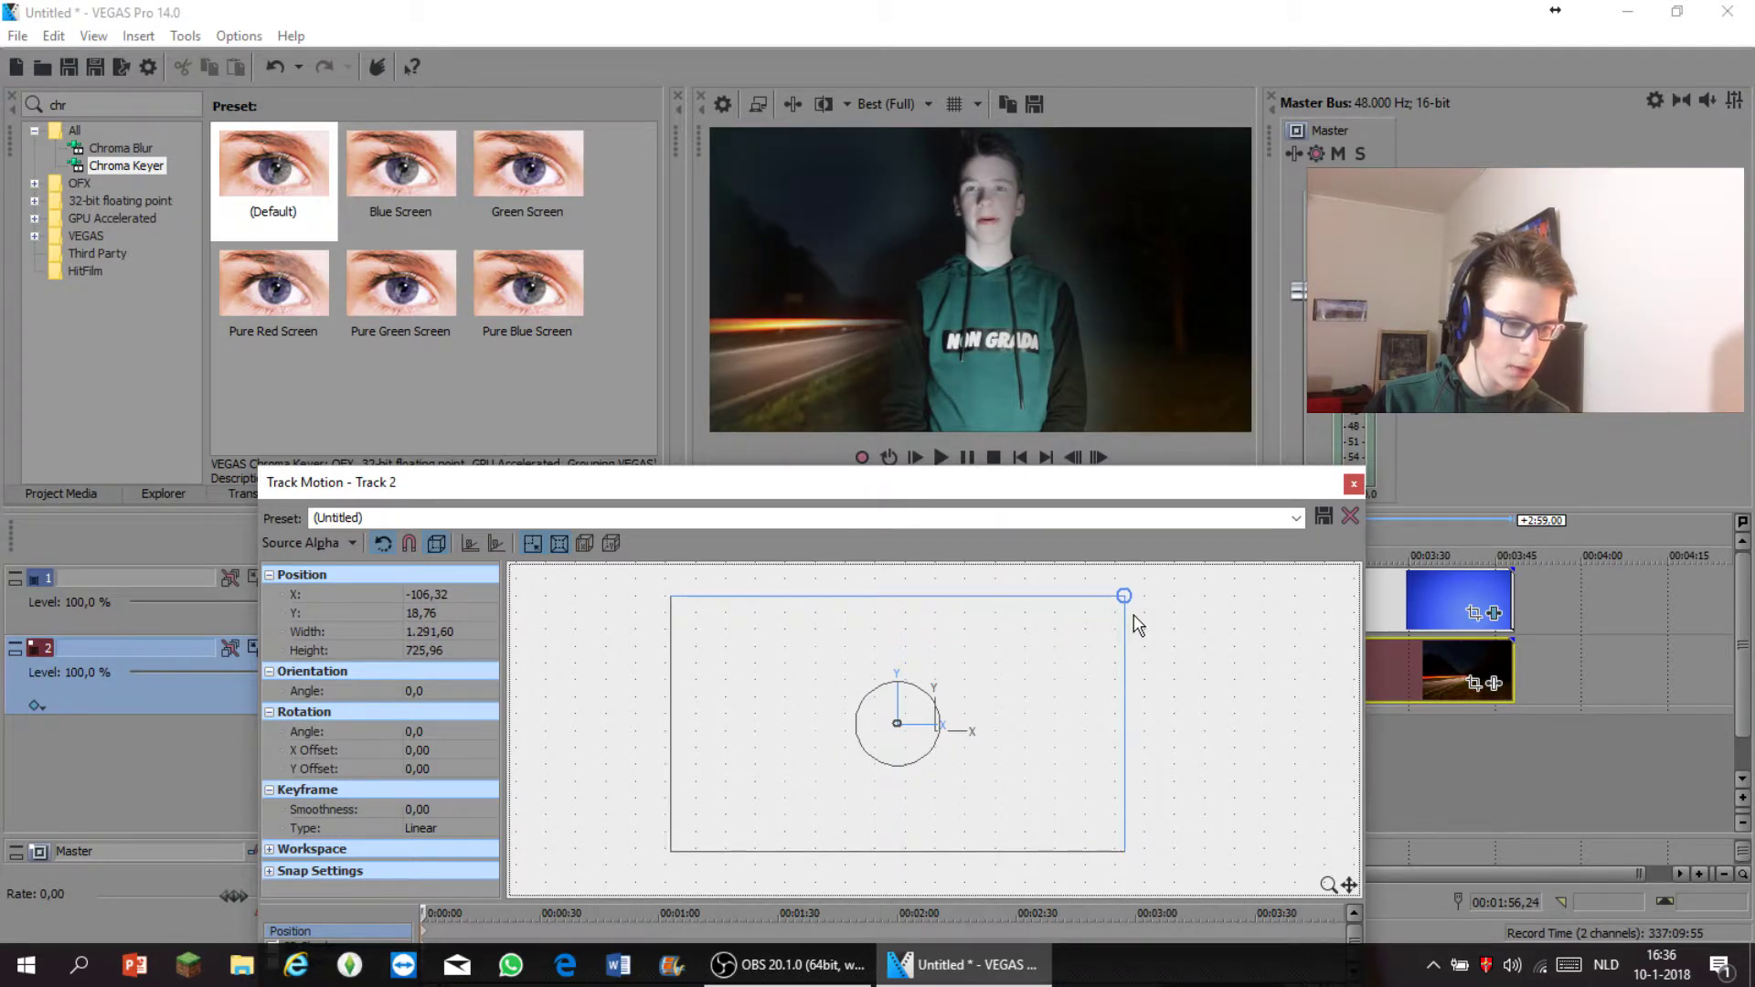
{"action": "key", "text": "Escape"}
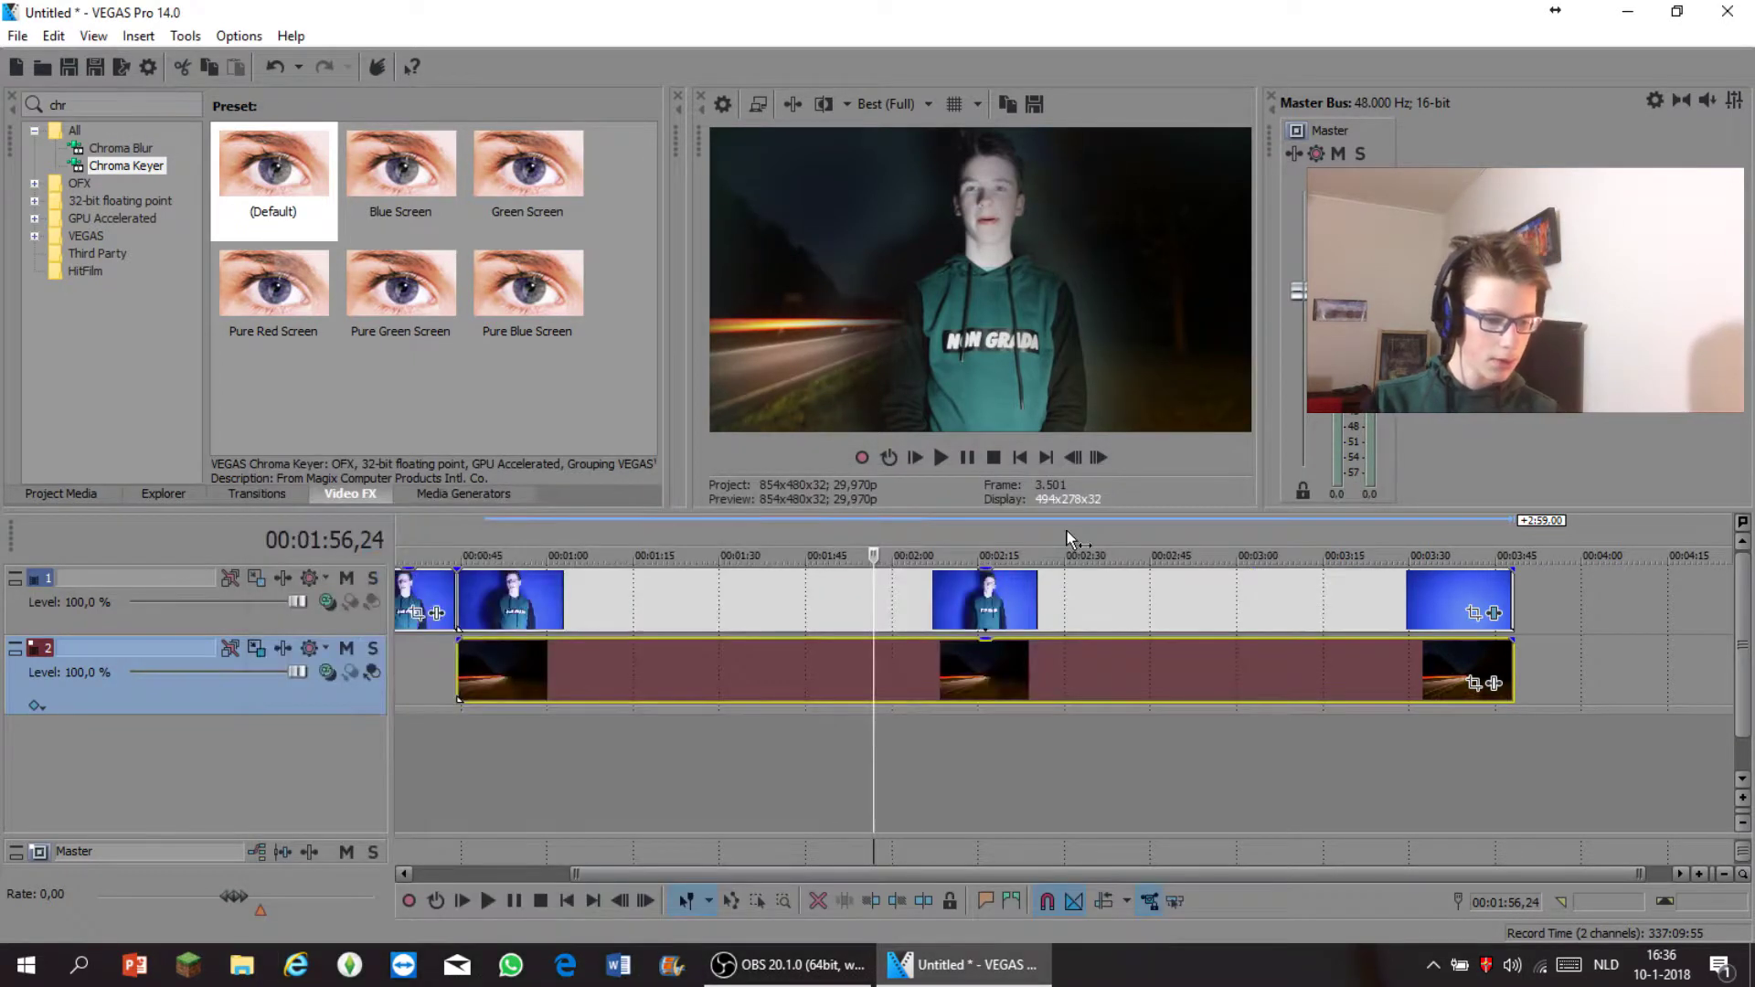
- Preview a few seconds of the keyed clip over the photo background from the start of the second clip
{"action": "left_click", "coordinate": [467, 667]}
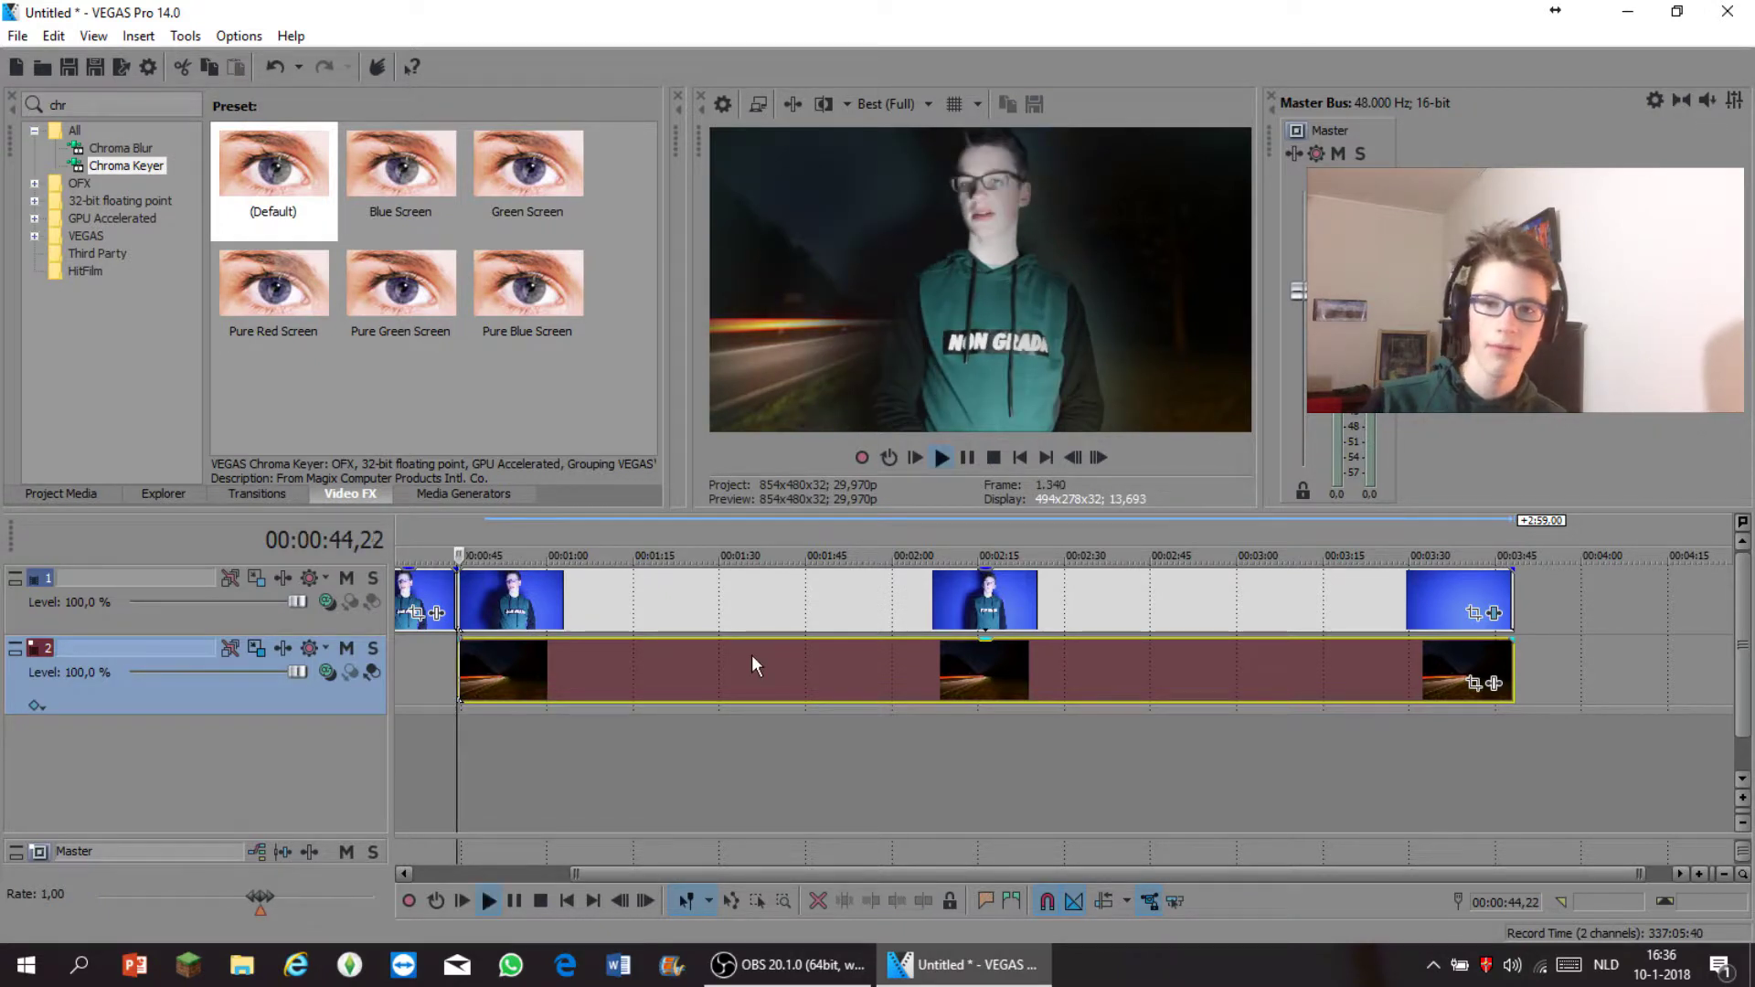
{"action": "key", "text": "space"}
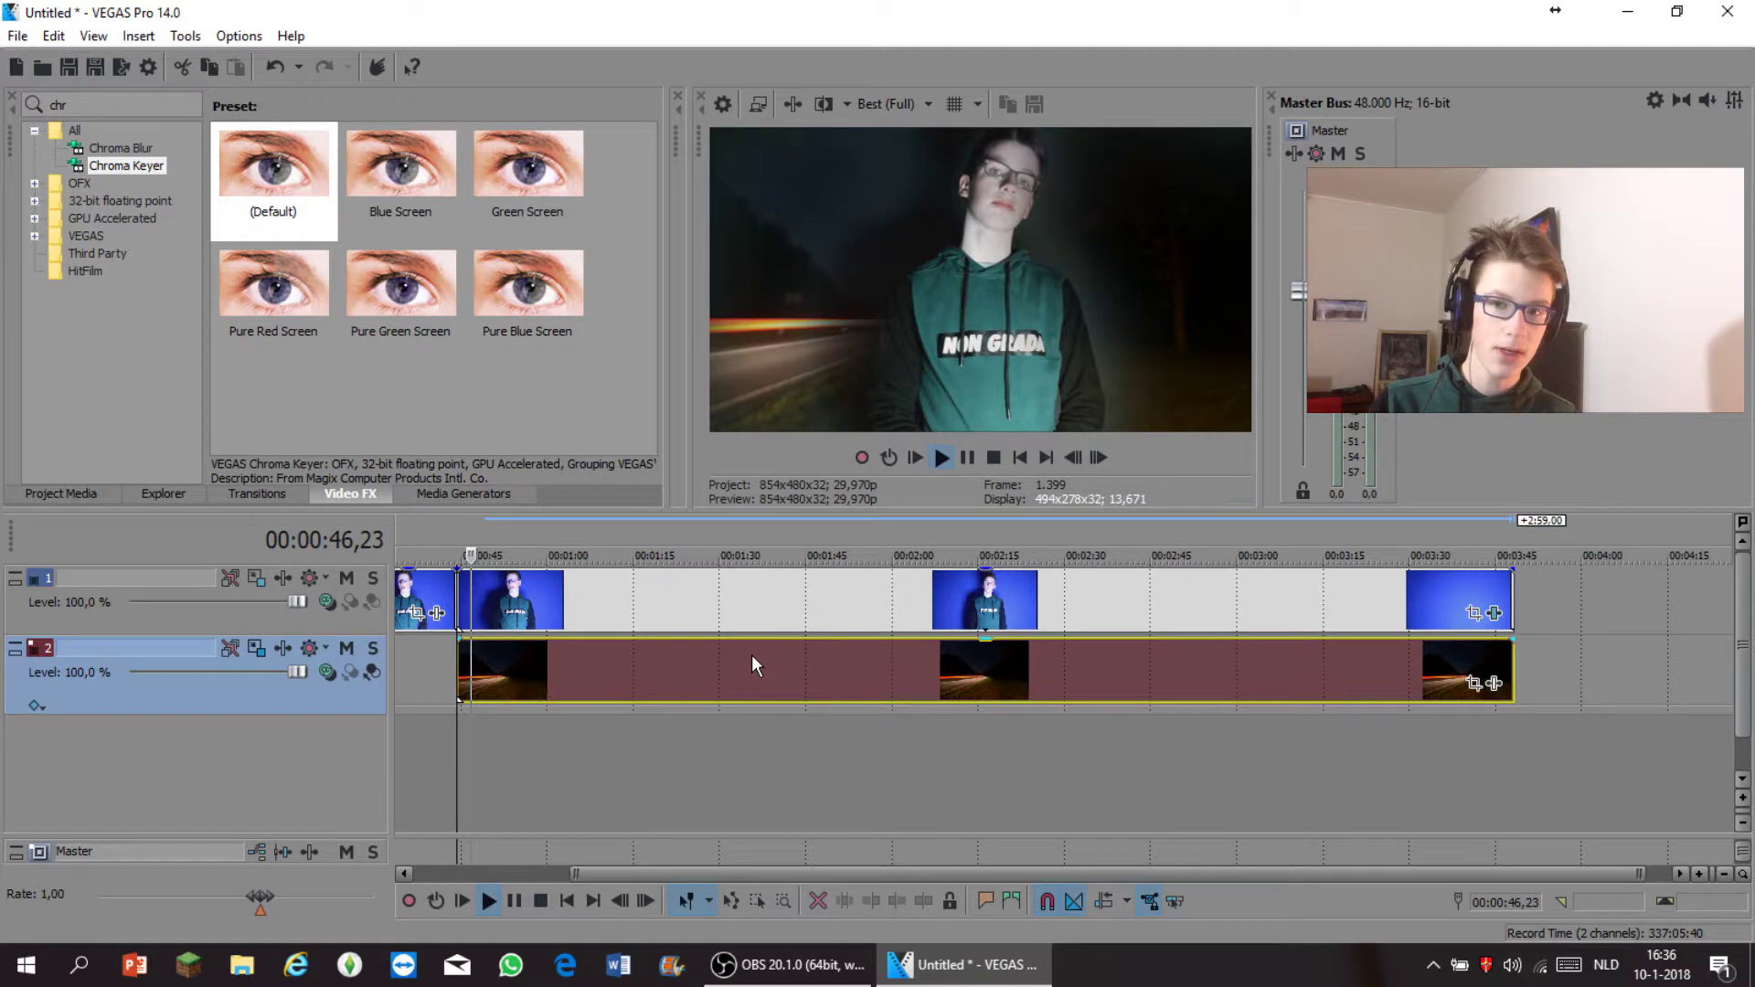
{"action": "left_click", "coordinate": [765, 656]}
- Replace the photo on track 2 with the video KanaalTrailer.mp4 at the second clip's start and delete the video's audio track
{"action": "left_click", "coordinate": [552, 674]}
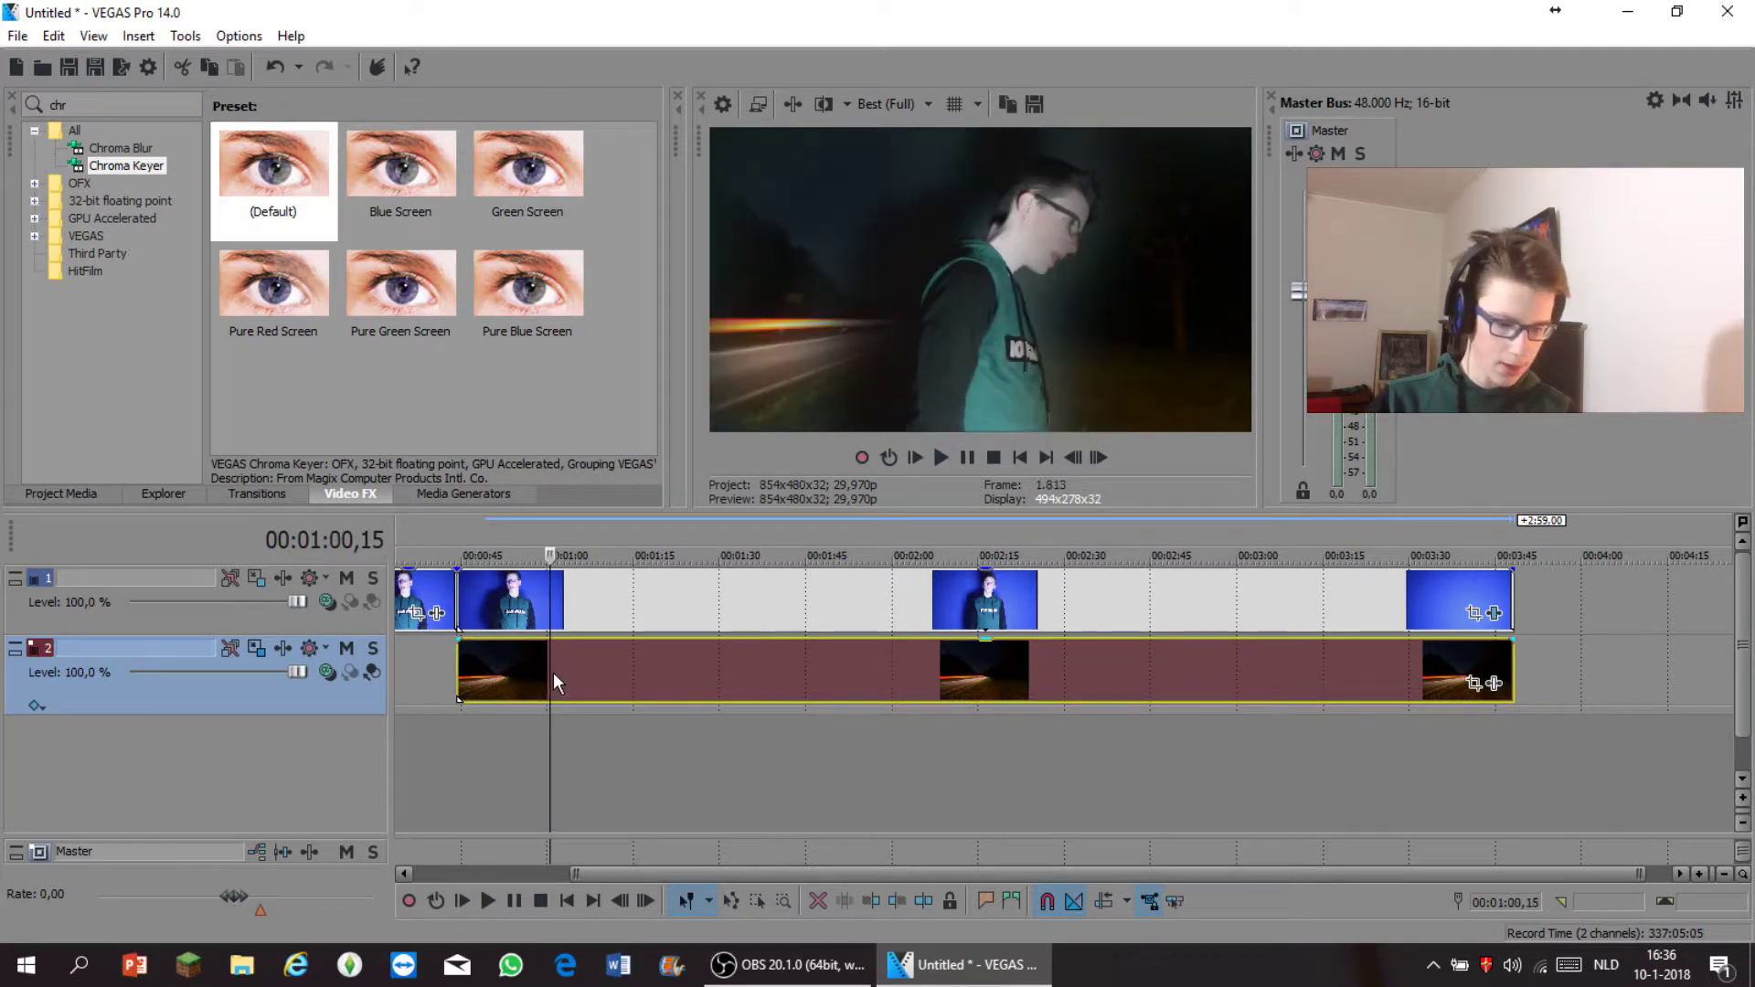
{"action": "key", "text": "Delete"}
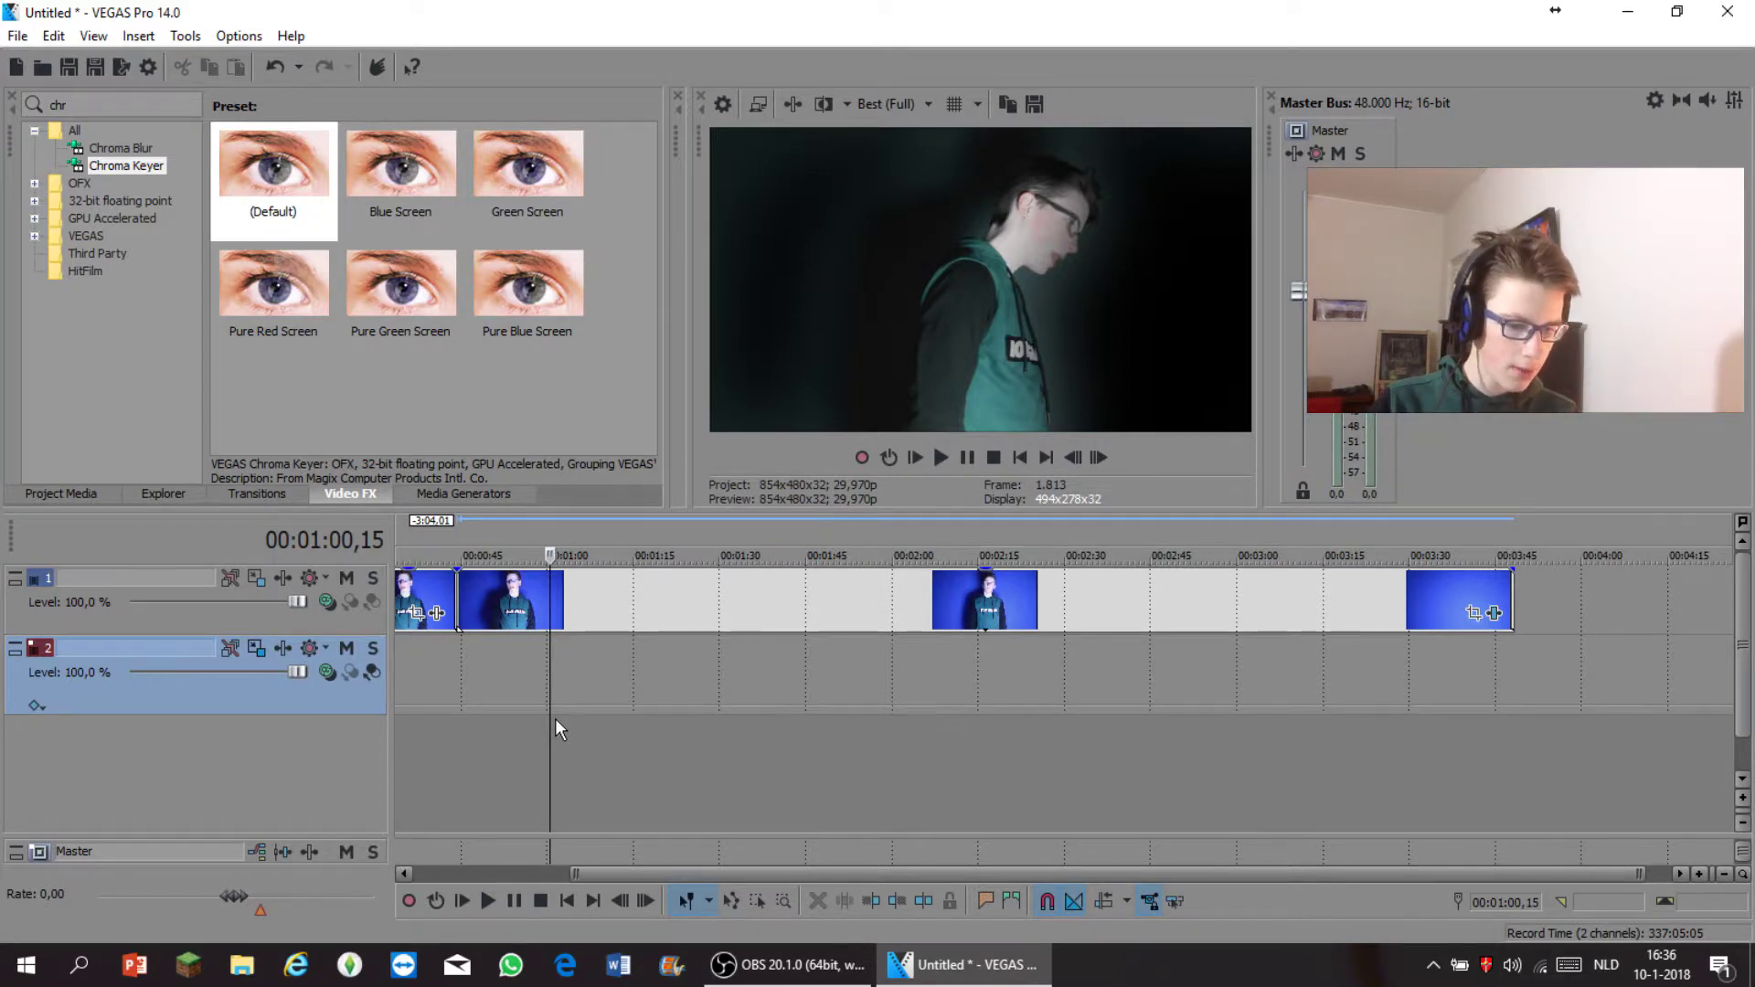
{"action": "key", "text": "super+e"}
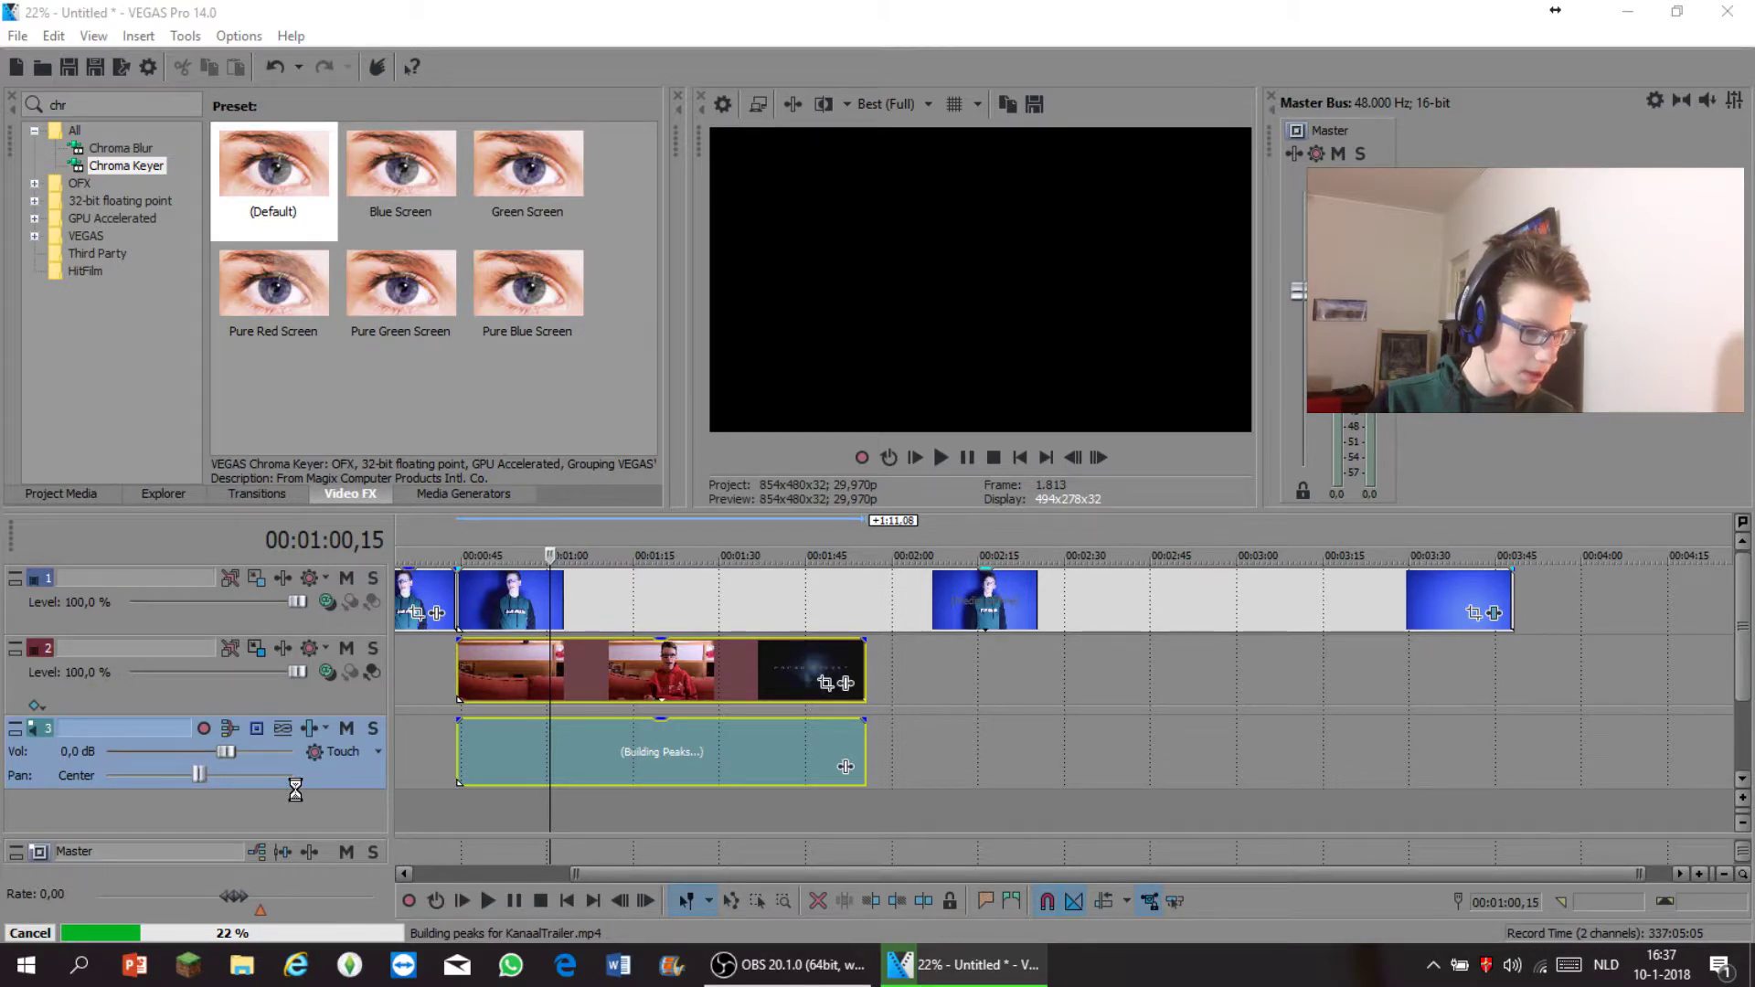
{"action": "key", "text": "Delete"}
- Shrink and recentre track 2 in Track Motion so the background video just fills the preview frame, and close the window
{"action": "left_click", "coordinate": [257, 648]}
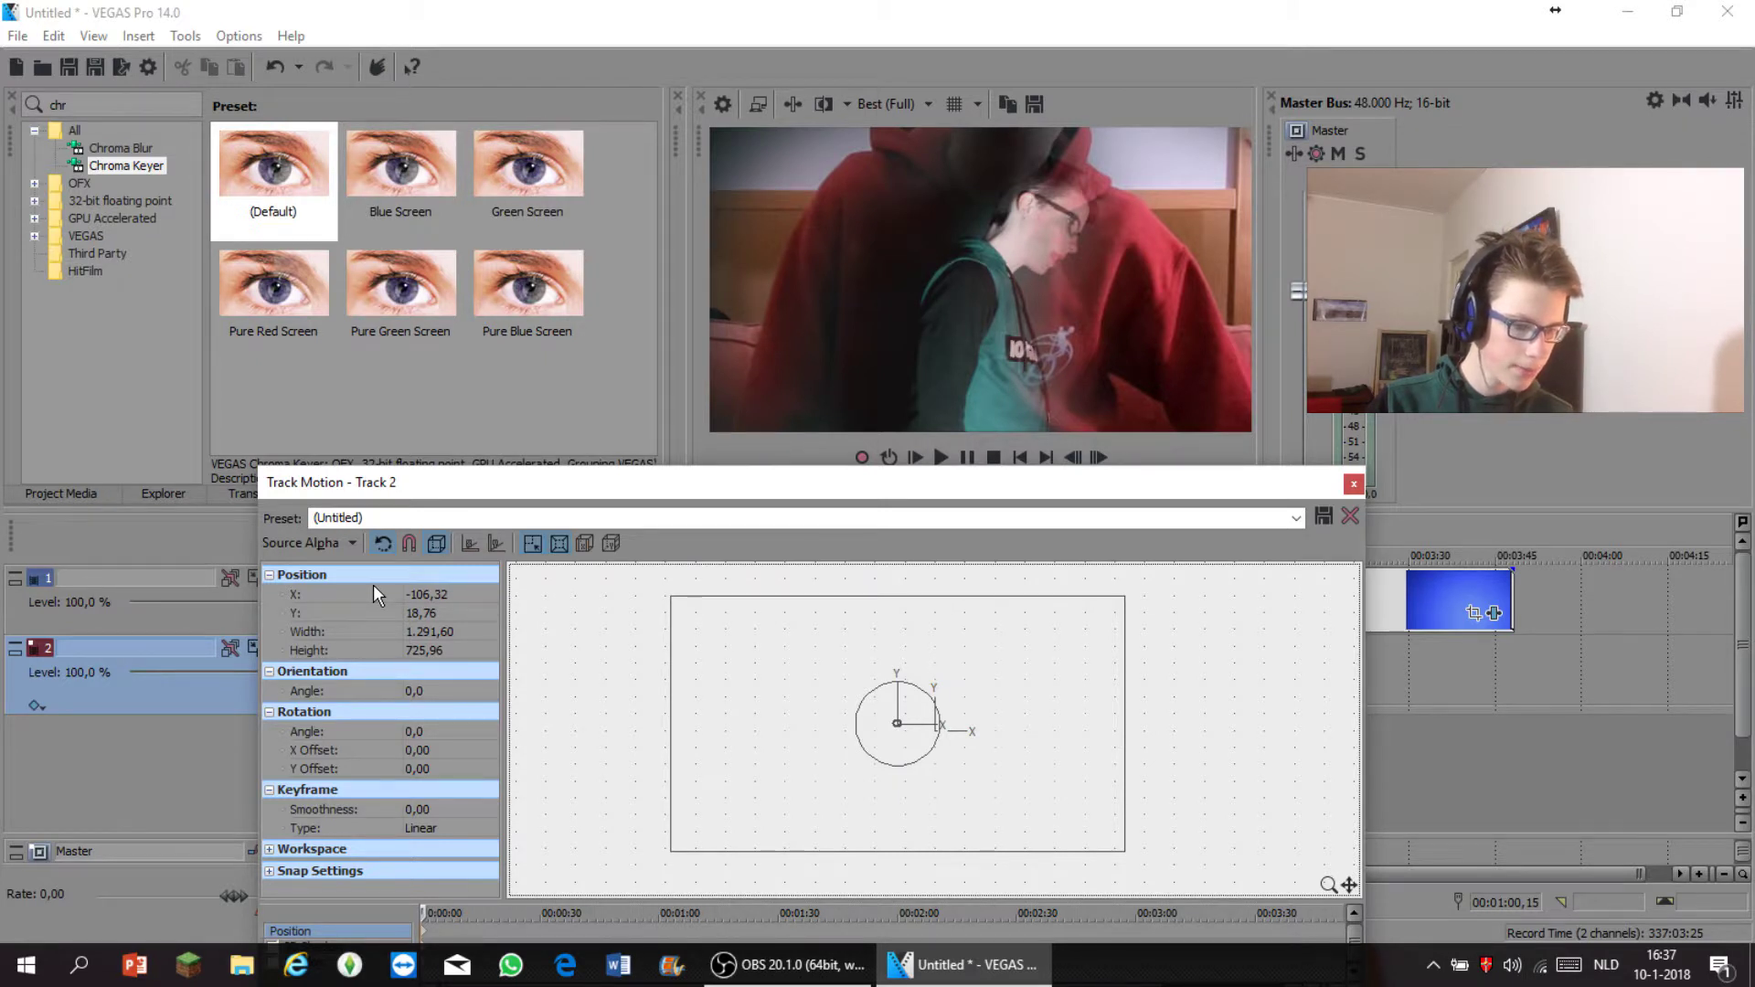
{"action": "left_click_drag", "start_coordinate": [670, 596], "coordinate": [795, 655]}
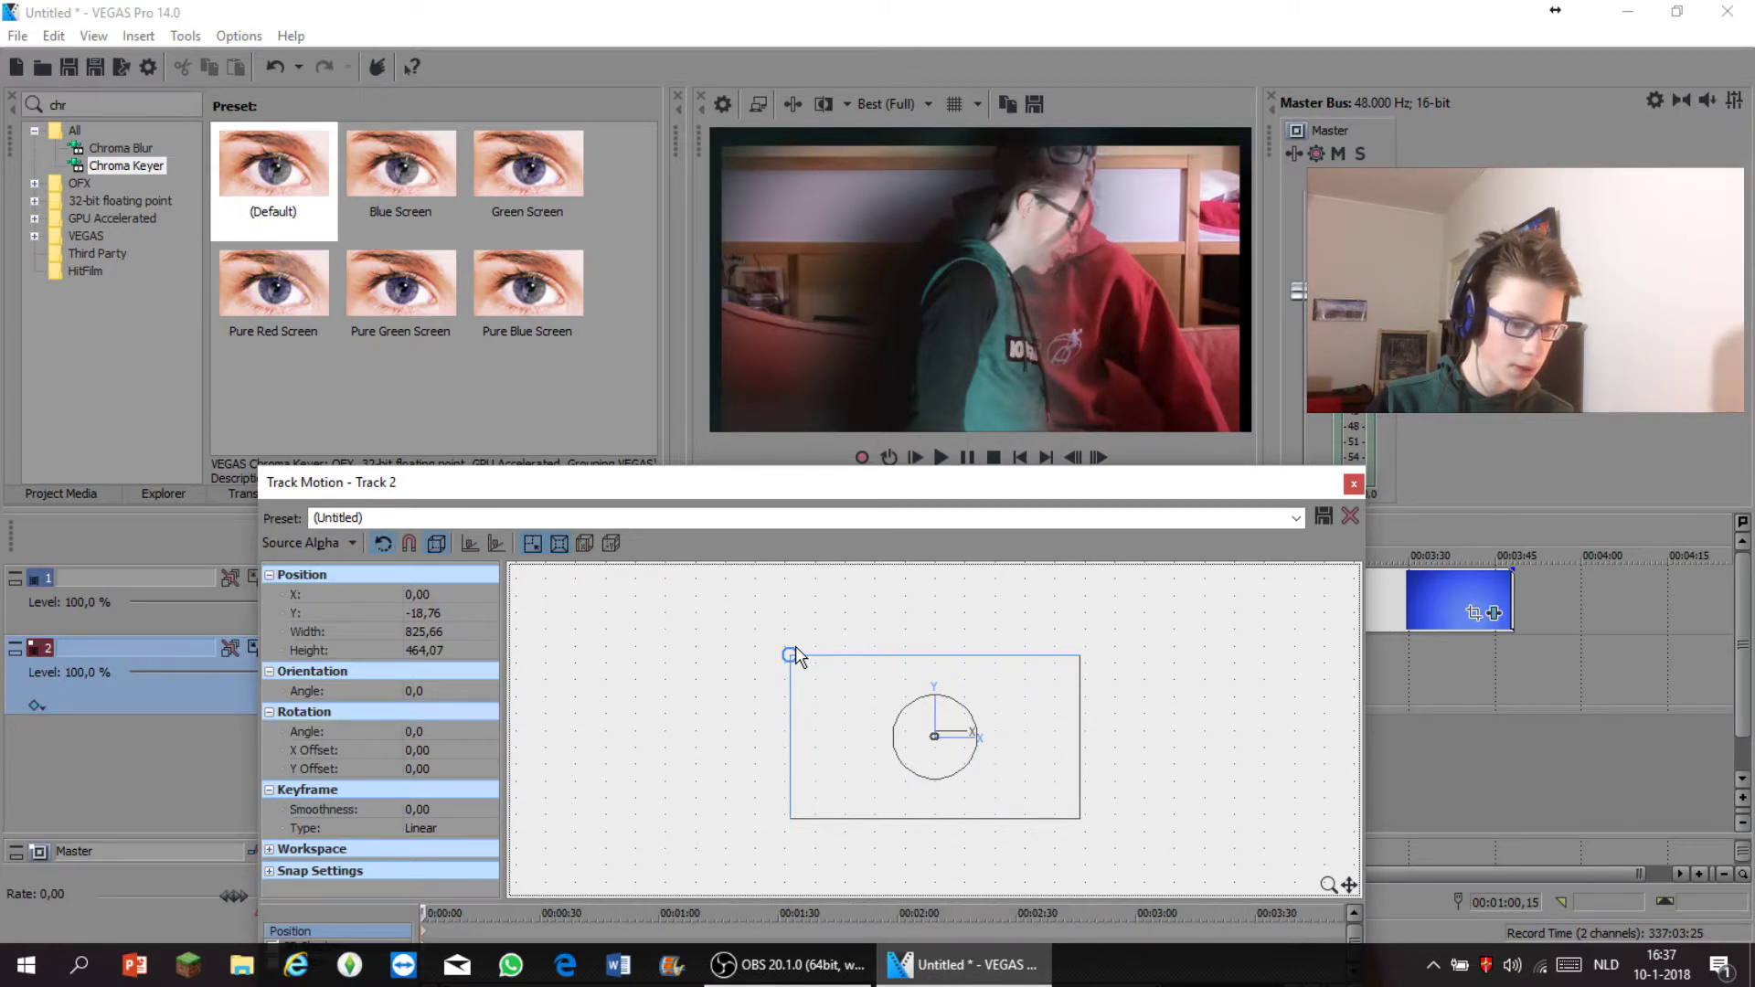
{"action": "left_click_drag", "start_coordinate": [796, 654], "coordinate": [784, 640]}
{"action": "left_click", "coordinate": [1354, 483]}
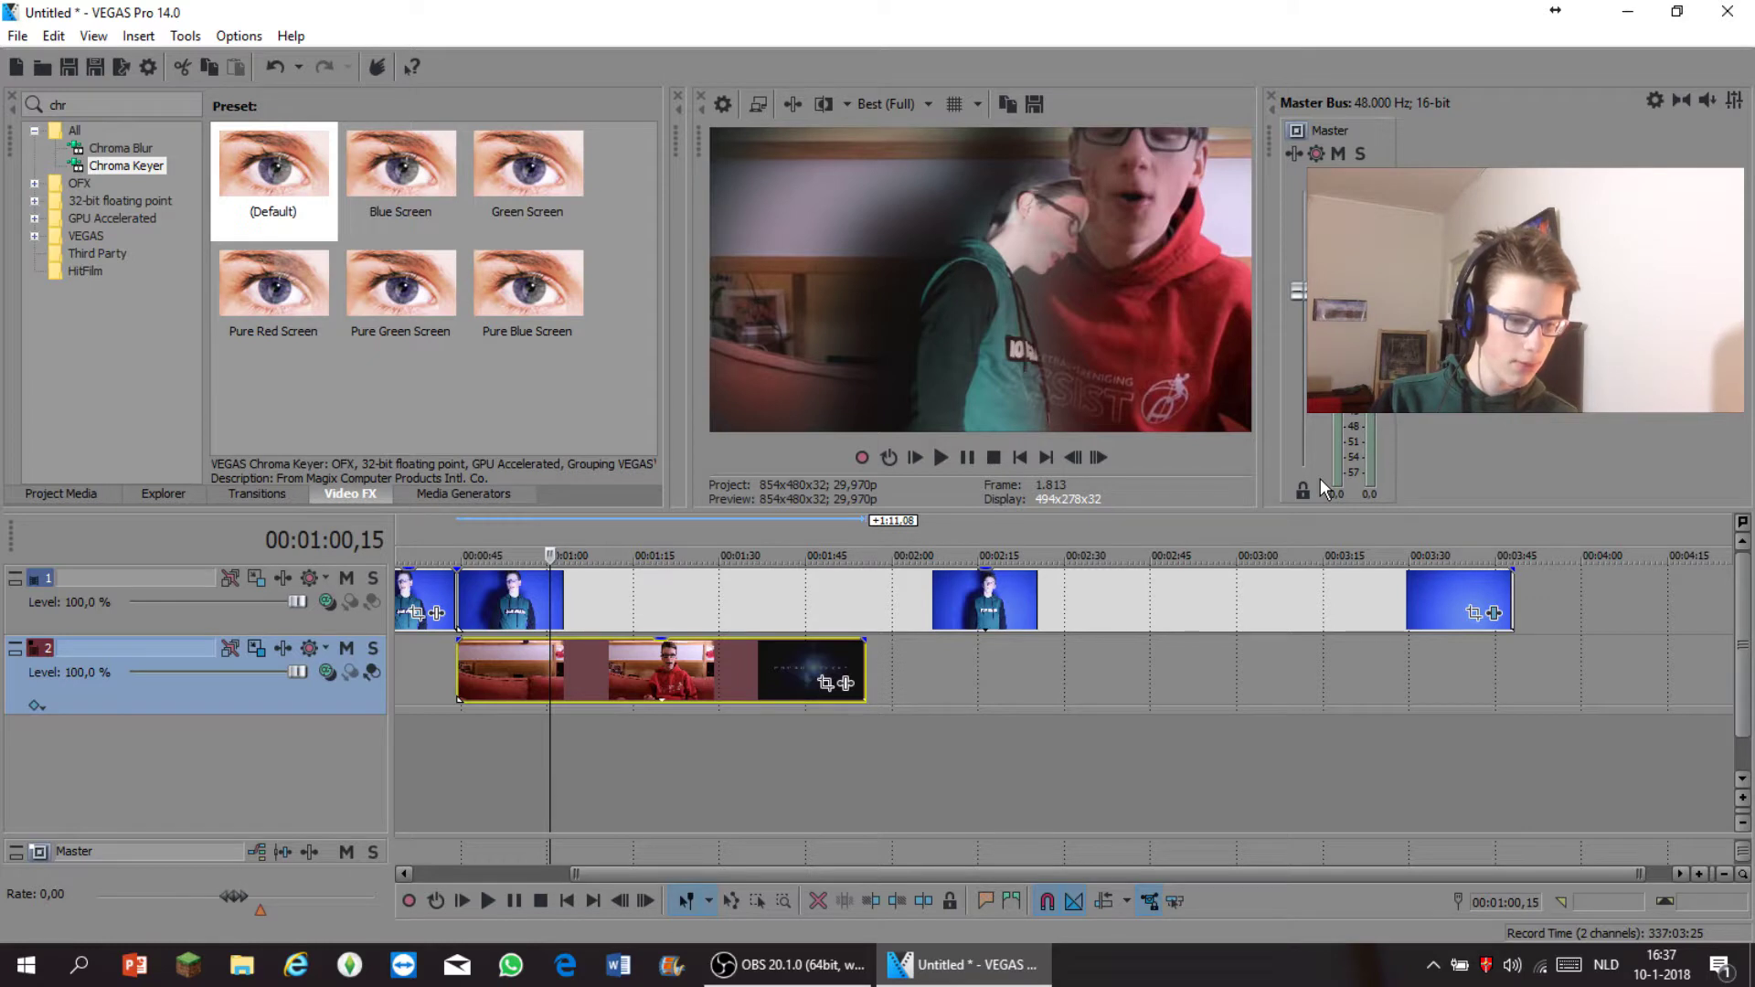
- Compare the Draft (Quarter) and Draft (Full) preview qualities and return the preview to Best (Full)
{"action": "left_click", "coordinate": [925, 104]}
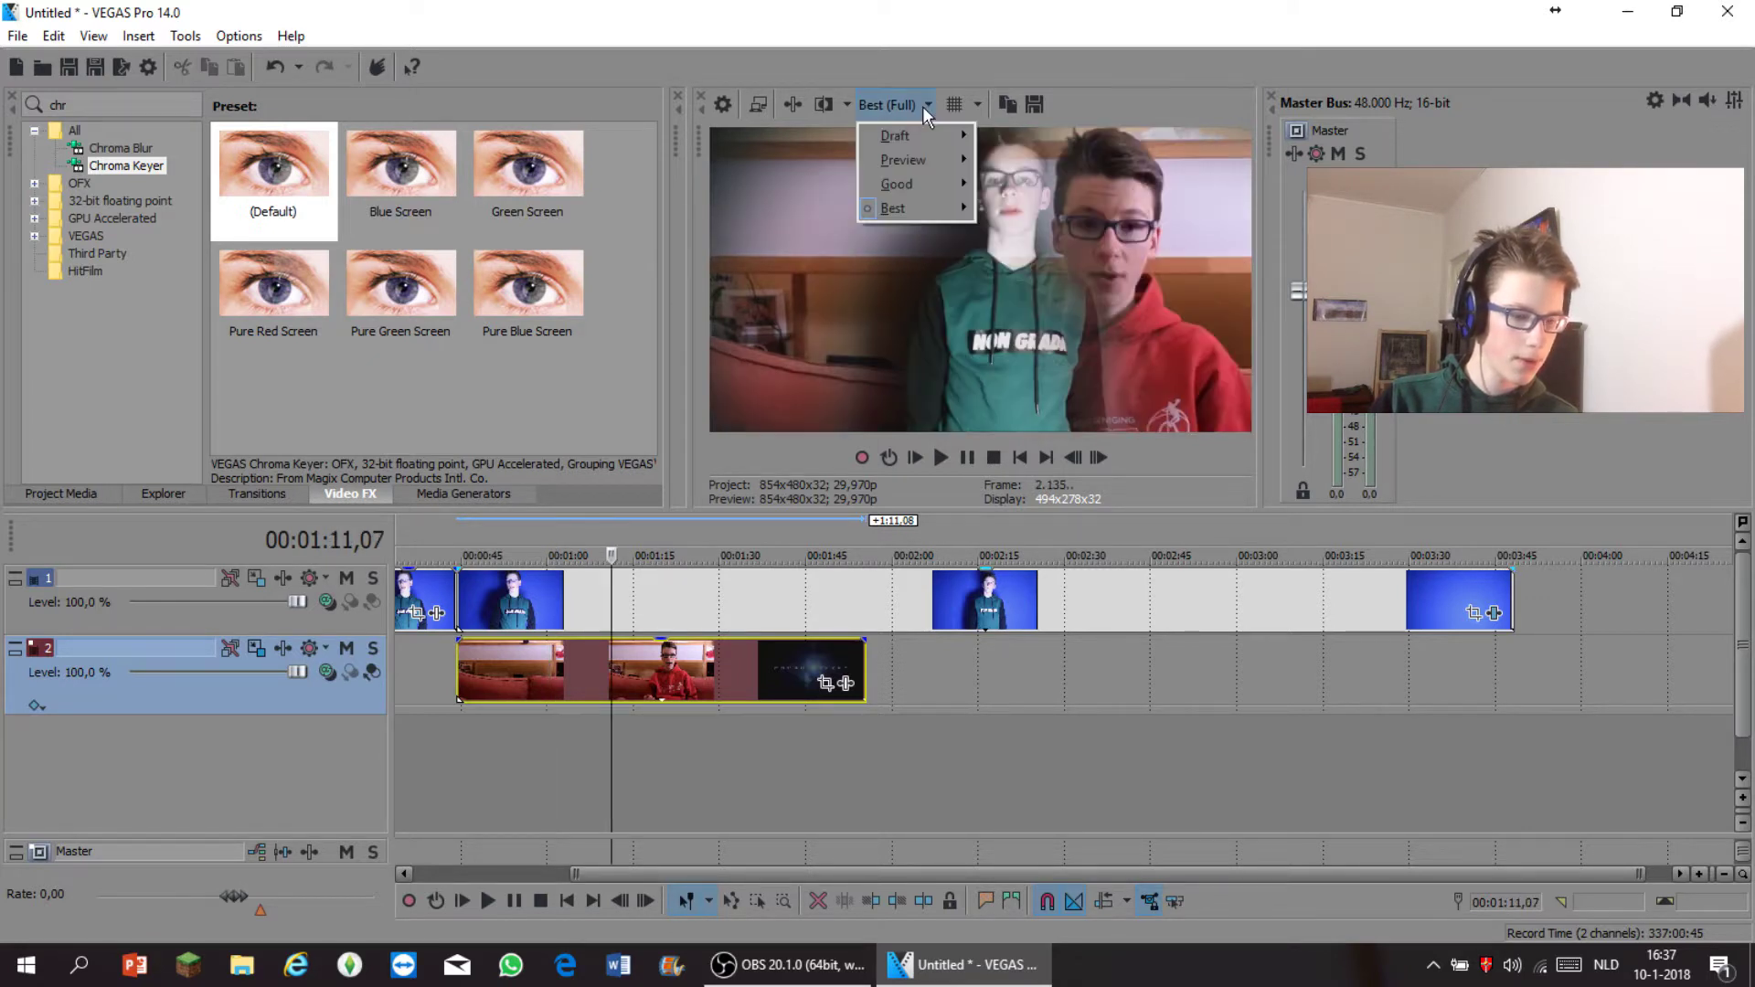
{"action": "mouse_move", "coordinate": [915, 136]}
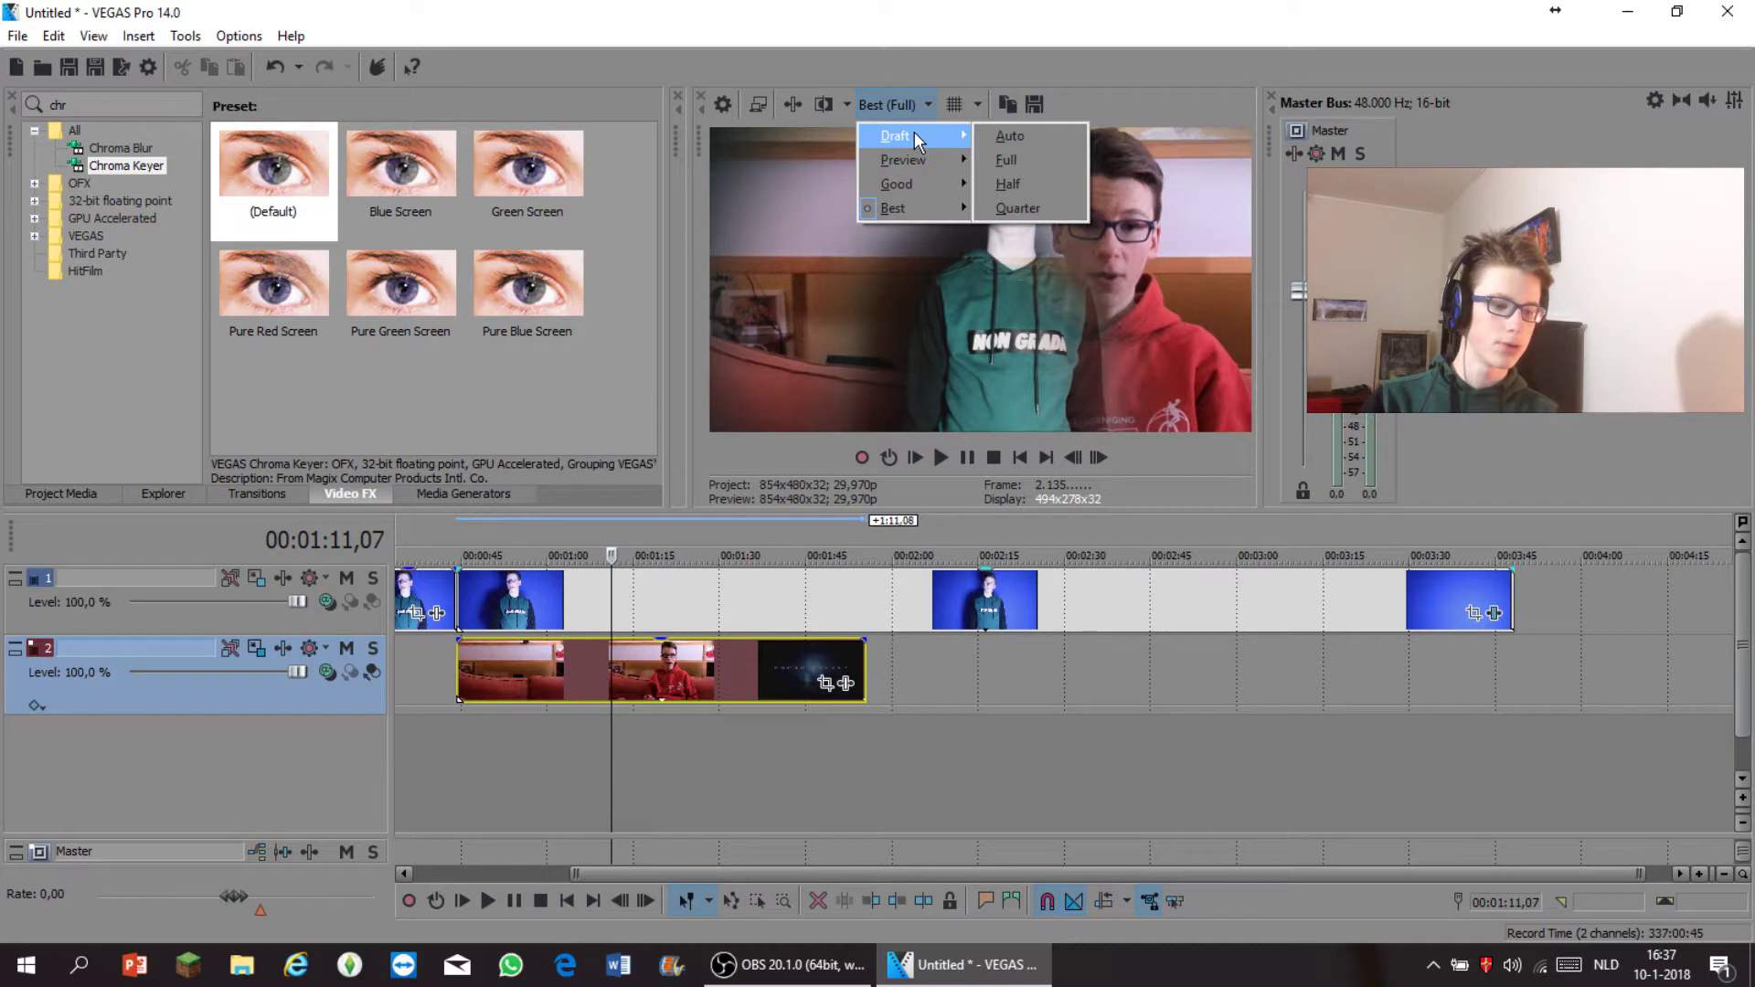
{"action": "left_click", "coordinate": [915, 134]}
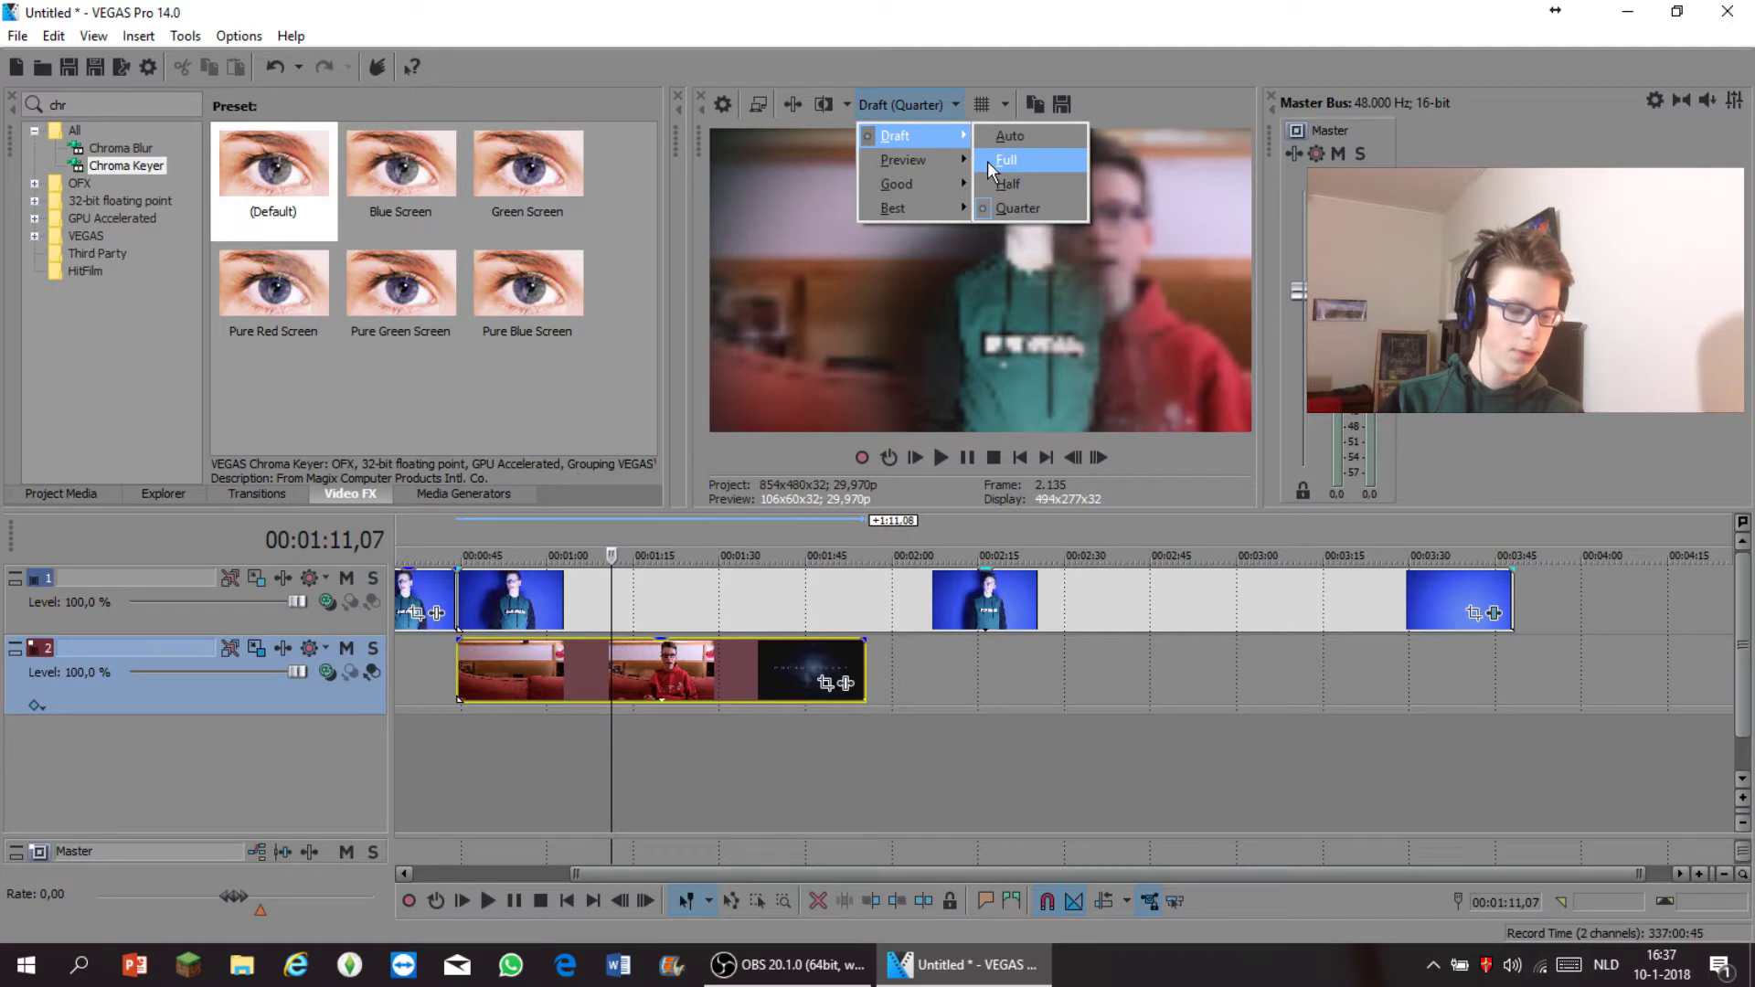
{"action": "left_click", "coordinate": [988, 161]}
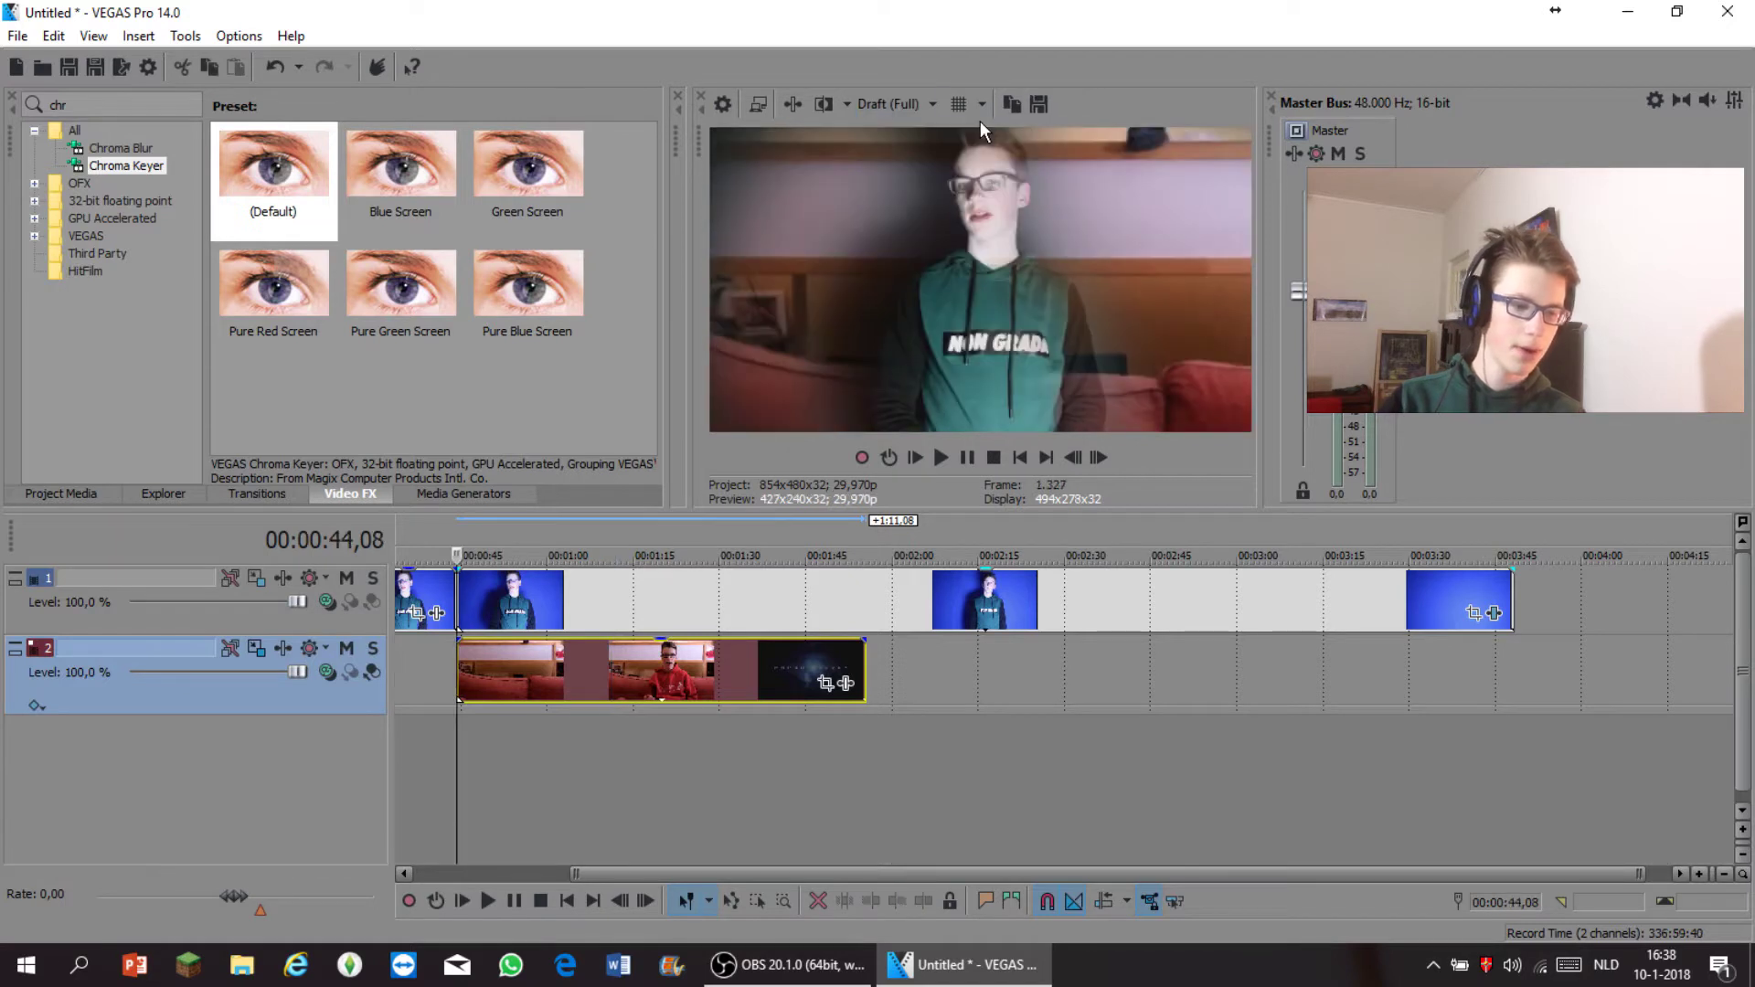
{"action": "left_click", "coordinate": [896, 119]}
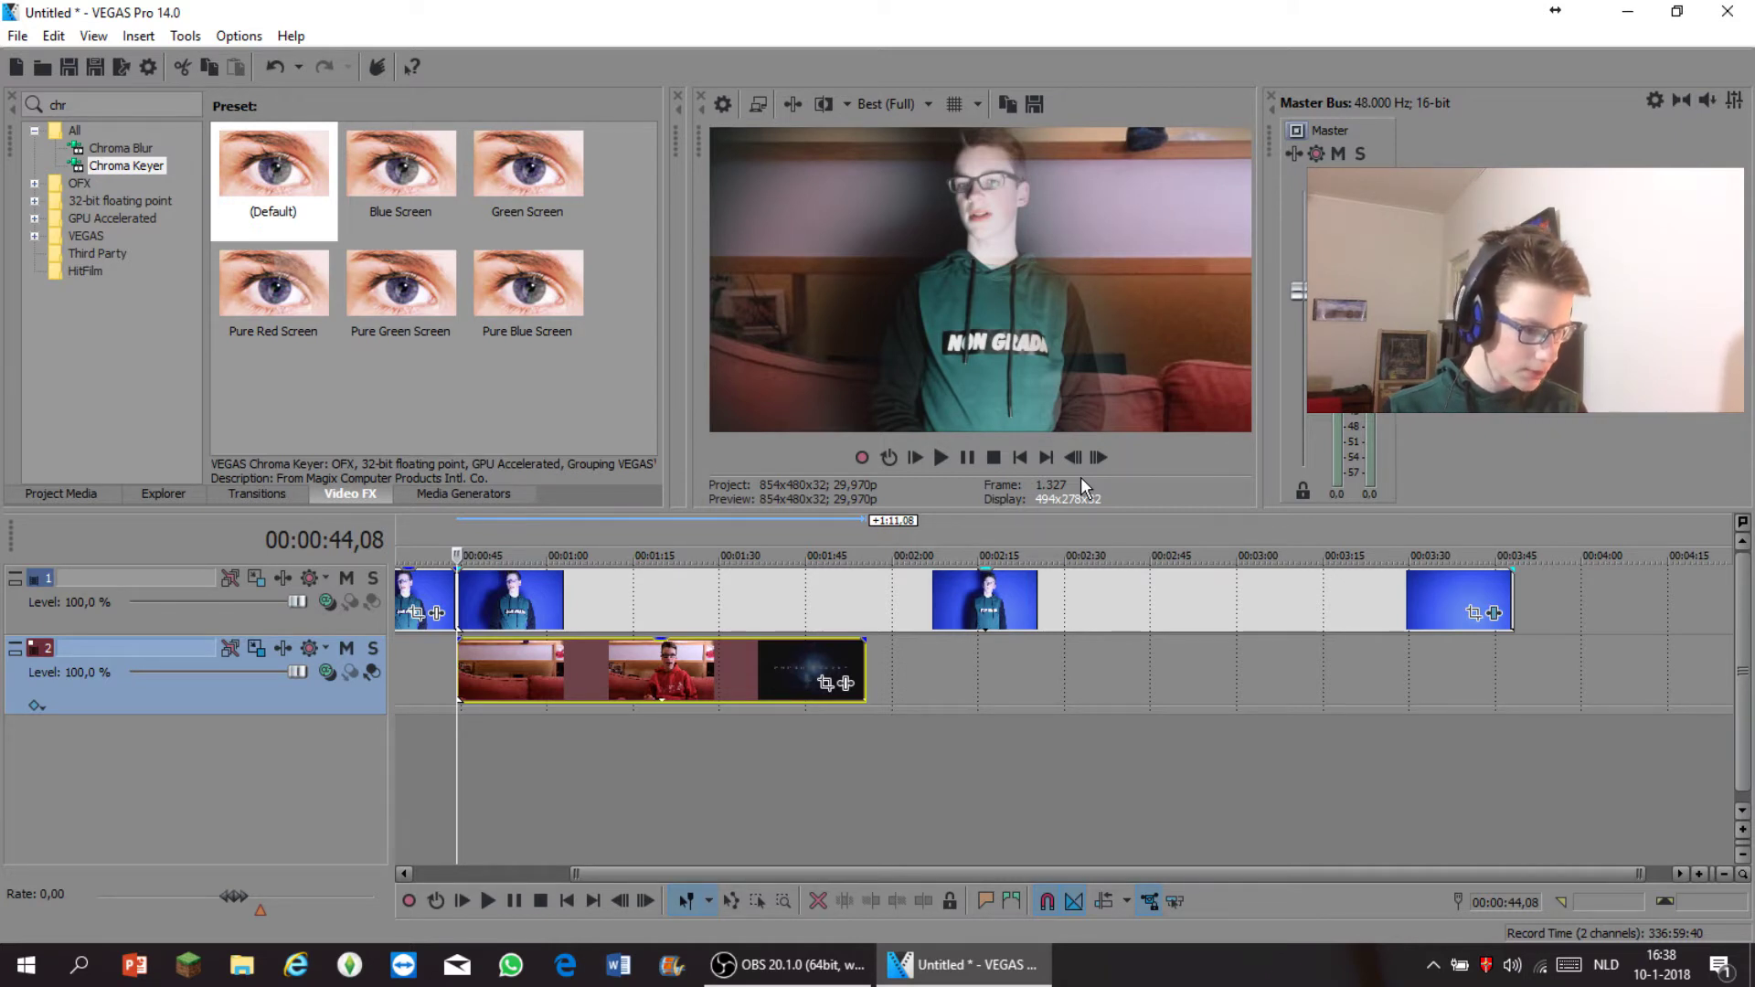
- Try several sampled key colours in the second clip's Chroma Keyer, including red, backdrop blue and pale purple 278; 0,13; 0,78, and close the settings
{"action": "left_click", "coordinate": [293, 169]}
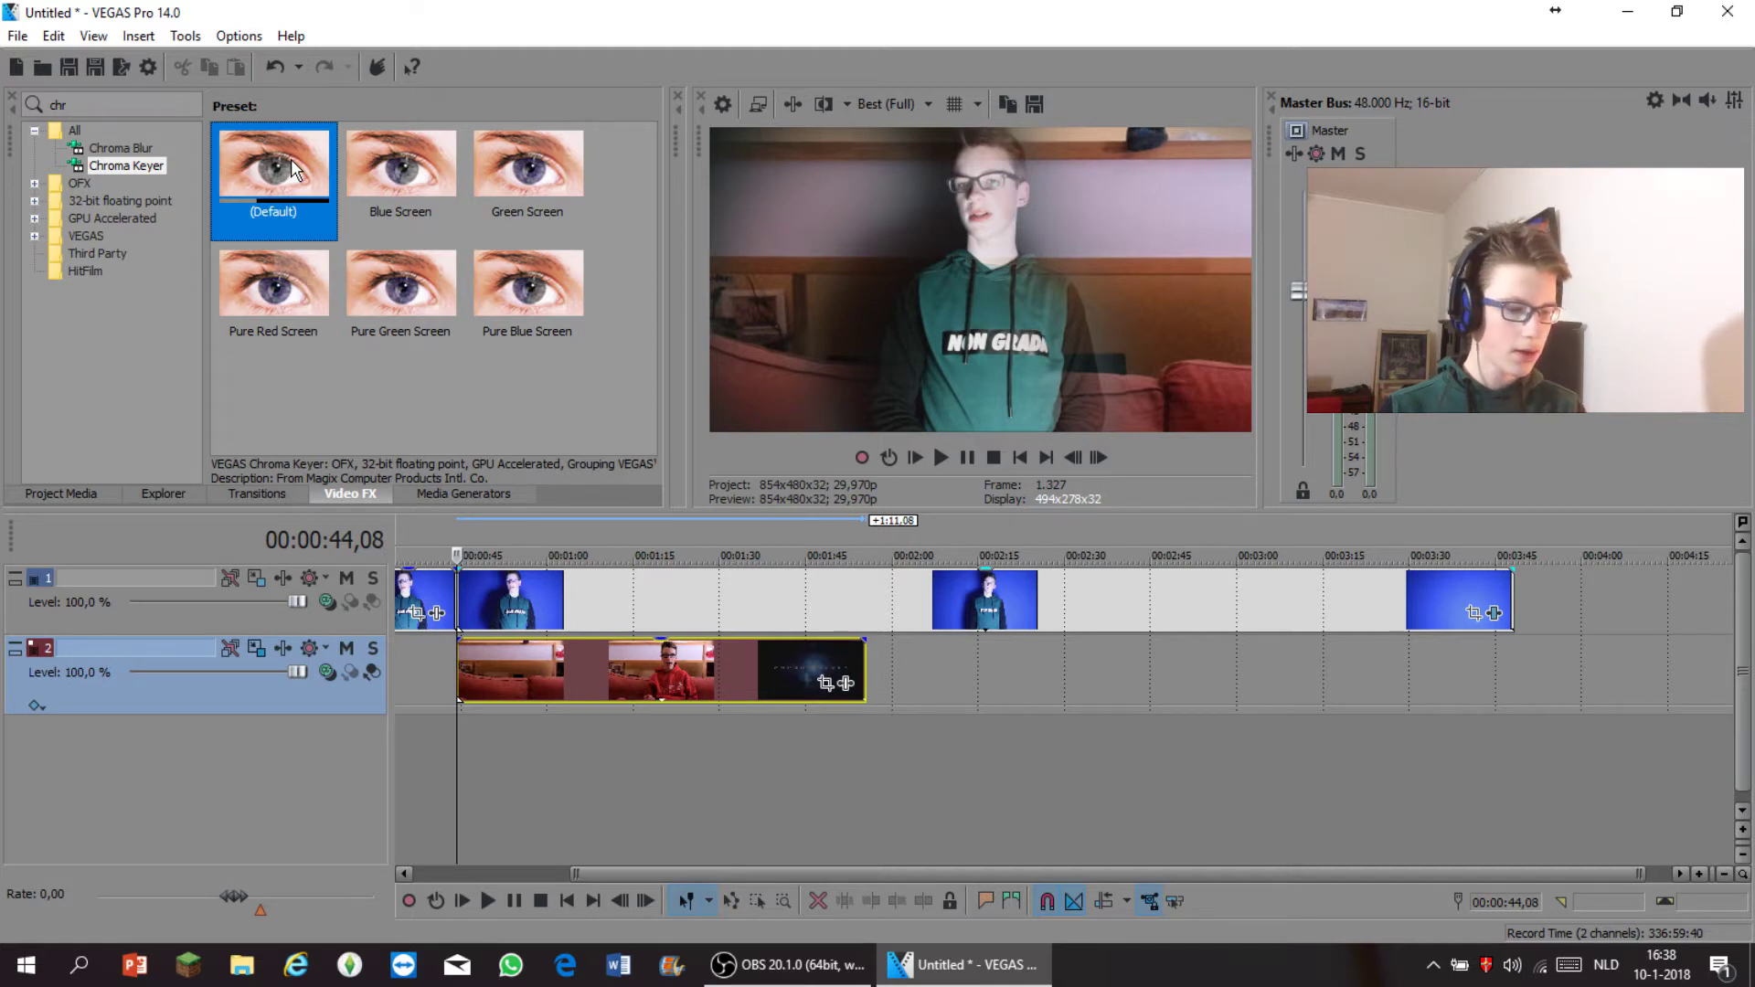
{"action": "left_click_drag", "start_coordinate": [295, 169], "coordinate": [510, 599]}
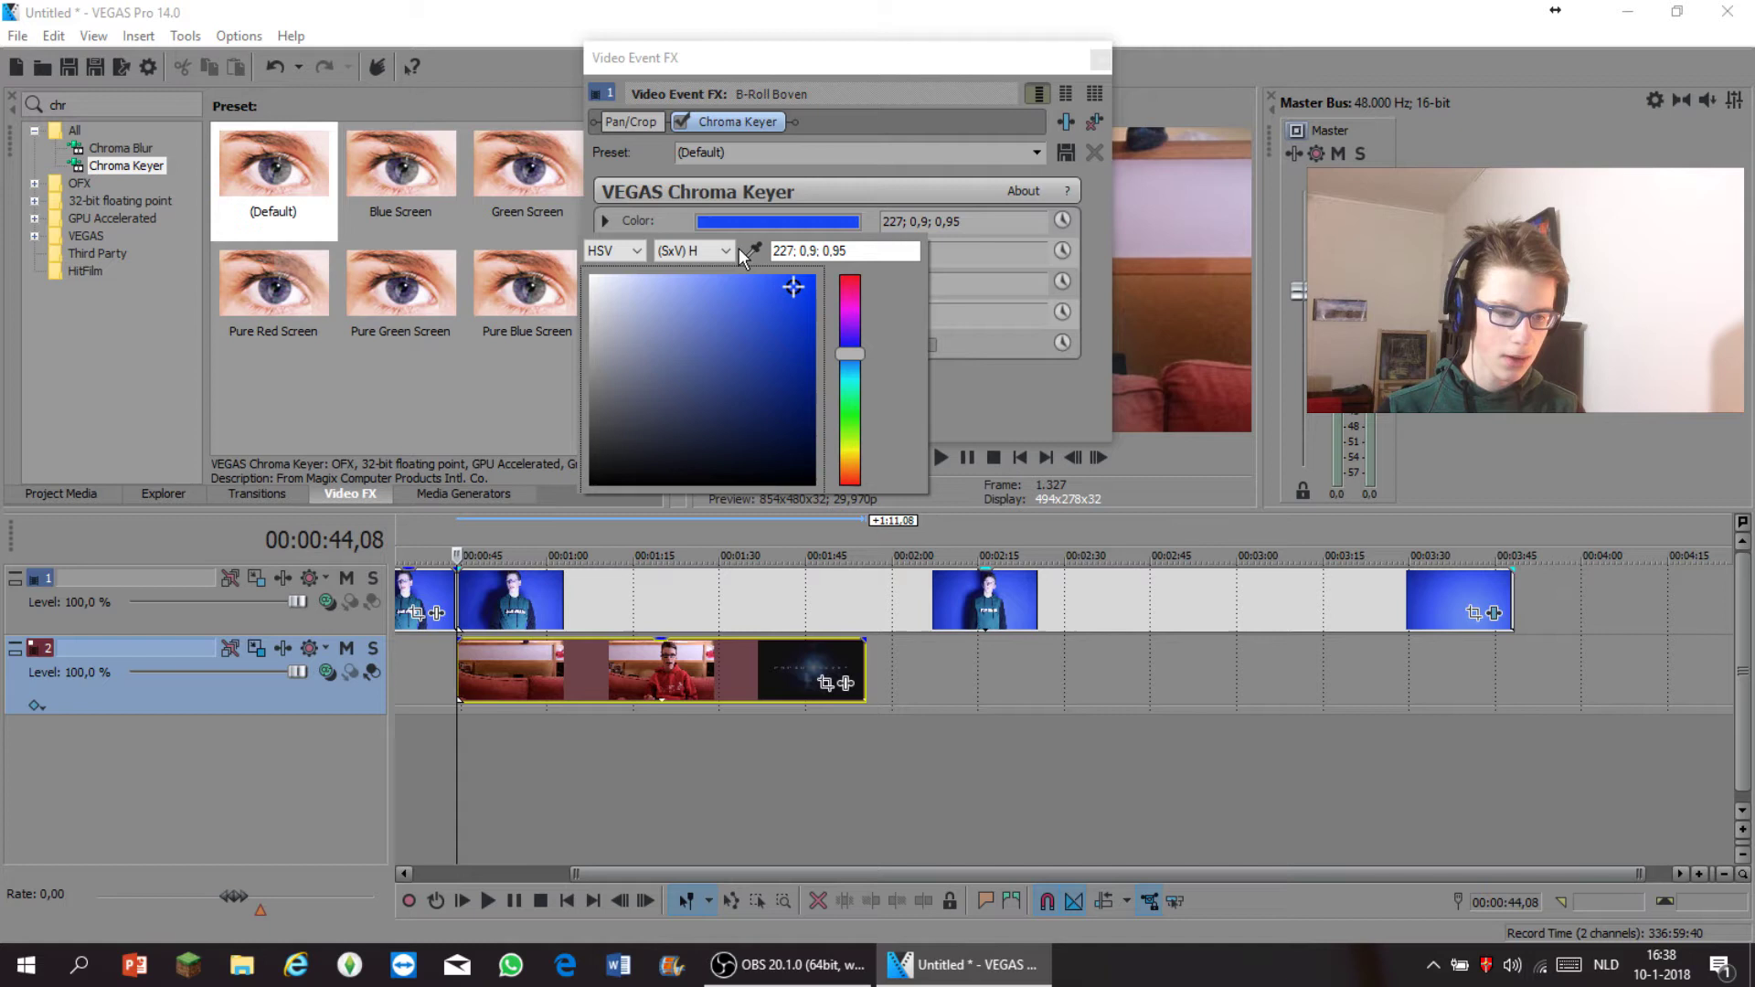
{"action": "left_click", "coordinate": [1189, 384]}
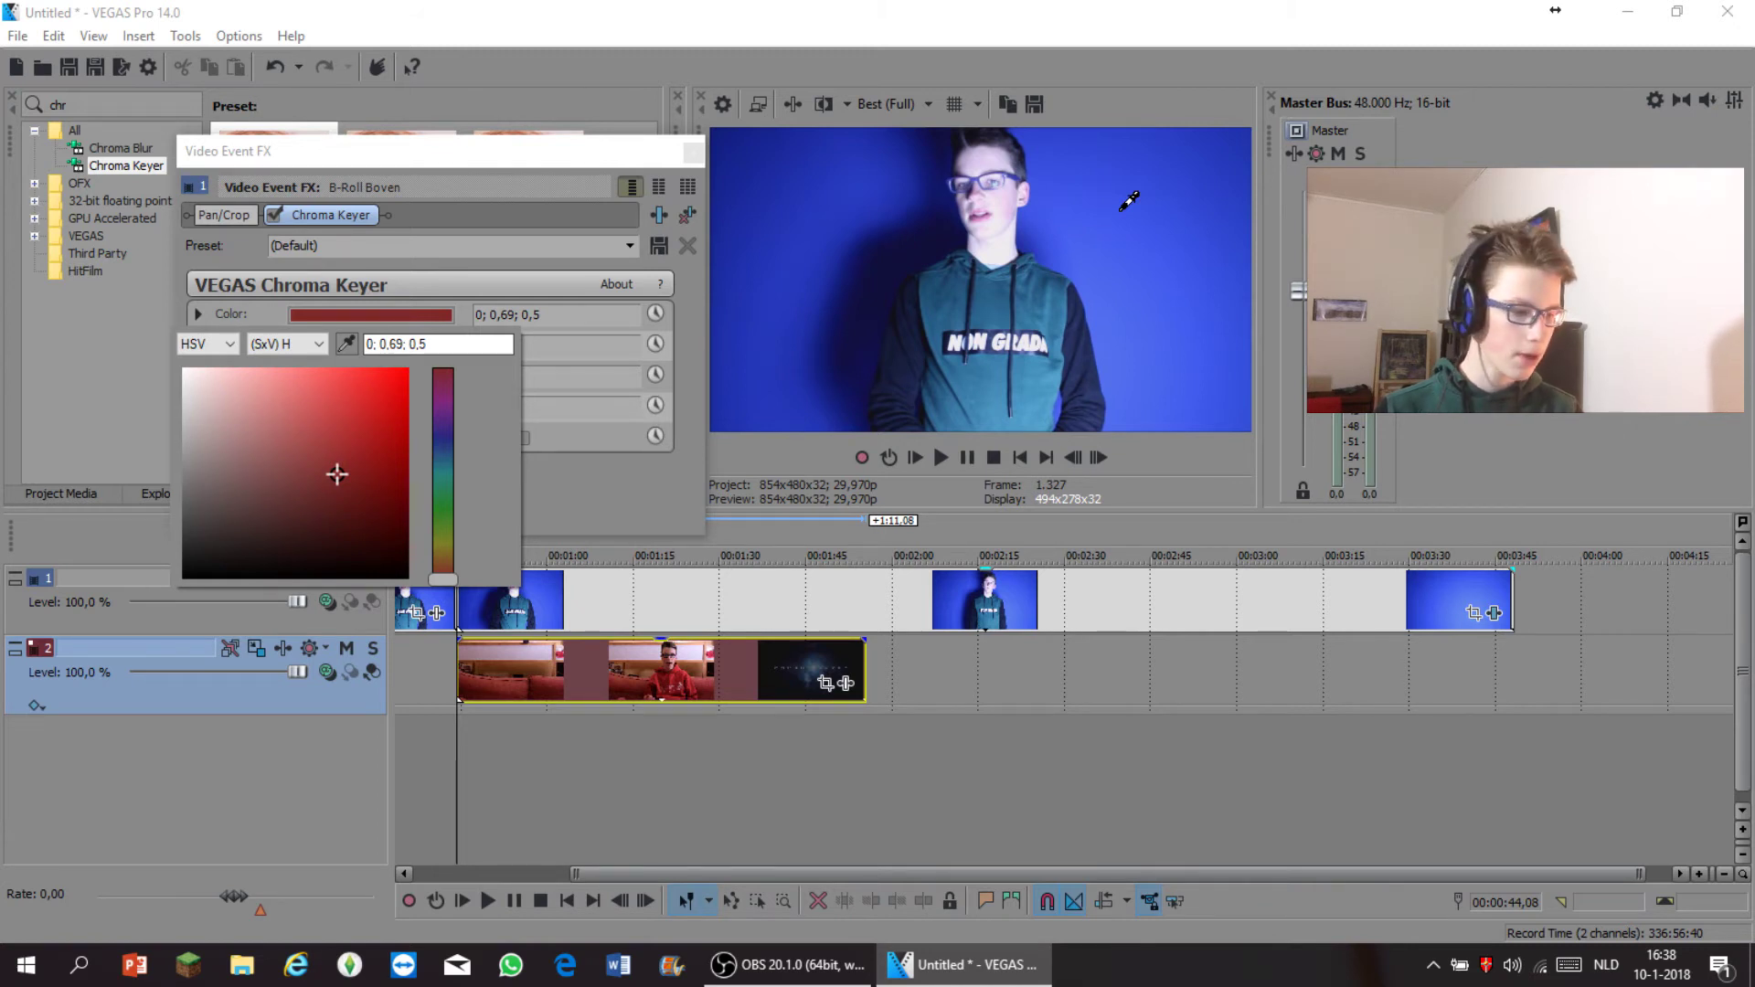
{"action": "left_click", "coordinate": [1122, 209]}
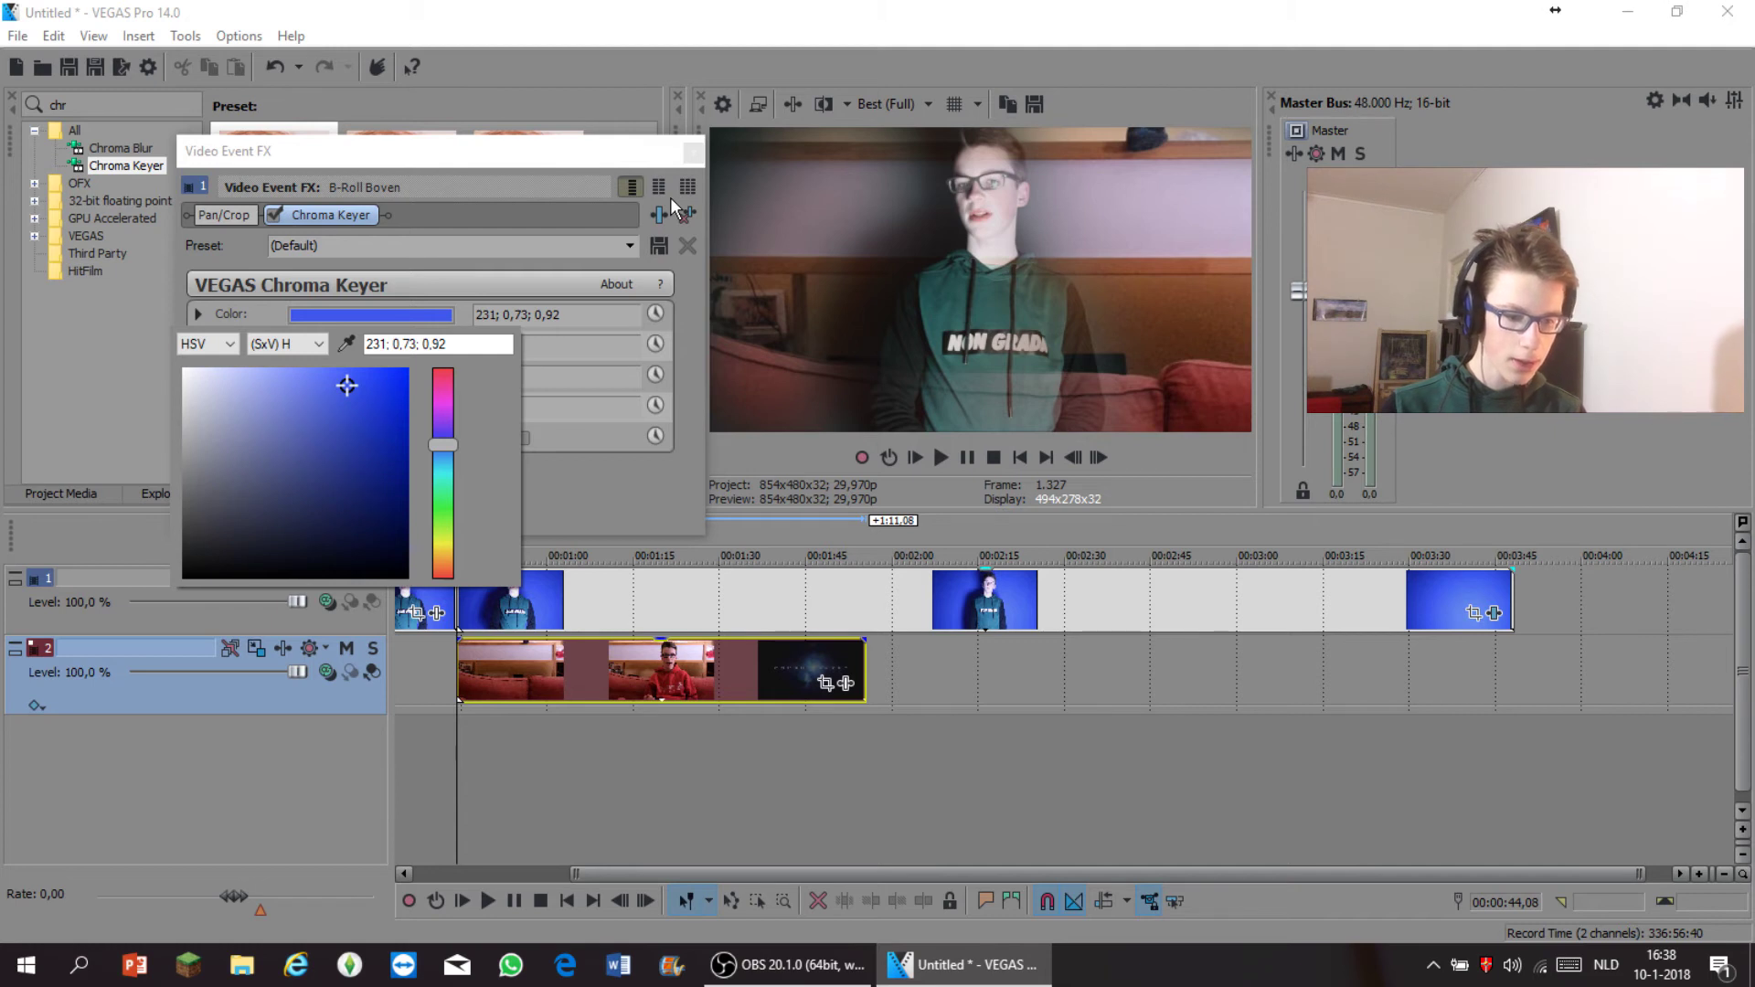
{"action": "left_click", "coordinate": [1188, 225]}
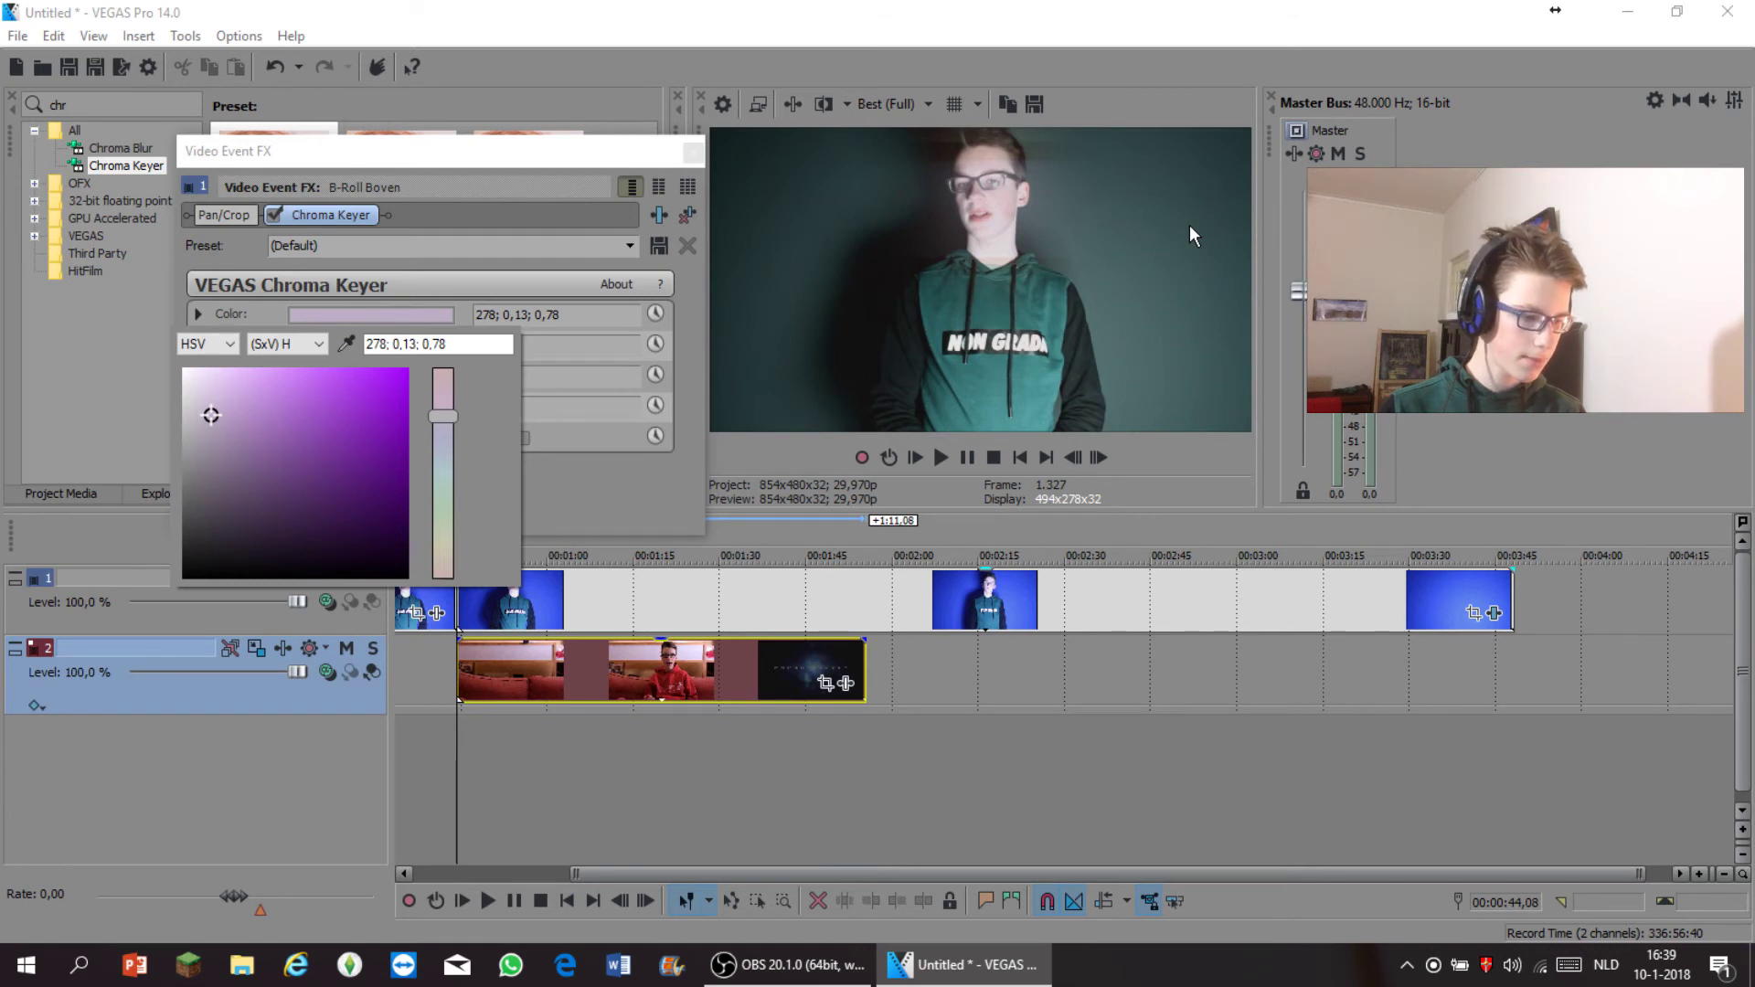
{"action": "left_click", "coordinate": [693, 151]}
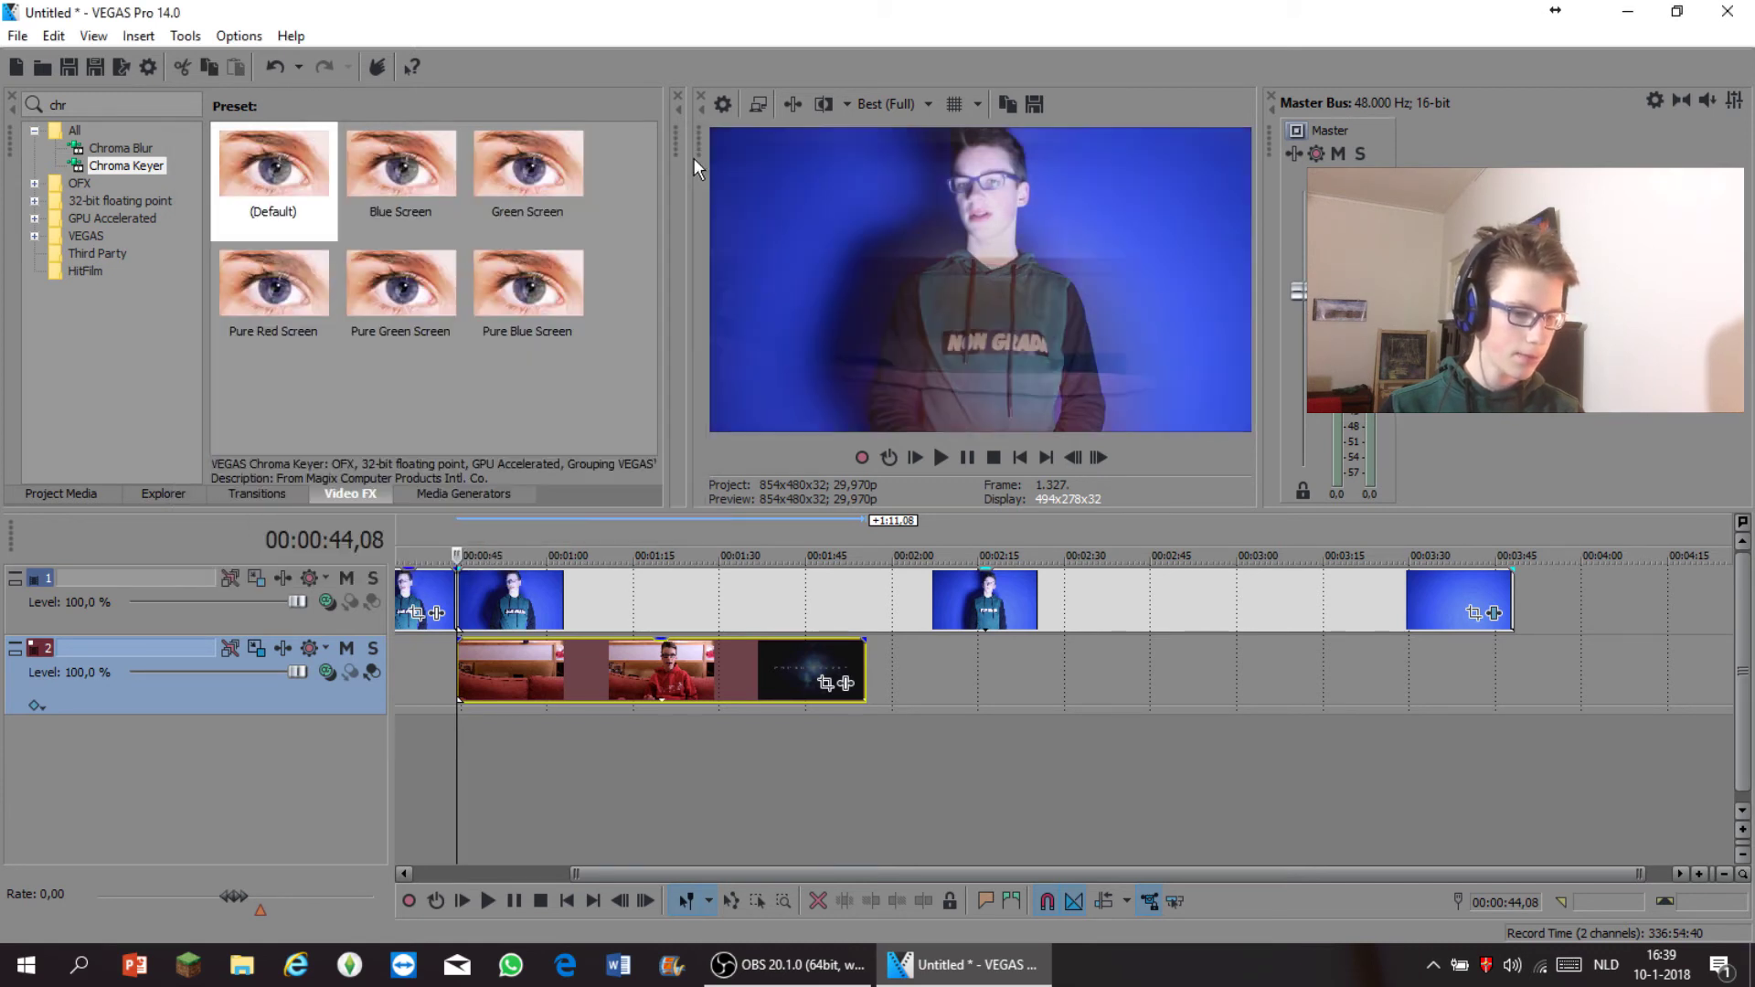